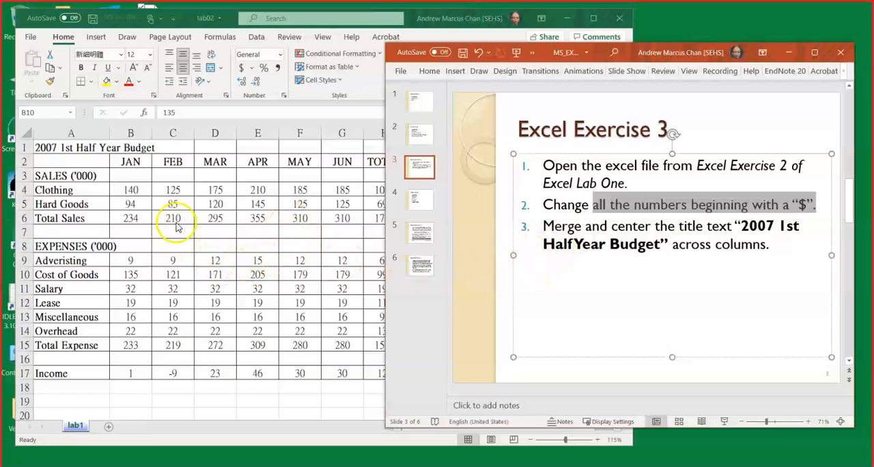
# In the lab02 workbook in Excel, apply the Accounting dollar format to all sales, expense and income figures and save the file.
pyautogui.click(598, 241)
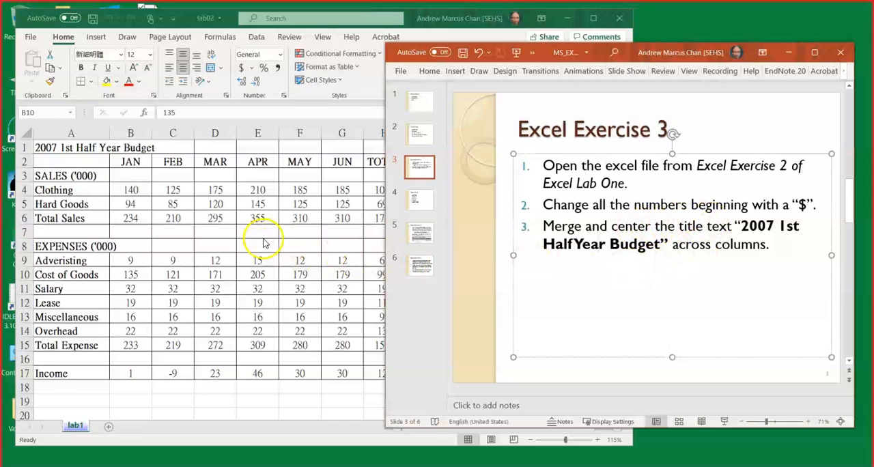
pyautogui.click(174, 198)
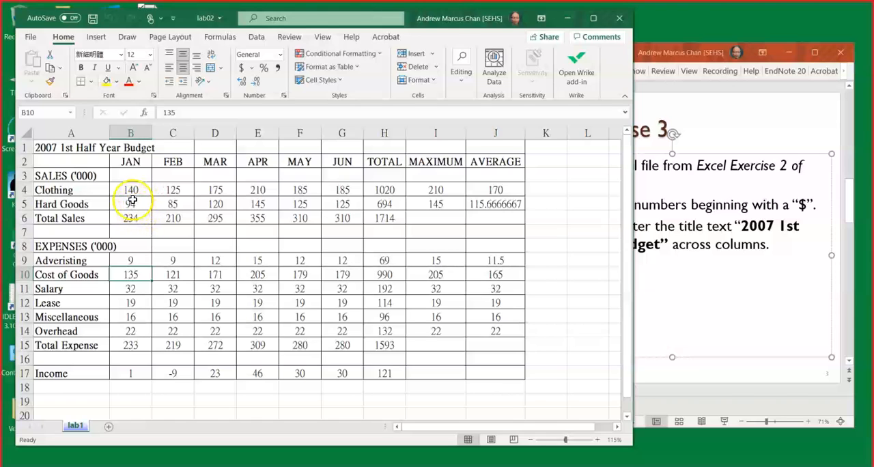
pyautogui.moveTo(129, 190); pyautogui.dragTo(504, 199)
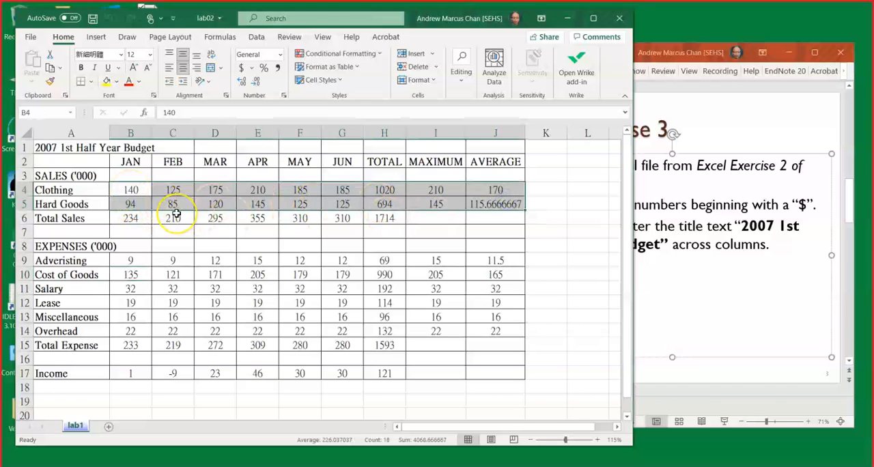
pyautogui.moveTo(126, 217); pyautogui.dragTo(373, 217)
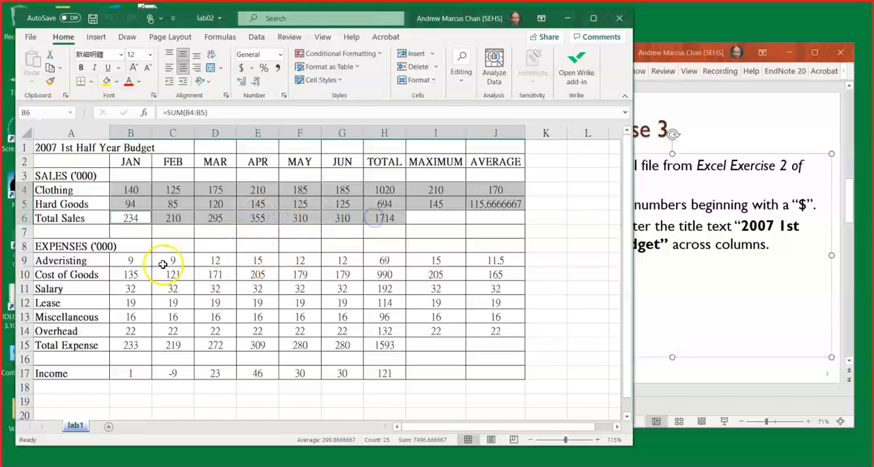
pyautogui.moveTo(133, 259); pyautogui.dragTo(472, 324)
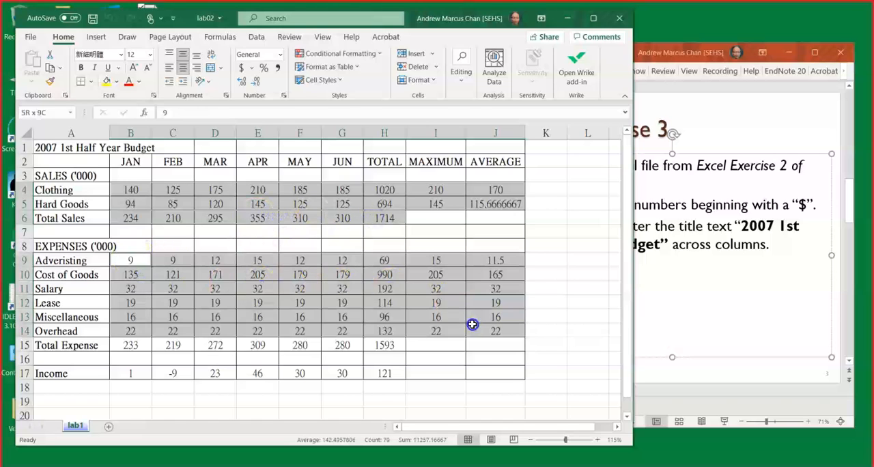
pyautogui.moveTo(126, 345); pyautogui.dragTo(374, 345)
pyautogui.moveTo(385, 373); pyautogui.dragTo(132, 375)
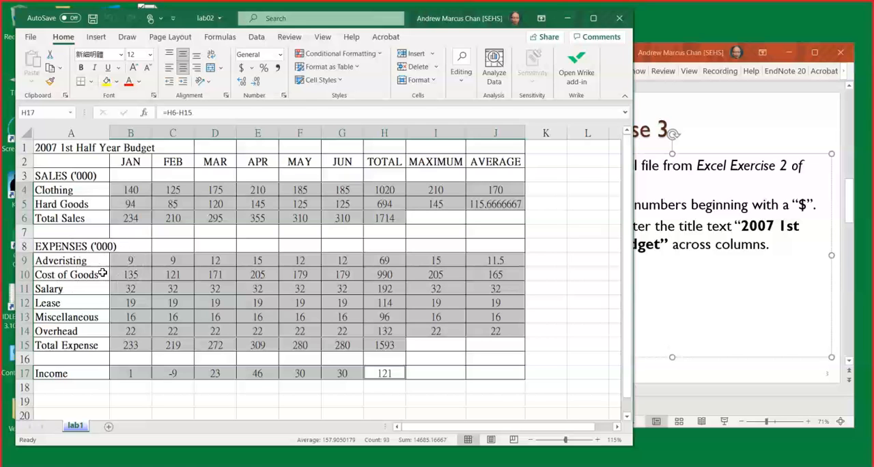
pyautogui.click(593, 17)
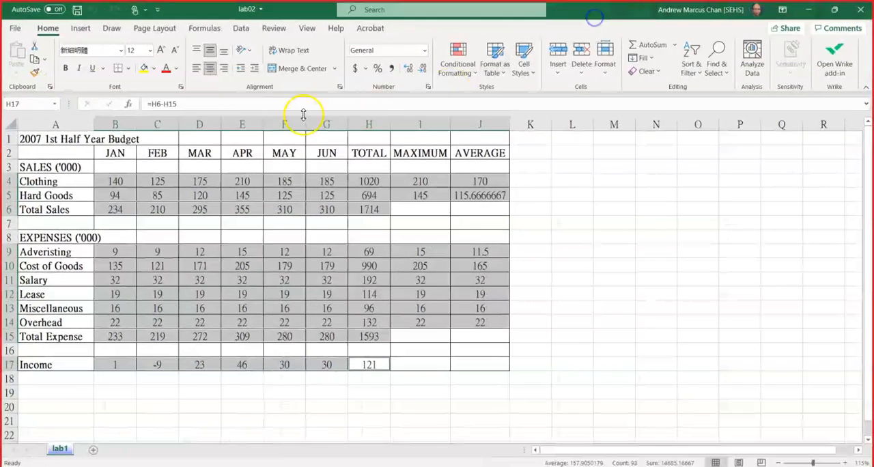
pyautogui.click(354, 69)
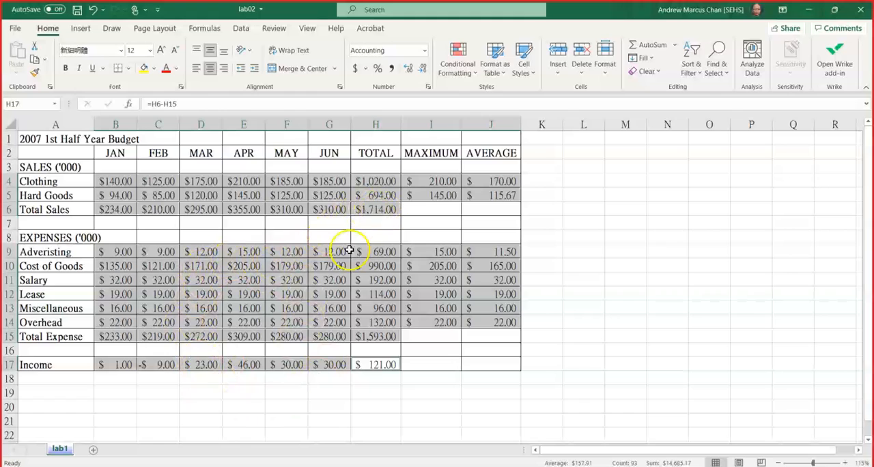
pyautogui.click(78, 11)
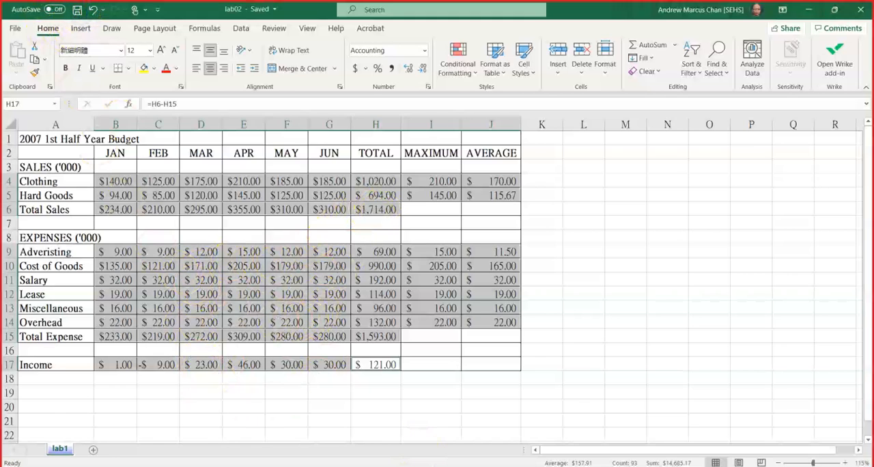
# Switch to PowerPoint, review the Excel Exercise 3 instruction on merging and centering the title, and return to the Excel worksheet.
pyautogui.hotkey('alt', 'Tab')
pyautogui.click(562, 245)
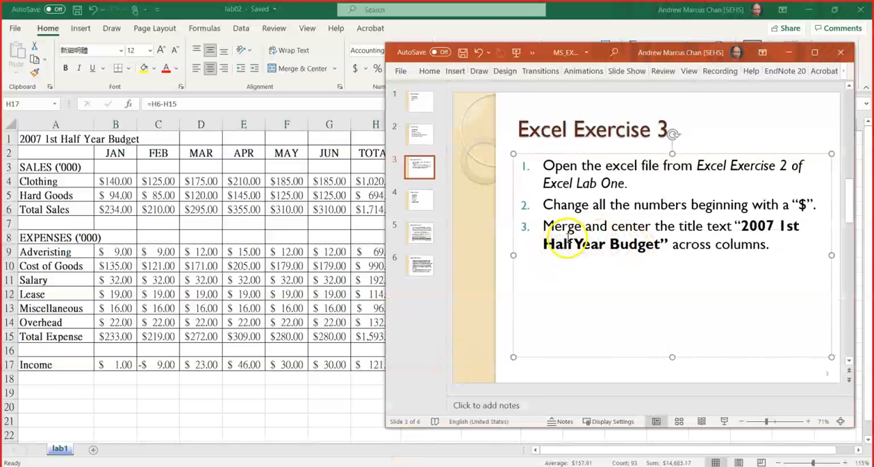
pyautogui.moveTo(544, 226); pyautogui.dragTo(624, 225)
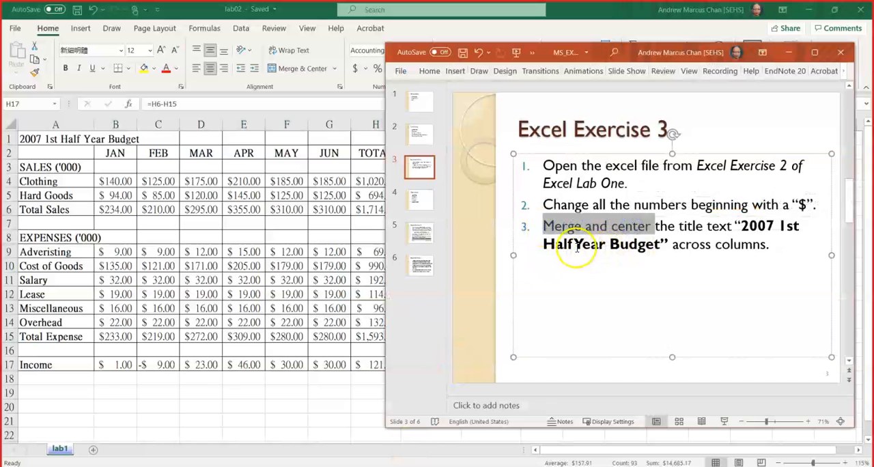
pyautogui.click(655, 247)
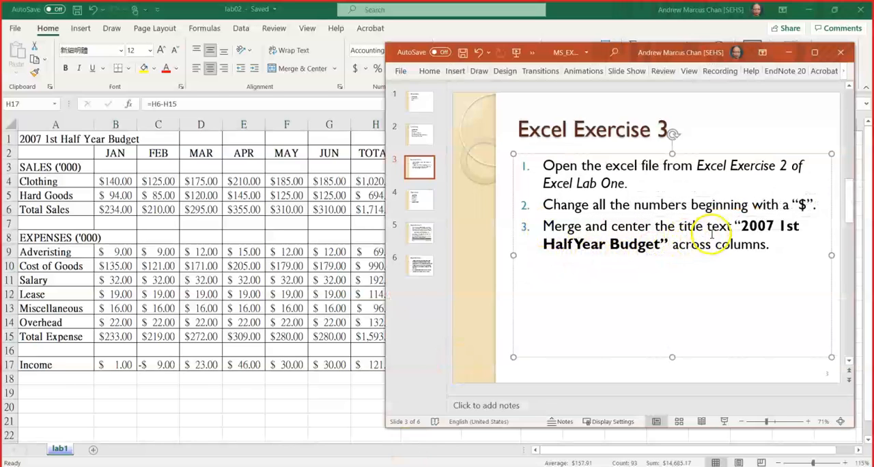
pyautogui.moveTo(741, 226); pyautogui.dragTo(661, 244)
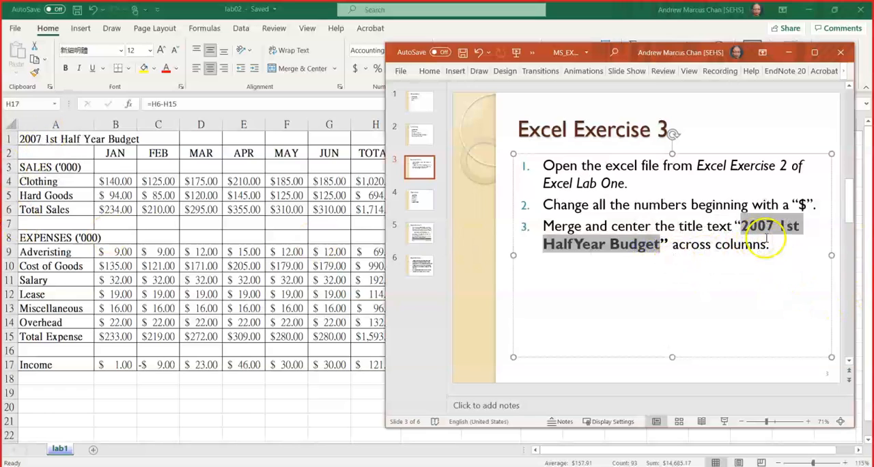
pyautogui.click(706, 254)
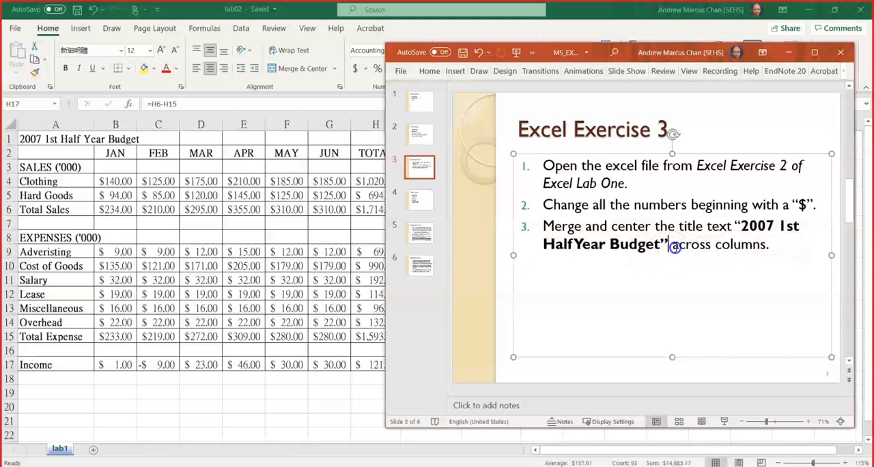
pyautogui.moveTo(667, 242); pyautogui.dragTo(747, 246)
pyautogui.click(233, 205)
pyautogui.click(111, 168)
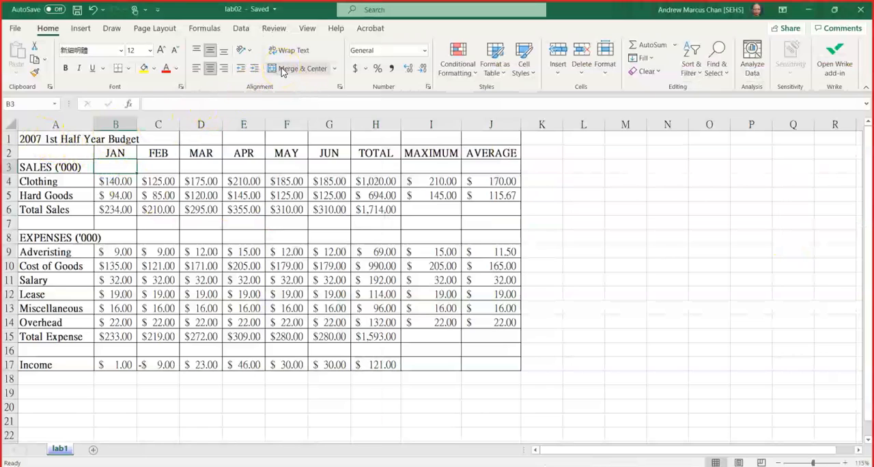
pyautogui.click(48, 140)
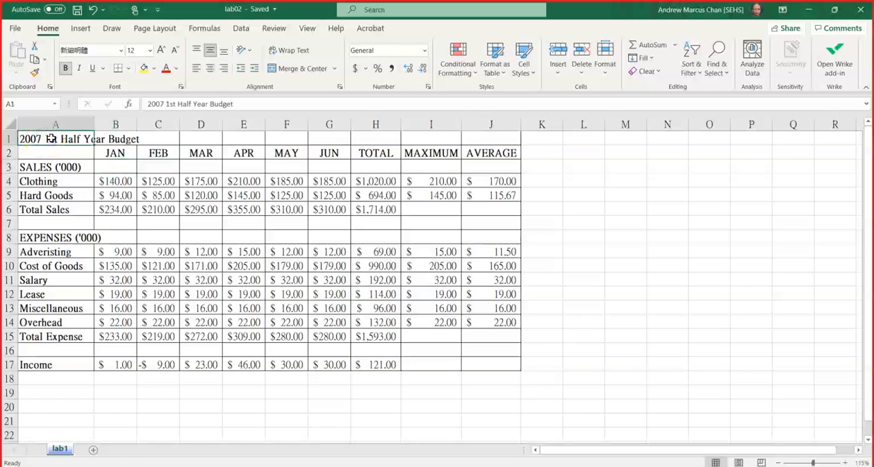
pyautogui.moveTo(50, 139); pyautogui.dragTo(466, 143)
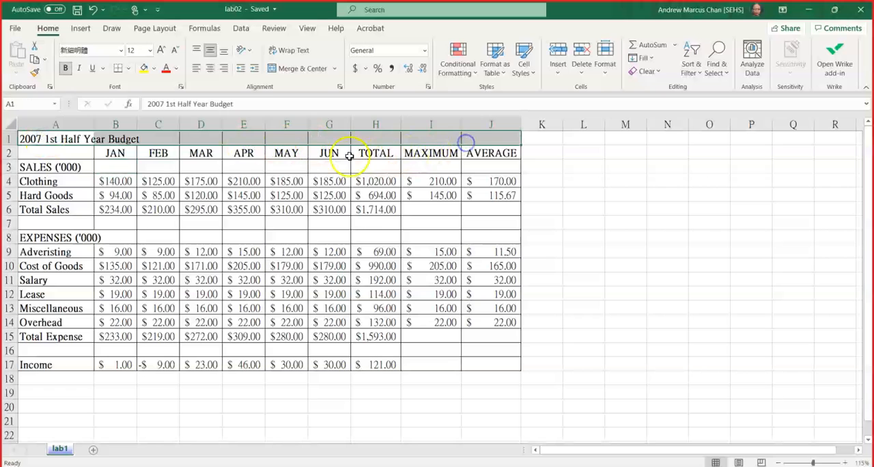
pyautogui.click(375, 466)
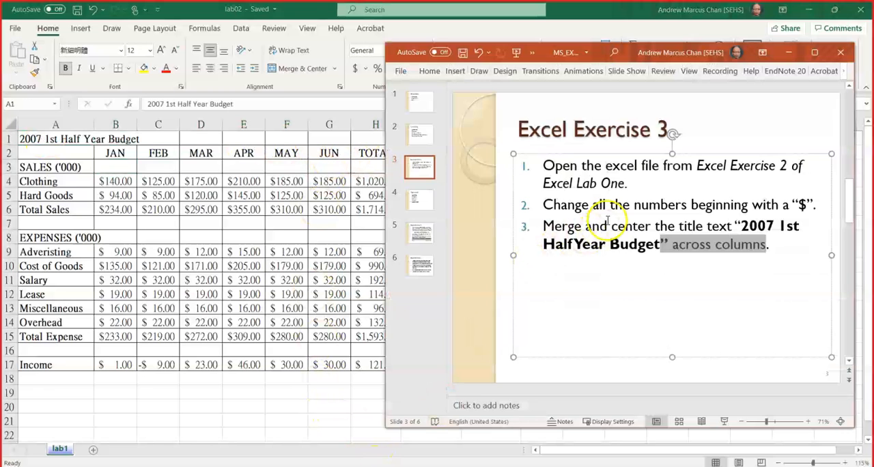
pyautogui.click(234, 197)
pyautogui.moveTo(69, 146); pyautogui.dragTo(486, 181)
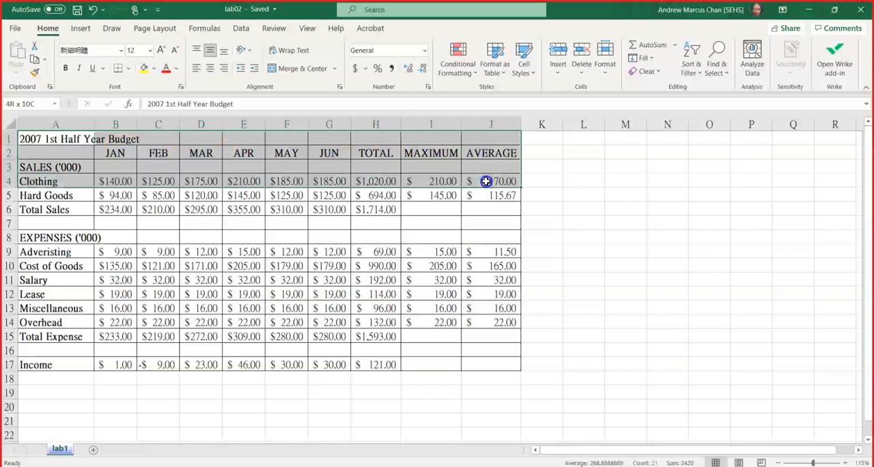
pyautogui.click(289, 239)
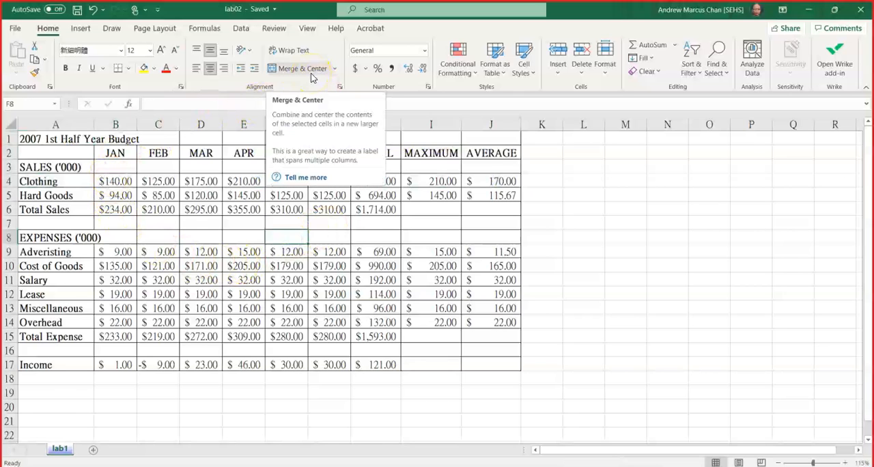
# Merge and center the title "2007 1st Half Year Budget" across cells A1 to J1.
pyautogui.click(51, 139)
pyautogui.moveTo(39, 136); pyautogui.dragTo(508, 134)
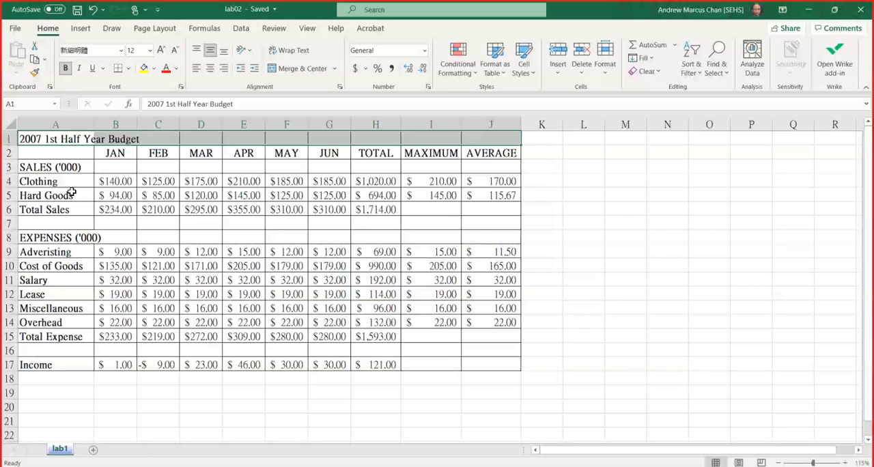
pyautogui.click(302, 69)
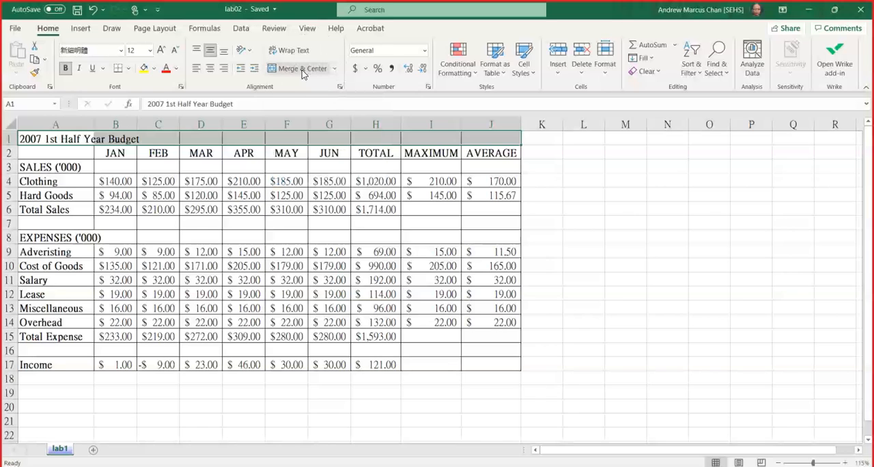
pyautogui.click(302, 69)
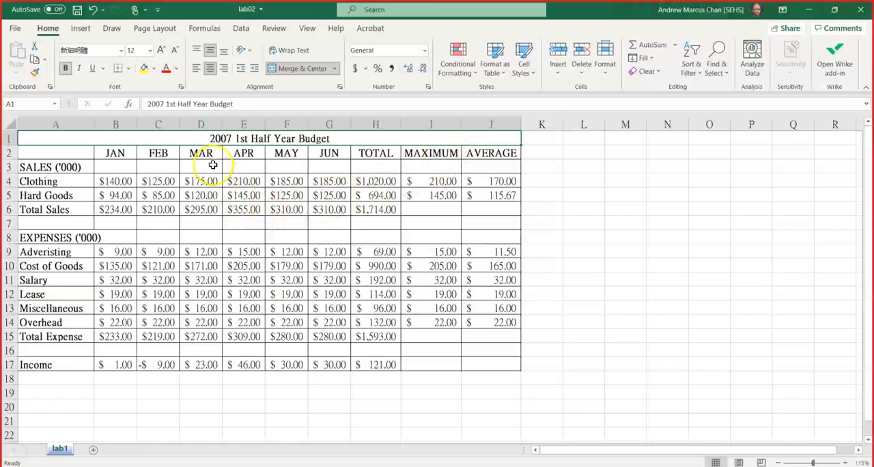
# Examine the title cell's horizontal alignment options in the Format Cells settings and close them without changes.
pyautogui.click(339, 89)
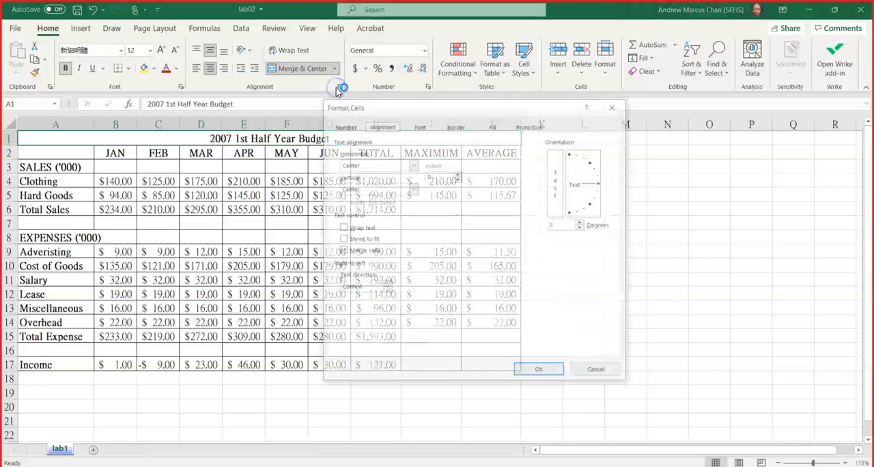
pyautogui.moveTo(431, 112); pyautogui.dragTo(649, 81)
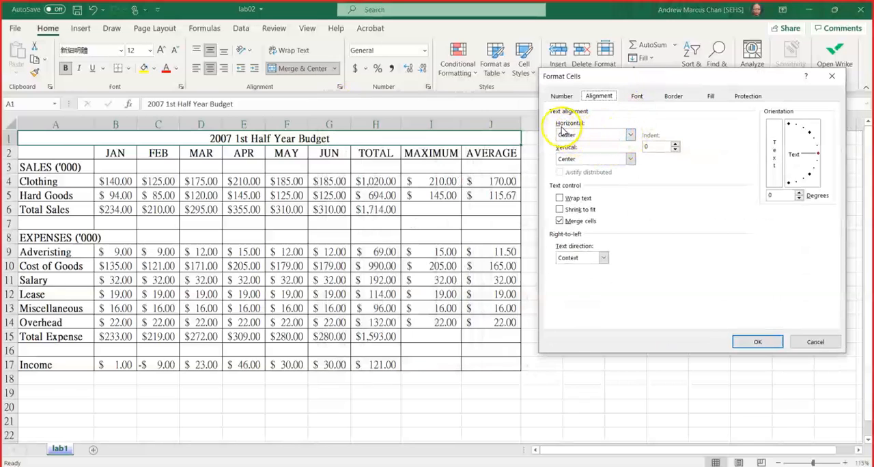
pyautogui.click(631, 135)
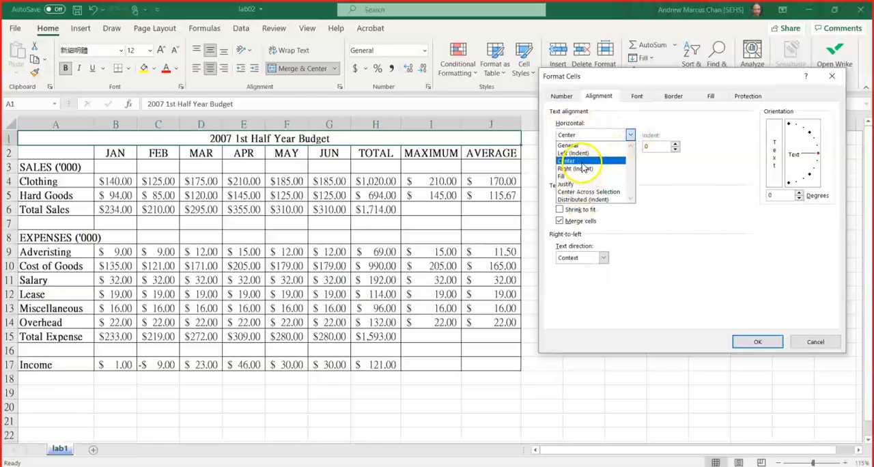
pyautogui.click(673, 240)
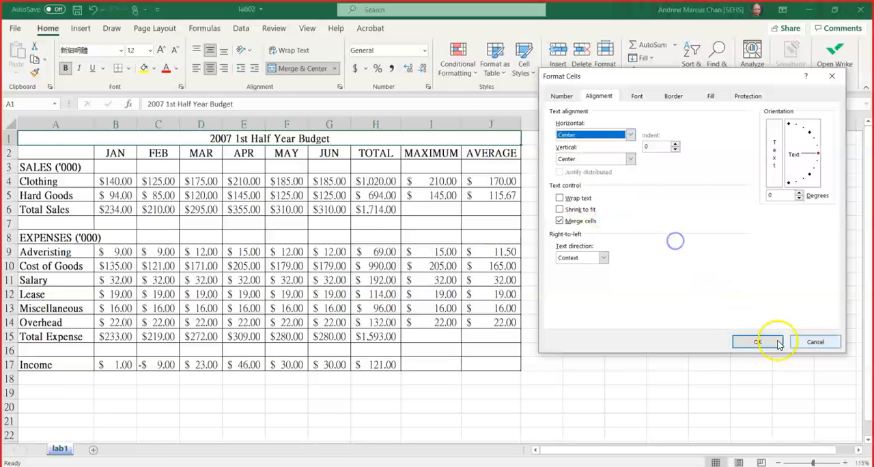
pyautogui.click(826, 343)
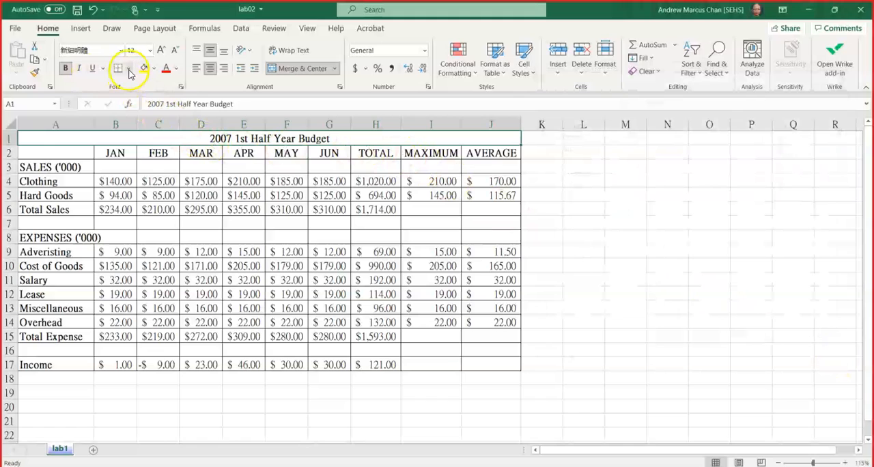
# Examine the border choices and the detailed border settings for the title cell, closing them without changes.
pyautogui.click(130, 69)
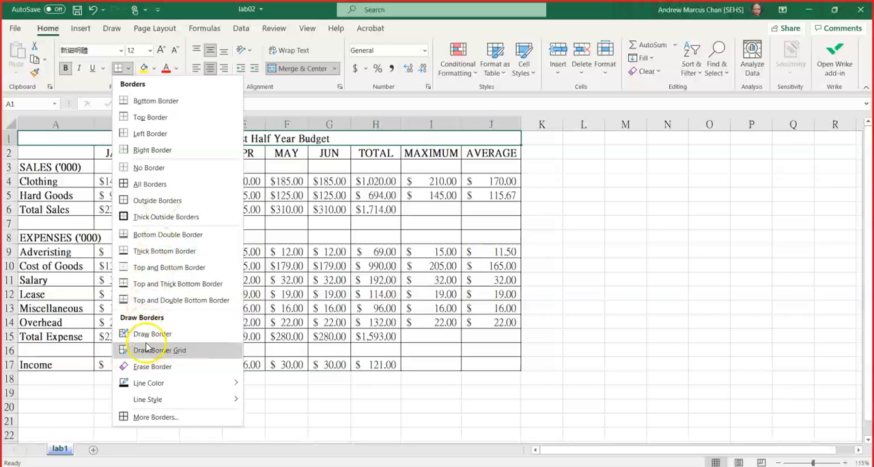
pyautogui.click(151, 419)
pyautogui.click(150, 425)
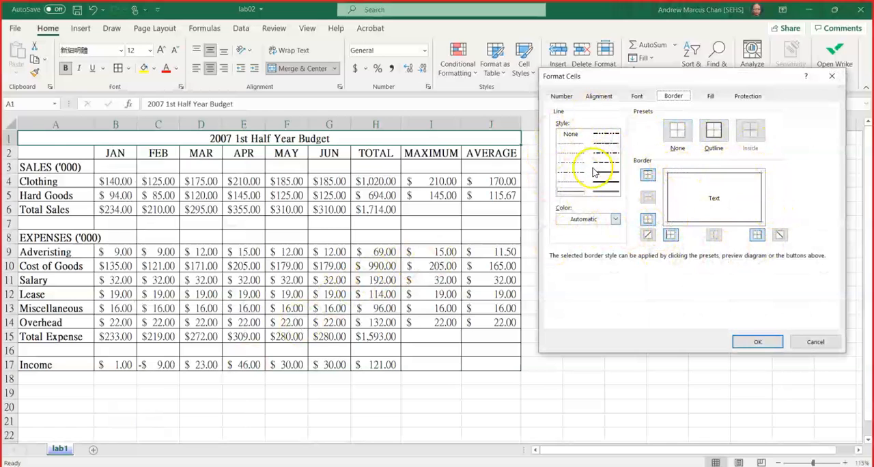
pyautogui.click(815, 341)
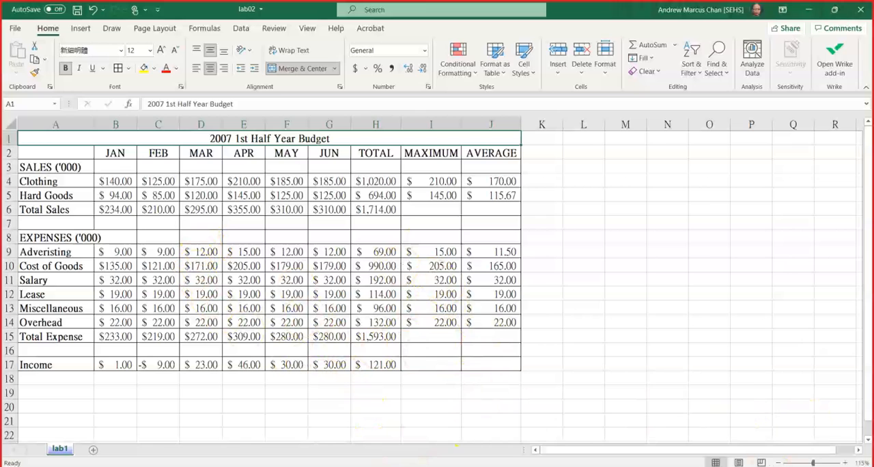
# Switch to PowerPoint, view the "Operations" slide listing the topics that follow the exercise, and return to Excel.
pyautogui.hotkey('alt', 'Tab')
pyautogui.click(416, 199)
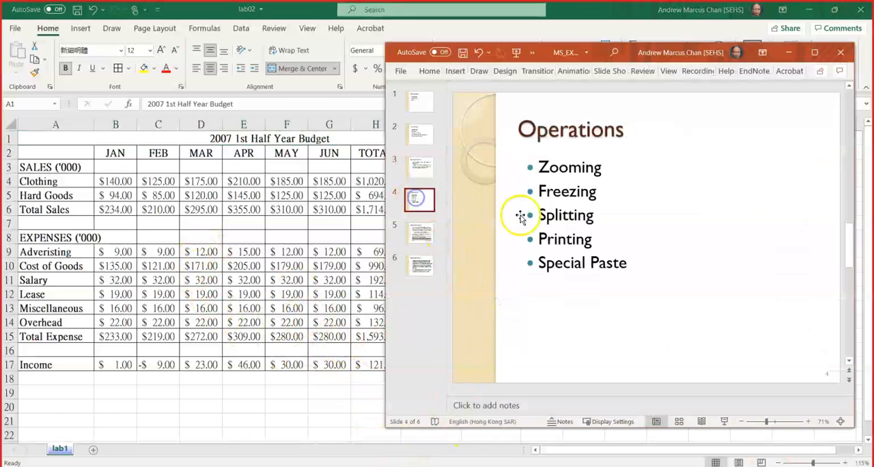
pyautogui.click(276, 280)
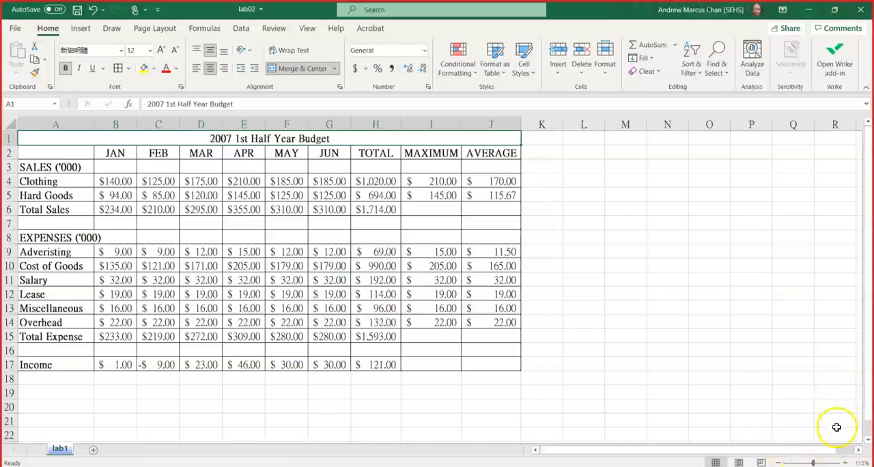
# Zoom the budget worksheet in to 260%.
pyautogui.click(846, 464)
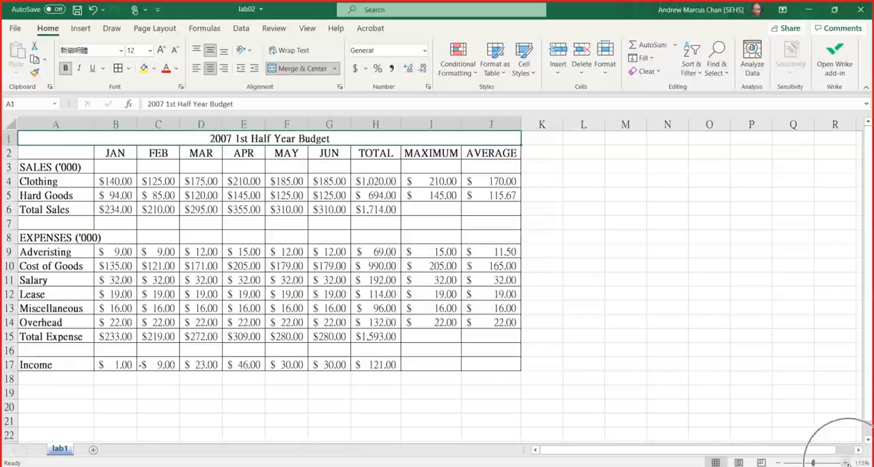
pyautogui.click(847, 464)
pyautogui.click(847, 464)
pyautogui.click(846, 463)
pyautogui.click(847, 464)
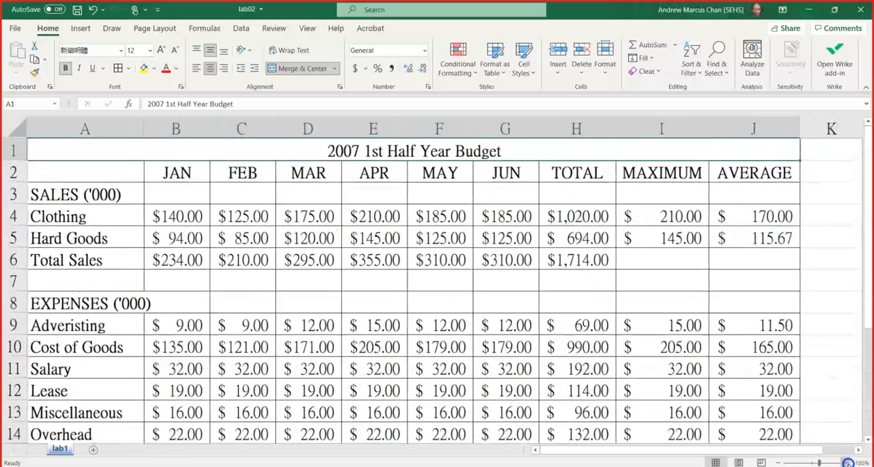
pyautogui.click(847, 464)
pyautogui.click(847, 463)
pyautogui.click(847, 463)
pyautogui.click(847, 464)
pyautogui.click(846, 463)
pyautogui.click(847, 463)
pyautogui.click(847, 464)
pyautogui.click(847, 463)
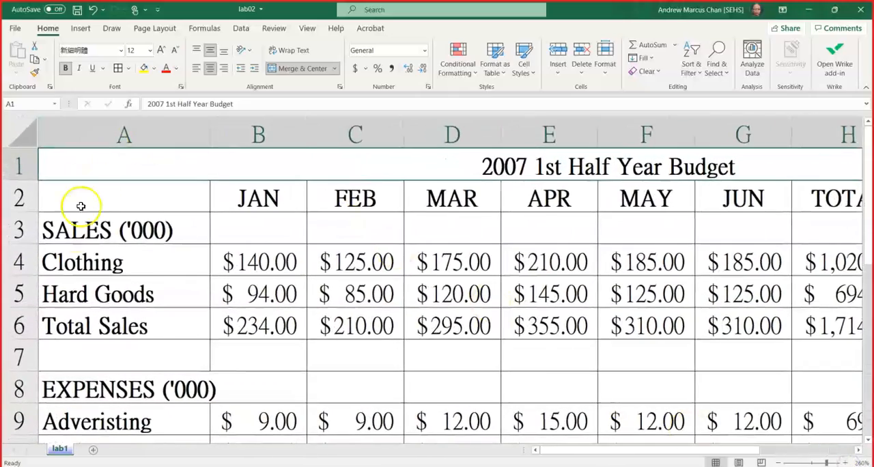
# Examine how the title and month header rows 1 and 2 behave when viewing the lower budget rows.
pyautogui.click(355, 247)
pyautogui.scroll(-4, 264, 273)
pyautogui.scroll(4, 269, 381)
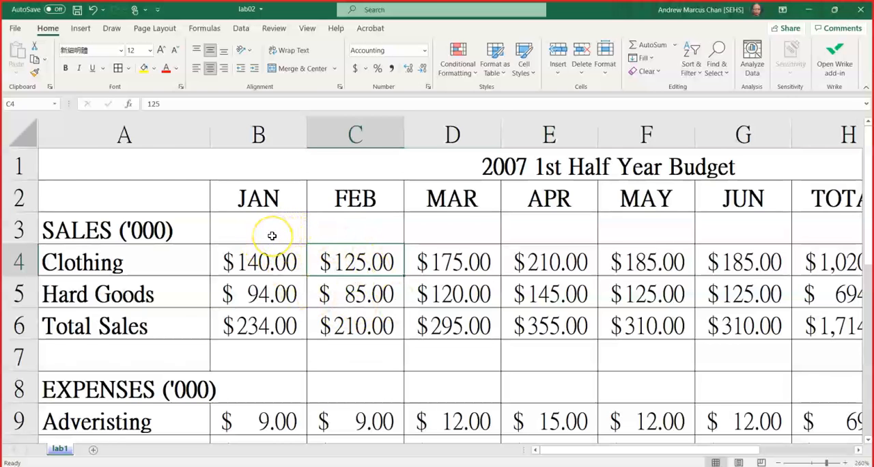
pyautogui.scroll(-6, 272, 235)
pyautogui.scroll(6, 271, 239)
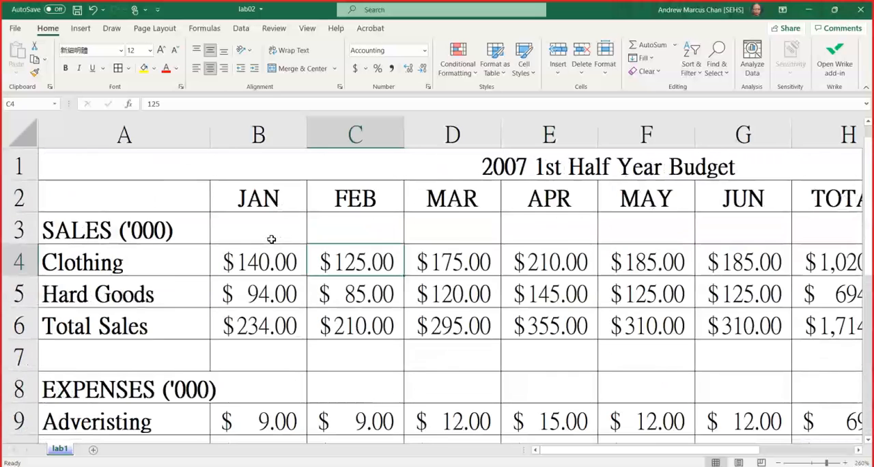
pyautogui.moveTo(8, 166); pyautogui.dragTo(9, 196)
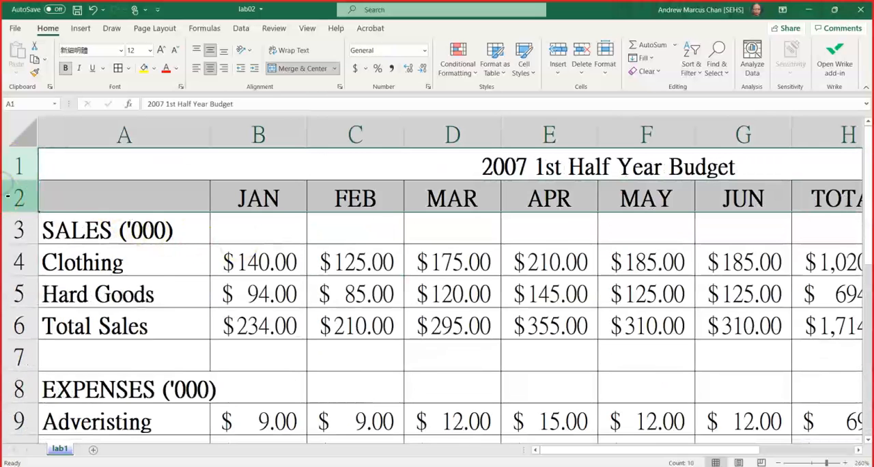
pyautogui.click(268, 230)
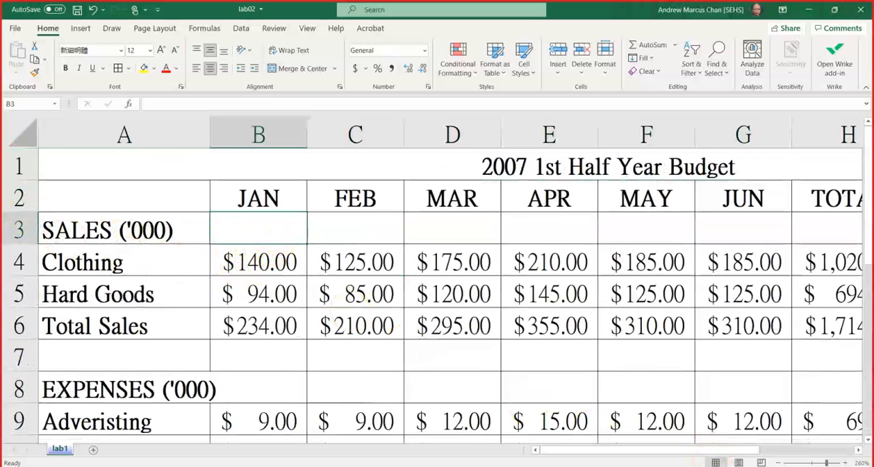
# Examine the label column A against the columns further across, and highlight rows 1 and 2 together with column A.
pyautogui.moveTo(660, 452); pyautogui.dragTo(560, 453)
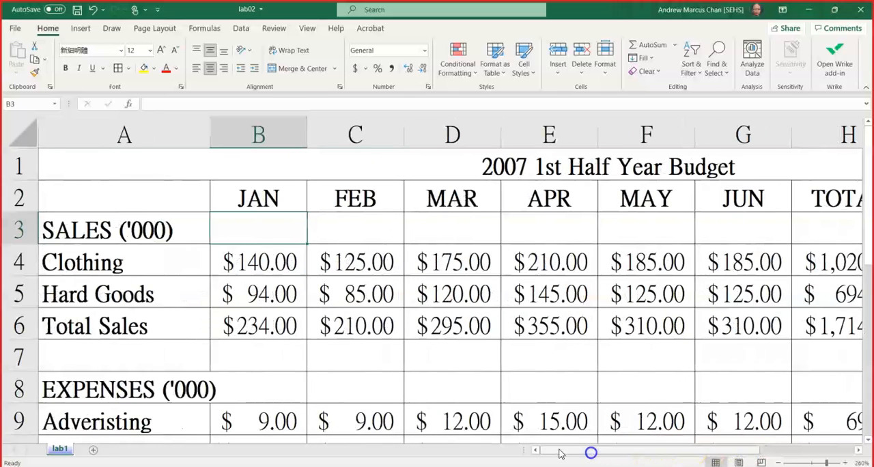
pyautogui.click(74, 135)
pyautogui.click(273, 264)
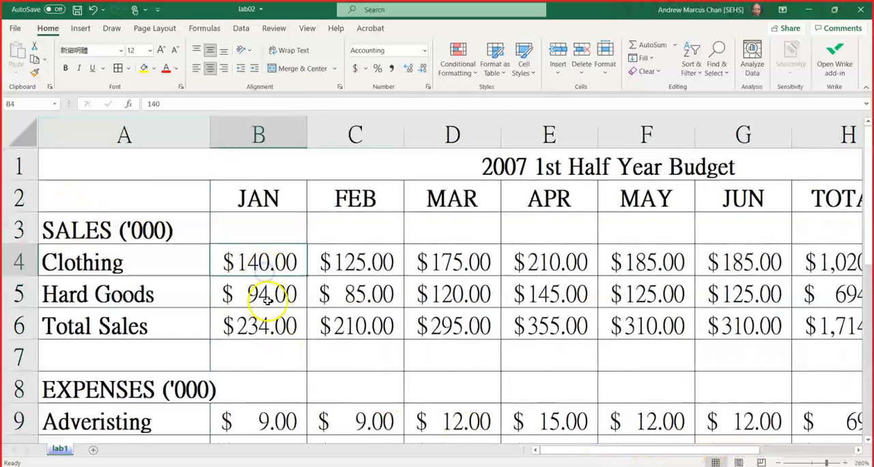
pyautogui.click(580, 298)
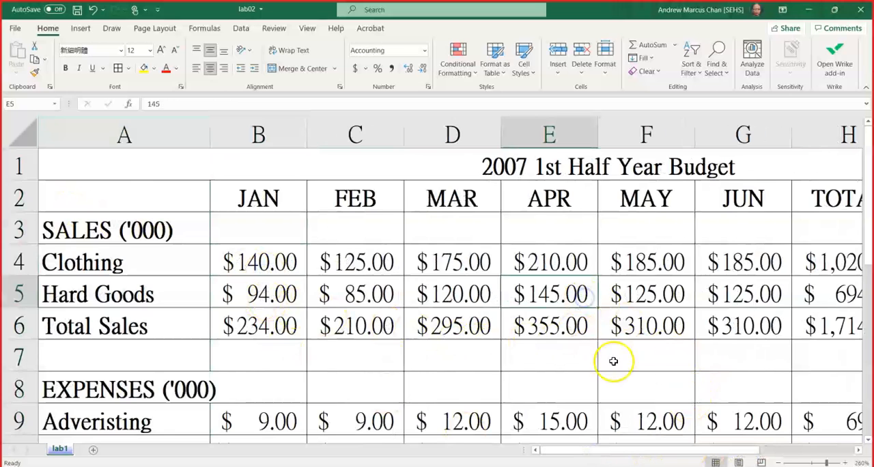
pyautogui.moveTo(678, 456); pyautogui.dragTo(591, 445)
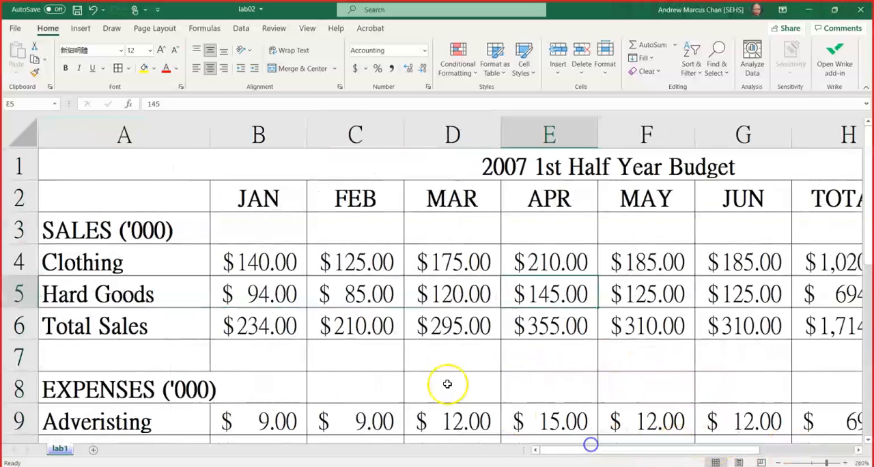
pyautogui.click(4, 172)
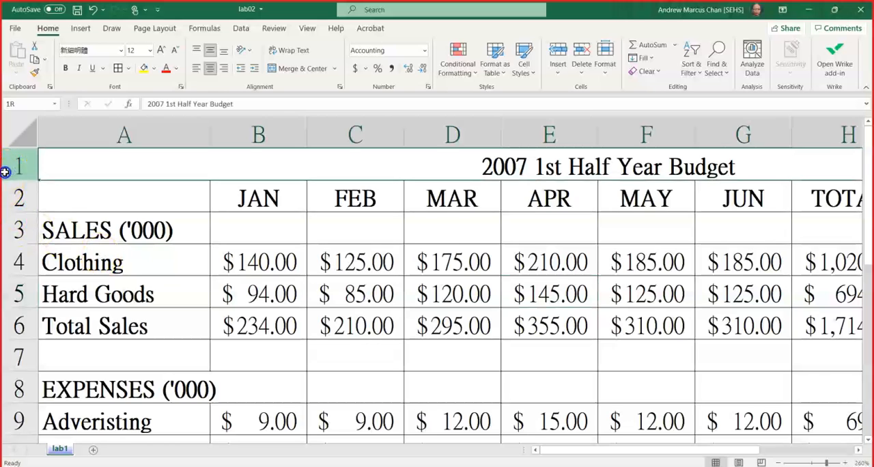
pyautogui.moveTo(5, 172); pyautogui.dragTo(11, 203)
pyautogui.keyDown('ctrl'); pyautogui.click(128, 123); pyautogui.keyUp('ctrl')
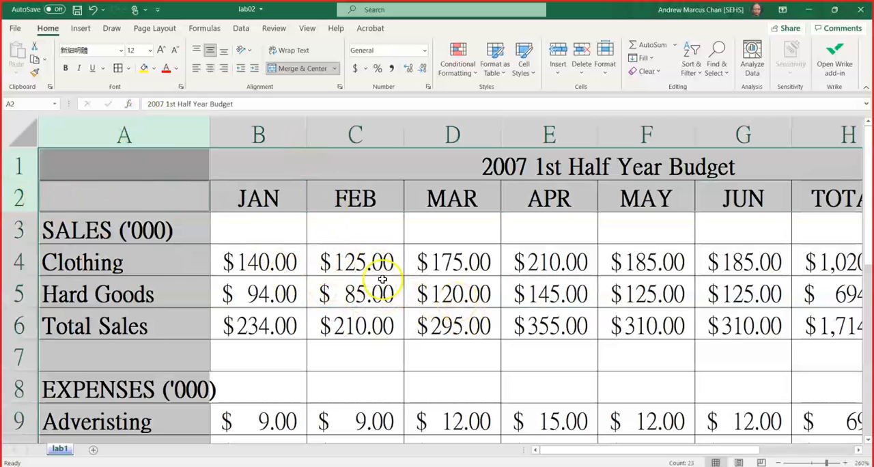
# Switch to PowerPoint, highlight the "Freezing" topic on the "Operations" slide, and return to Excel.
pyautogui.hotkey('alt', 'Tab')
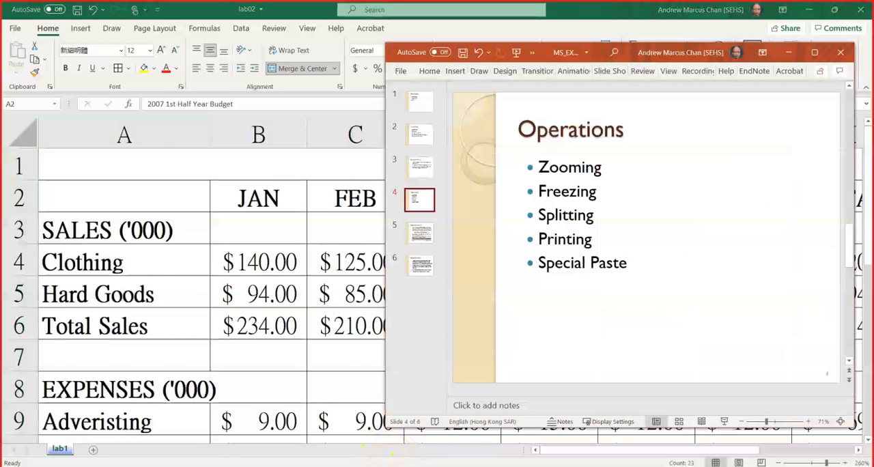
pyautogui.click(554, 204)
pyautogui.moveTo(539, 192); pyautogui.dragTo(591, 192)
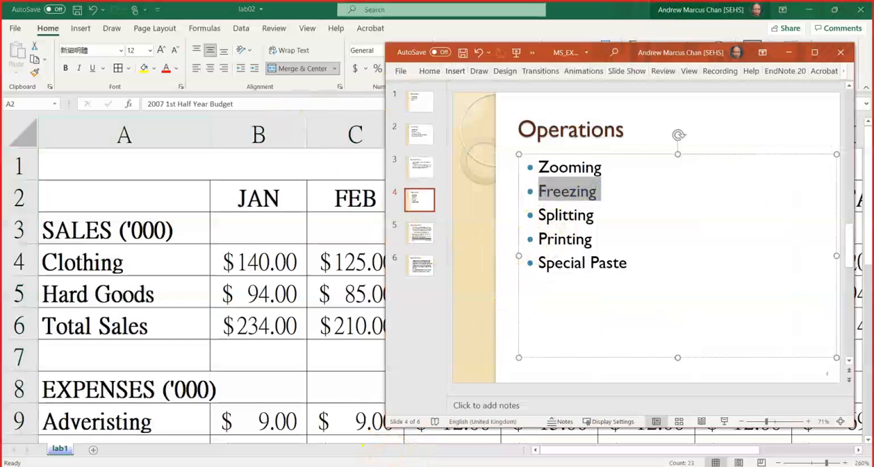
pyautogui.click(570, 17)
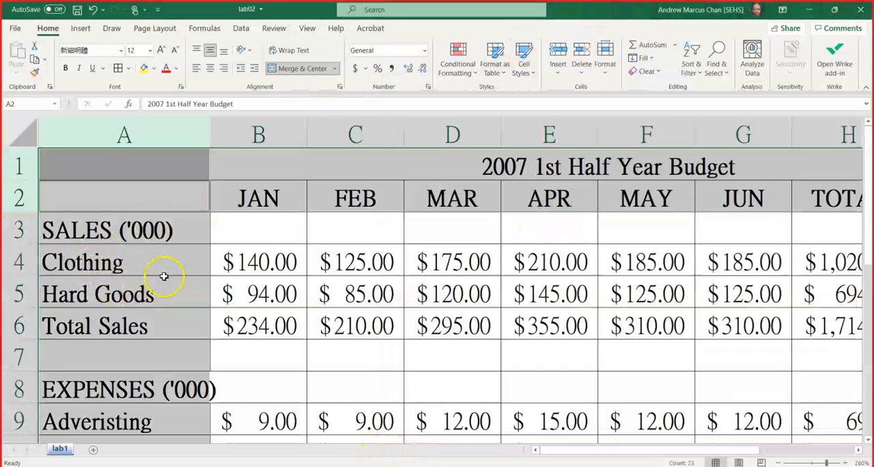
# Freeze the panes at cell B3 to lock rows 1 and 2 and column A.
pyautogui.click(251, 233)
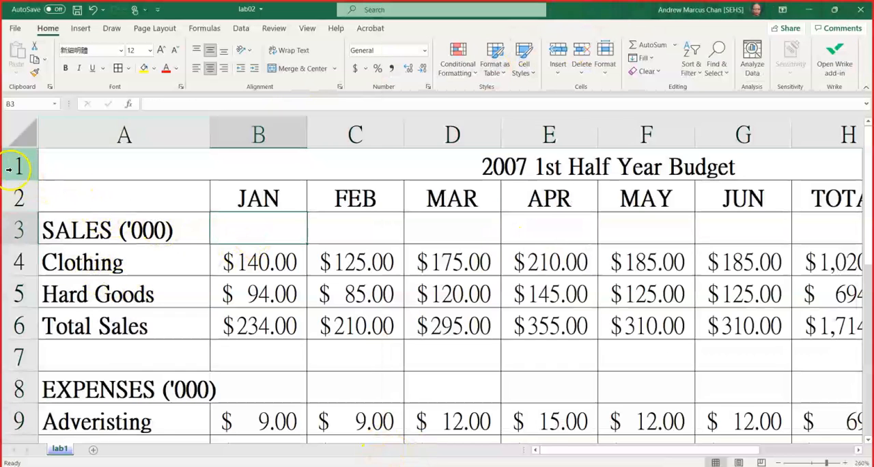
pyautogui.moveTo(9, 165); pyautogui.dragTo(9, 195)
pyautogui.keyDown('ctrl'); pyautogui.click(90, 135); pyautogui.keyUp('ctrl')
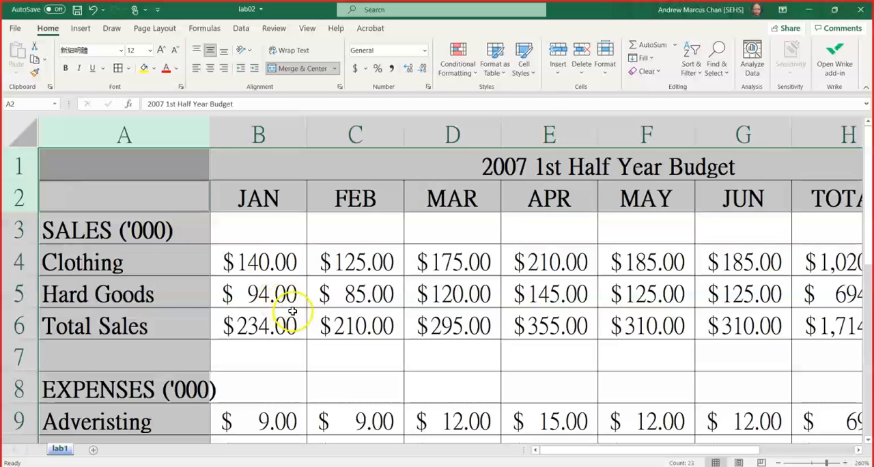
pyautogui.click(256, 233)
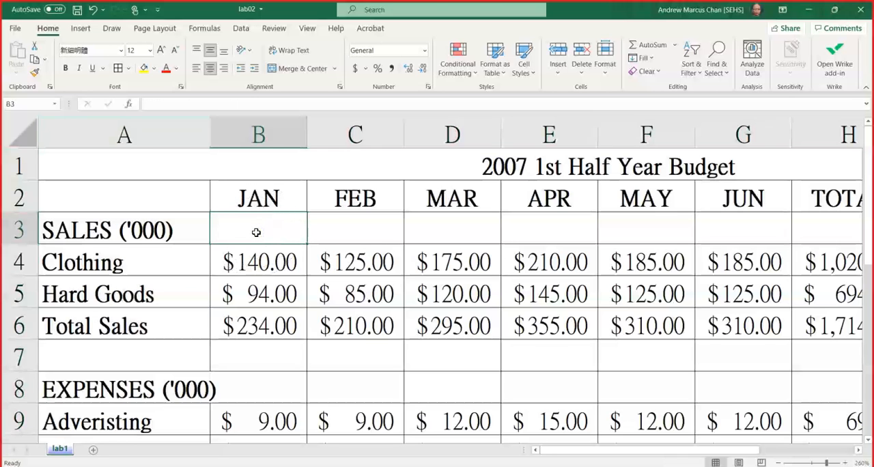
pyautogui.click(307, 28)
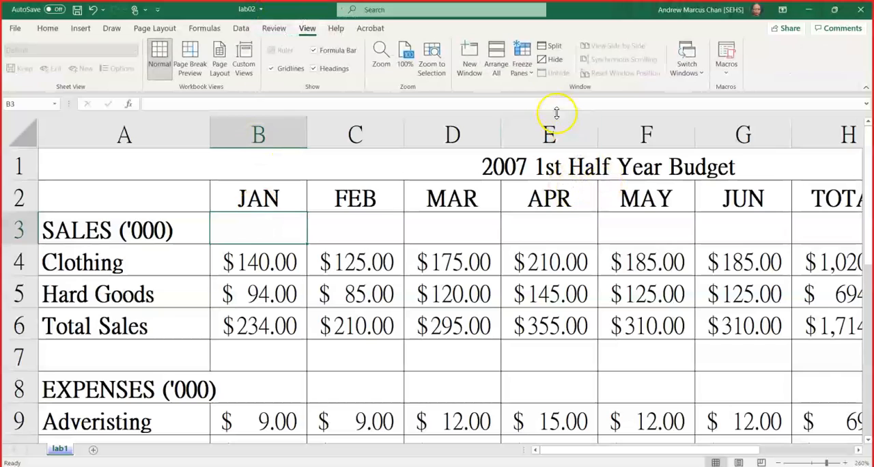
pyautogui.click(533, 82)
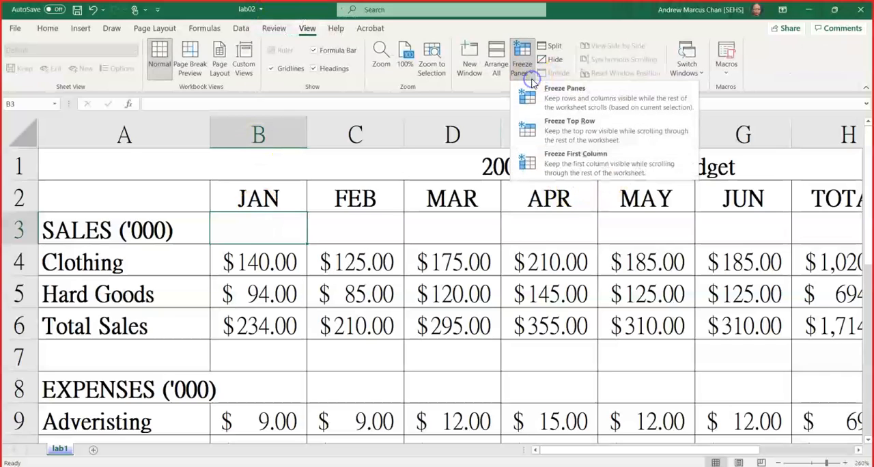
pyautogui.click(568, 95)
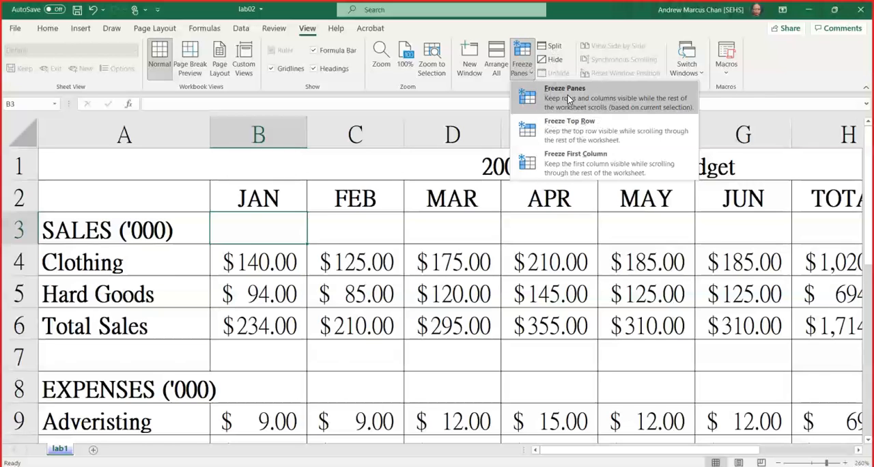
pyautogui.click(568, 95)
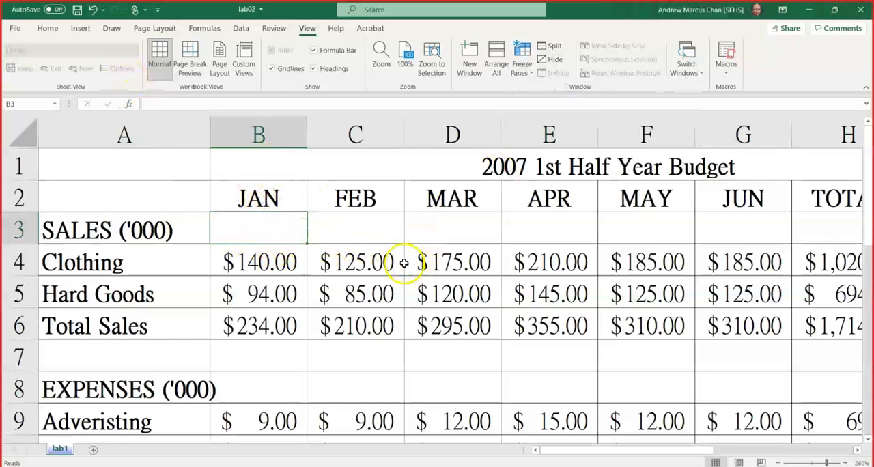
# Check the frozen rows 1 and 2 and column A by viewing the worksheet's lower rows and columns further across.
pyautogui.scroll(-3, 404, 263)
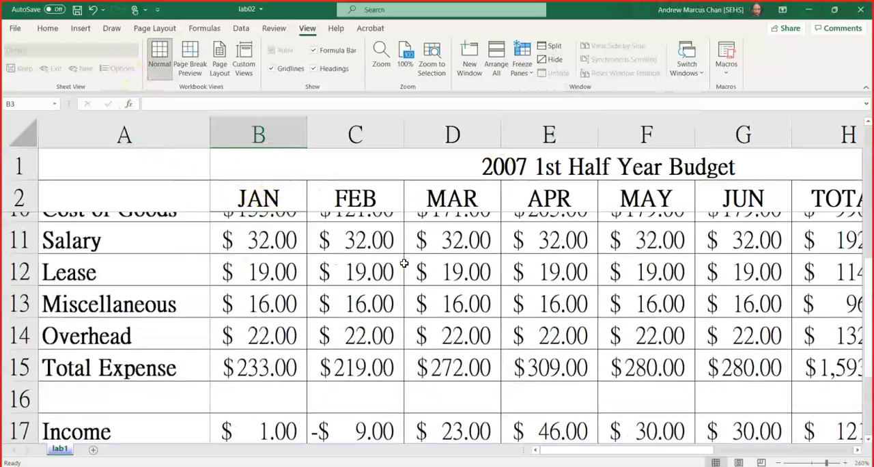
pyautogui.scroll(2, 404, 263)
pyautogui.scroll(-2, 404, 263)
pyautogui.scroll(3, 405, 263)
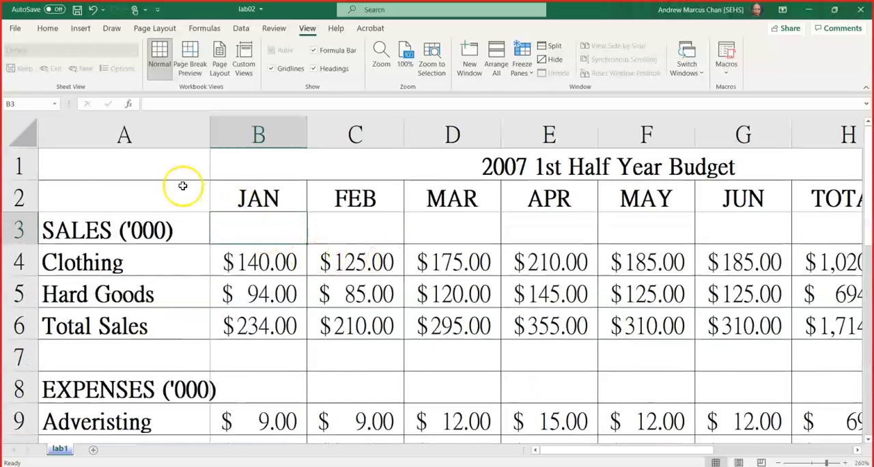
pyautogui.click(20, 168)
pyautogui.moveTo(21, 169); pyautogui.dragTo(18, 198)
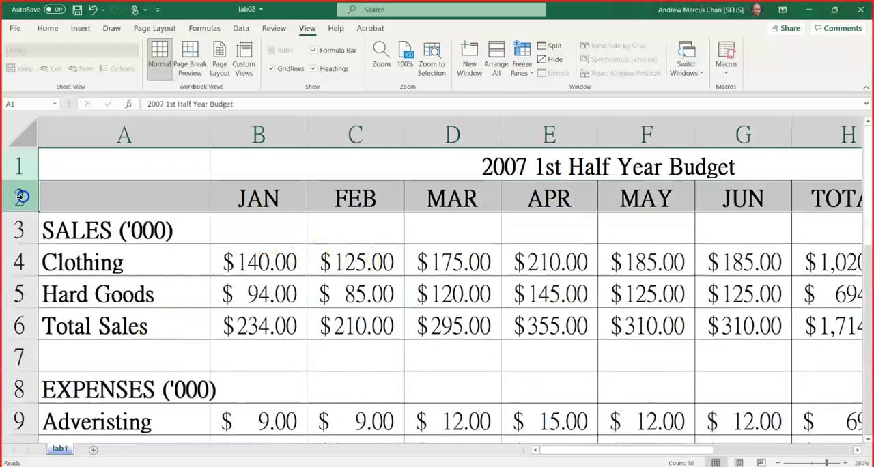
pyautogui.click(251, 294)
pyautogui.scroll(-3, 336, 292)
pyautogui.scroll(3, 339, 293)
pyautogui.scroll(-10, 332, 287)
pyautogui.scroll(7, 336, 280)
pyautogui.scroll(3, 333, 280)
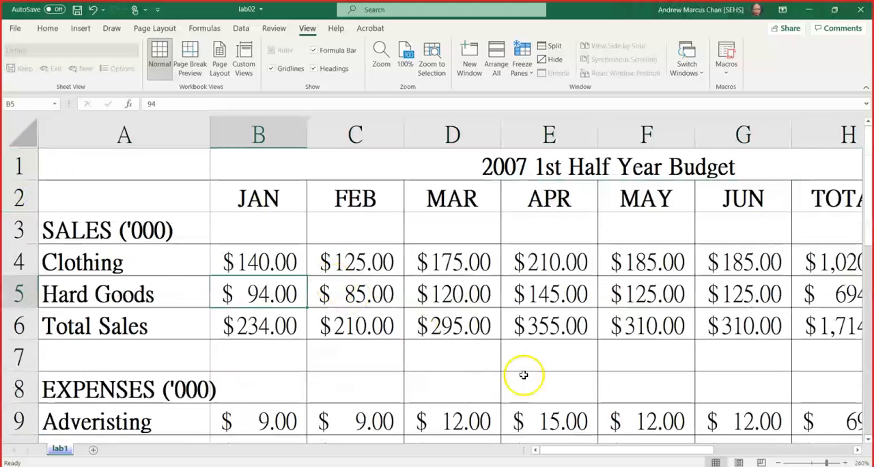
pyautogui.moveTo(671, 451); pyautogui.dragTo(642, 461)
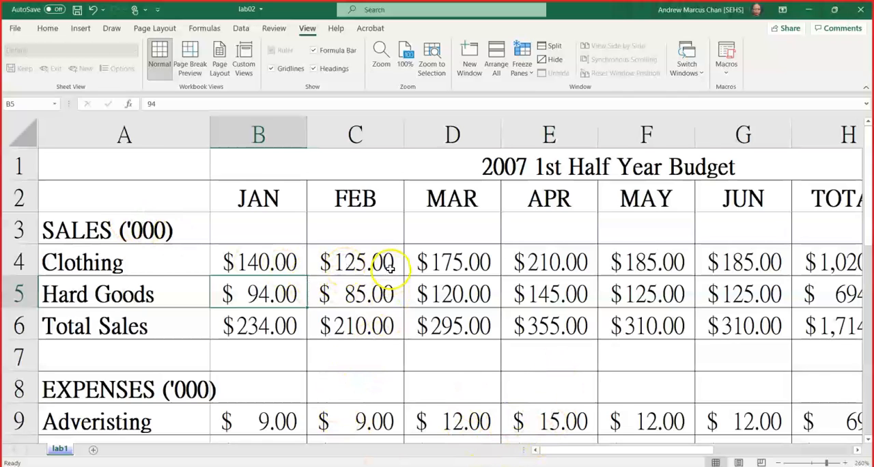
# Unfreeze the worksheet panes and check the scrolling of the header rows and label column.
pyautogui.click(521, 71)
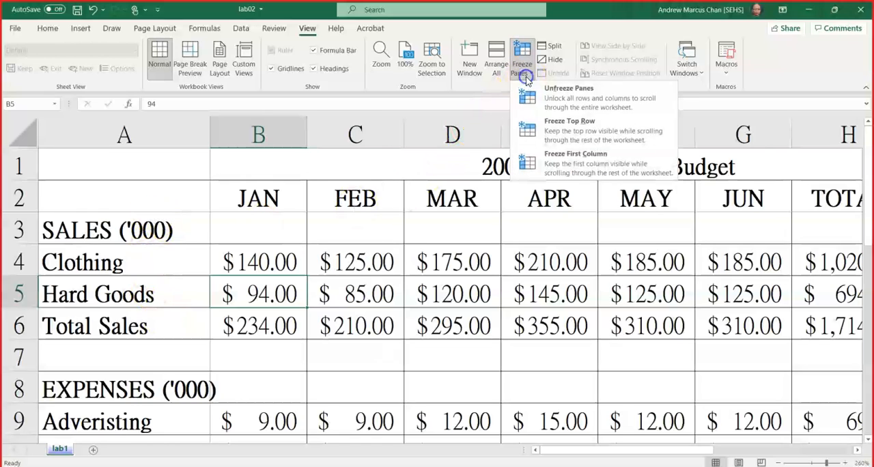
pyautogui.click(550, 104)
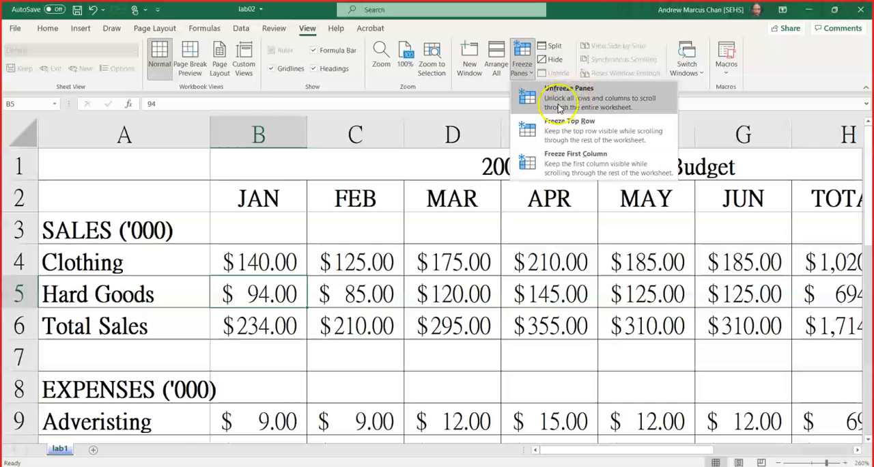
pyautogui.click(559, 103)
pyautogui.scroll(-2, 326, 267)
pyautogui.scroll(2, 331, 272)
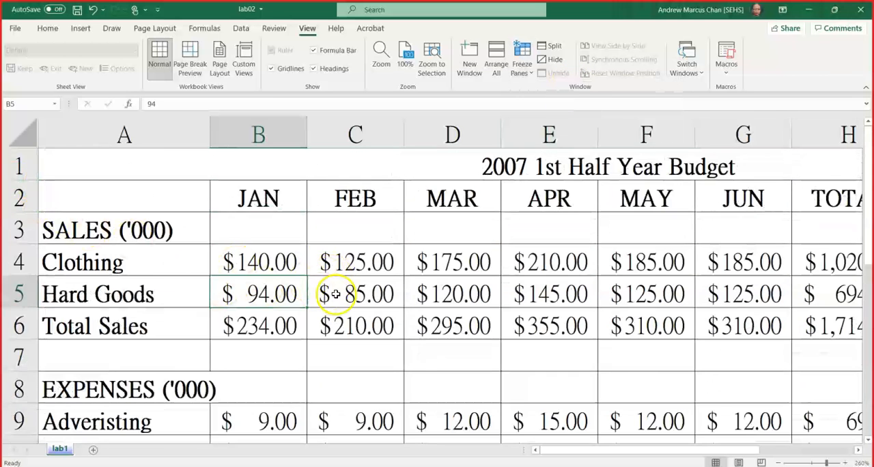
pyautogui.click(347, 330)
pyautogui.moveTo(706, 450); pyautogui.dragTo(614, 451)
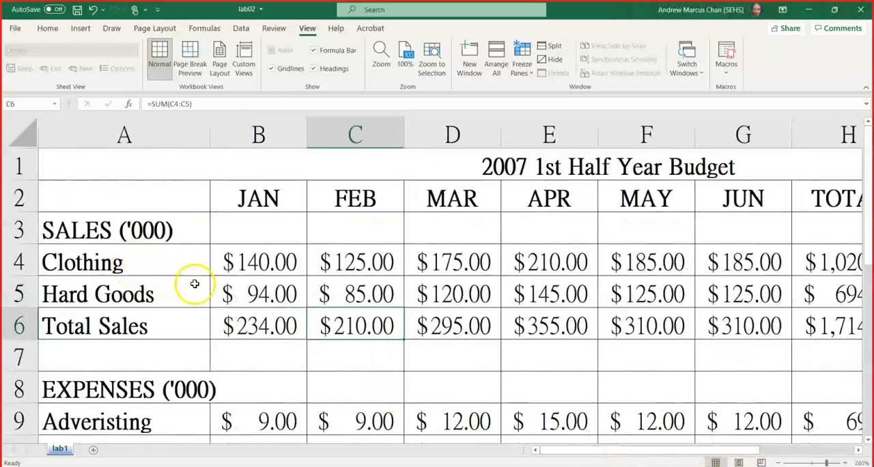
# Select cell B3, check the "Operations" slide in PowerPoint for the topic after freezing, and return to Excel.
pyautogui.click(240, 233)
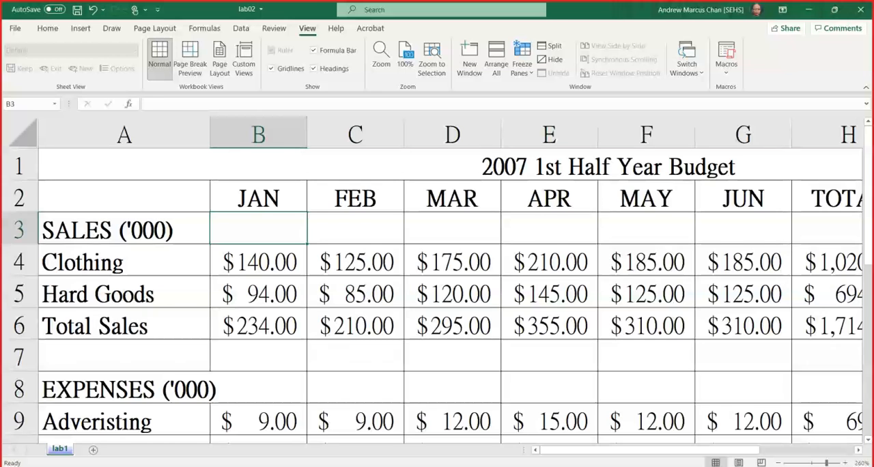
pyautogui.hotkey('alt', 'Tab')
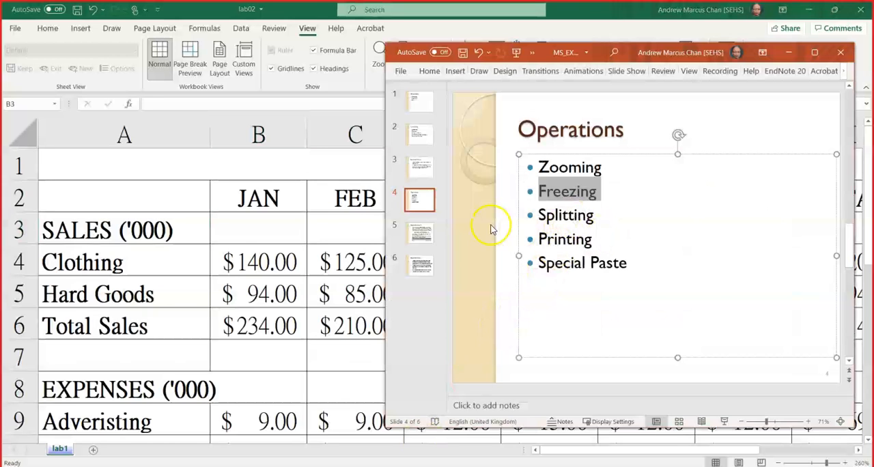
pyautogui.hotkey('alt', 'Tab')
# Examine the budget's TOTAL, MAXIMUM and AVERAGE columns and its expense rows, and return to the worksheet's beginning.
pyautogui.click(248, 258)
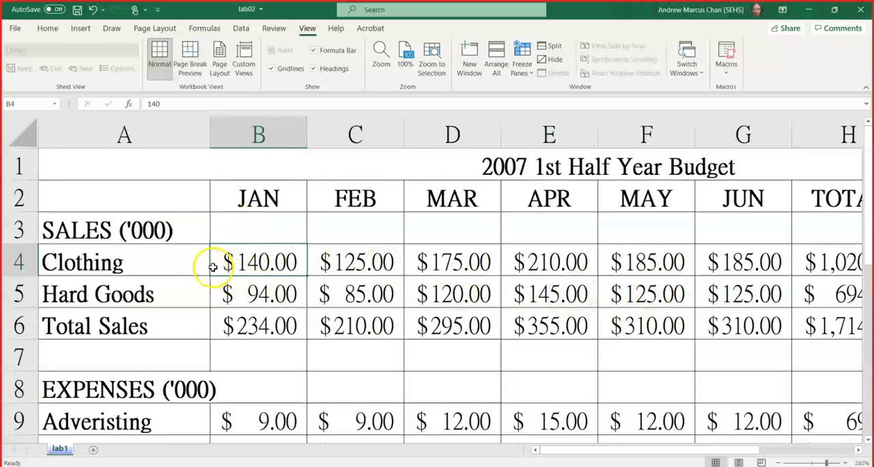
pyautogui.moveTo(595, 450); pyautogui.dragTo(710, 451)
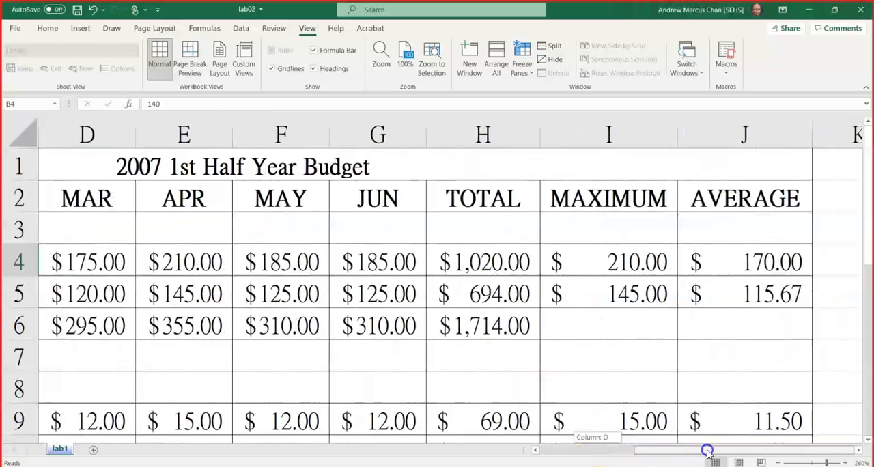
pyautogui.scroll(-5, 394, 306)
pyautogui.scroll(3, 394, 306)
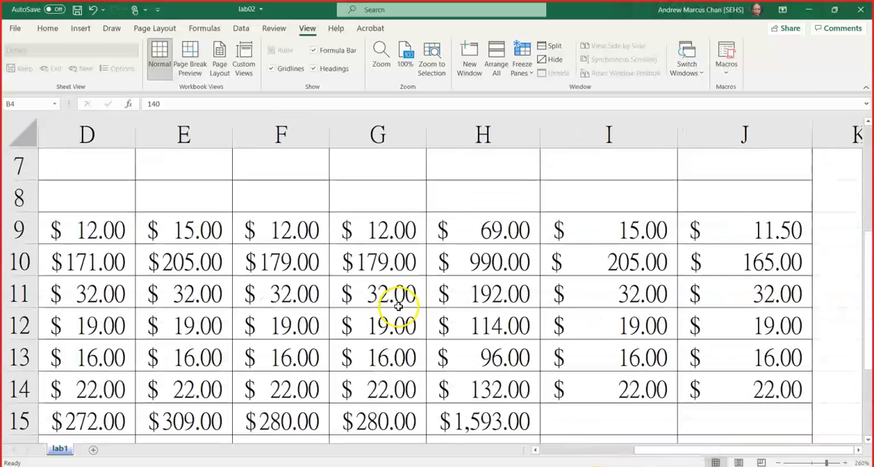
pyautogui.click(506, 390)
pyautogui.moveTo(691, 455); pyautogui.dragTo(501, 453)
pyautogui.scroll(2, 322, 275)
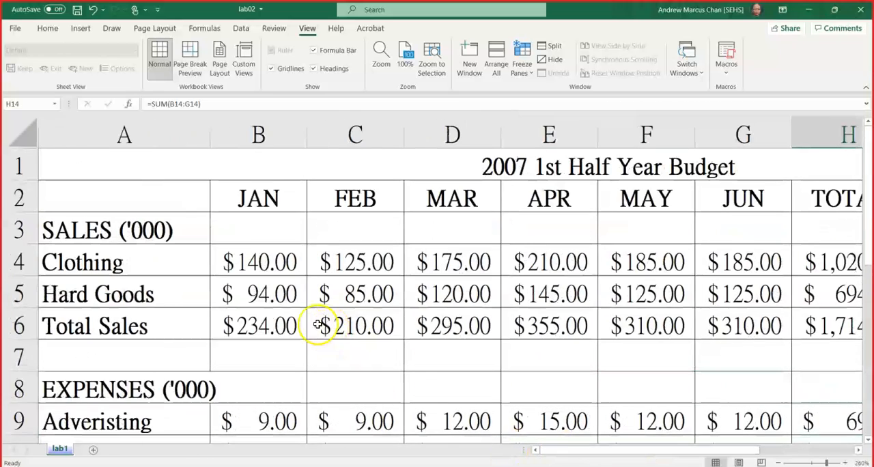
# Select Clothing's January cell B4 and Overhead's total cell H14 in turn, viewing both ends of the budget table.
pyautogui.click(257, 262)
pyautogui.moveTo(672, 456); pyautogui.dragTo(768, 456)
pyautogui.scroll(-3, 437, 314)
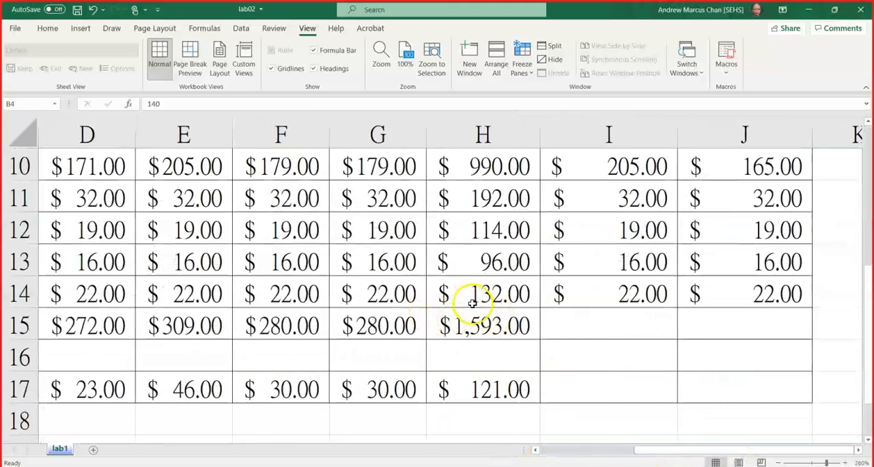
pyautogui.click(470, 299)
pyautogui.moveTo(670, 449); pyautogui.dragTo(577, 450)
pyautogui.scroll(3, 437, 328)
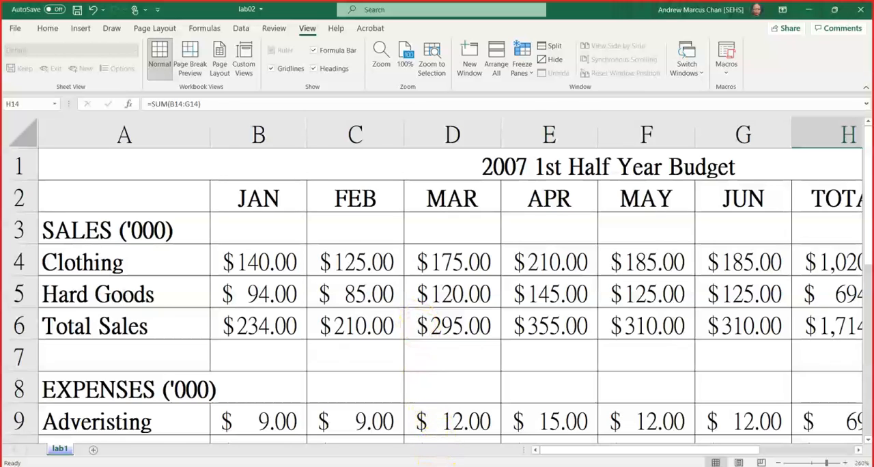
# Switch to PowerPoint, highlight the "Splitting" topic on the "Operations" slide, and return to Excel.
pyautogui.hotkey('alt', 'Tab')
pyautogui.click(555, 216)
pyautogui.doubleClick(549, 225)
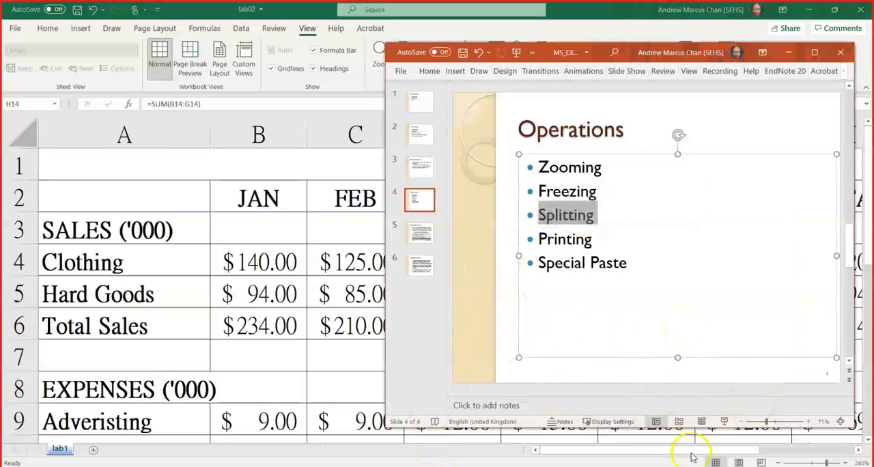
pyautogui.click(321, 302)
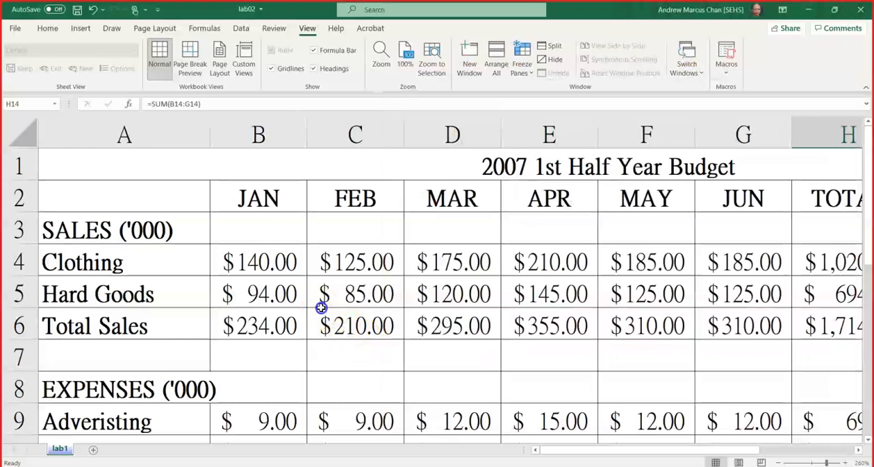
# Split the worksheet window into four panes at cell D5.
pyautogui.click(475, 295)
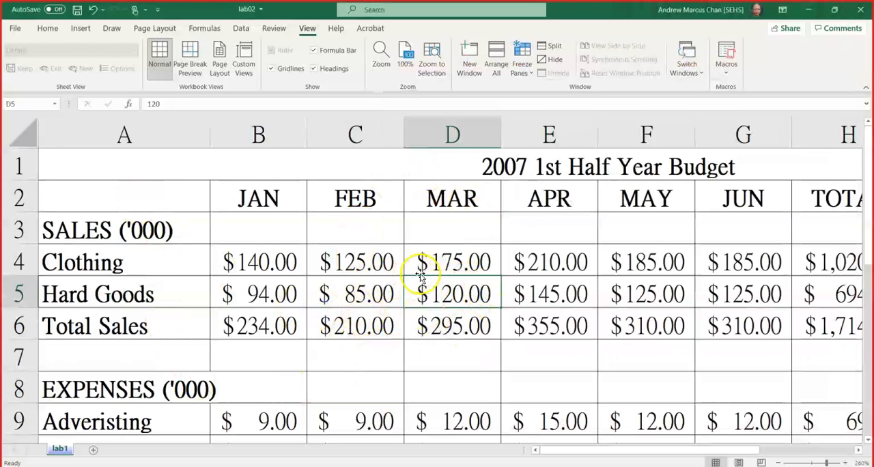
pyautogui.click(443, 289)
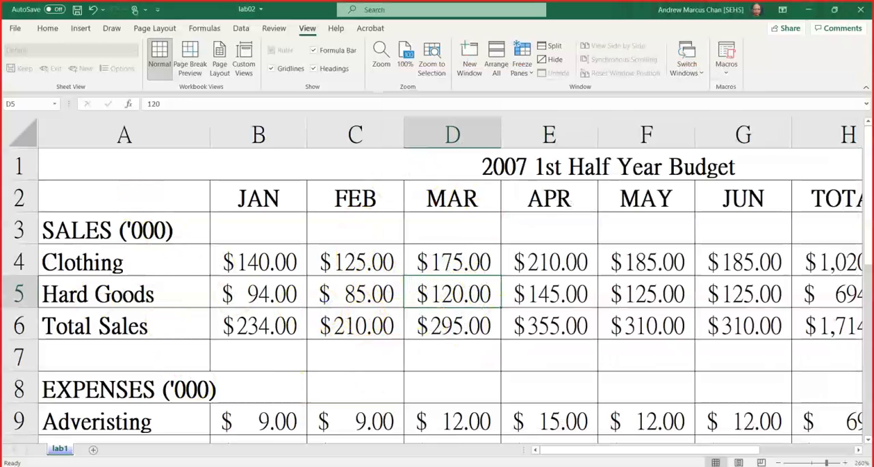
pyautogui.click(555, 46)
pyautogui.click(560, 47)
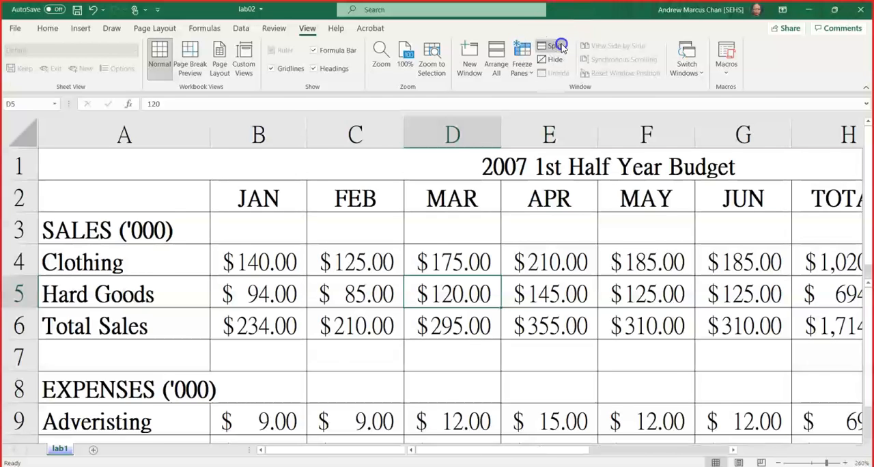
pyautogui.click(561, 48)
# Examine how the panes above the horizontal split move separately, selecting B2 and B4 and returning to row 1.
pyautogui.click(230, 208)
pyautogui.scroll(-1, 230, 204)
pyautogui.scroll(1, 235, 199)
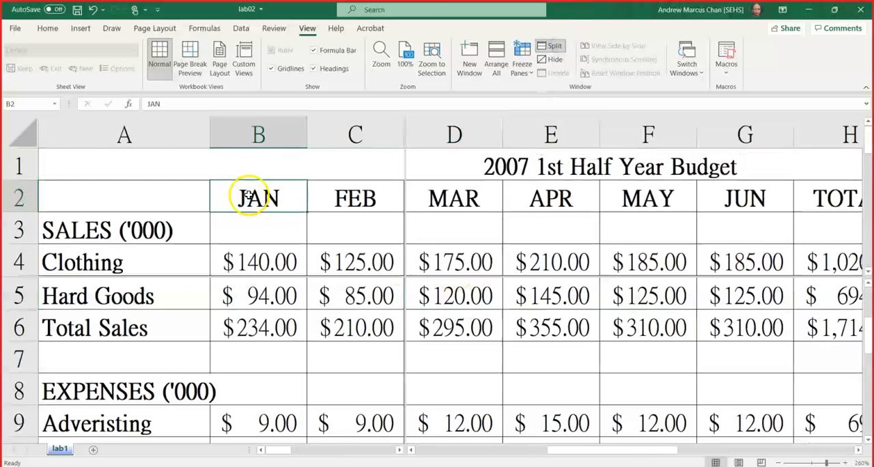
pyautogui.click(242, 264)
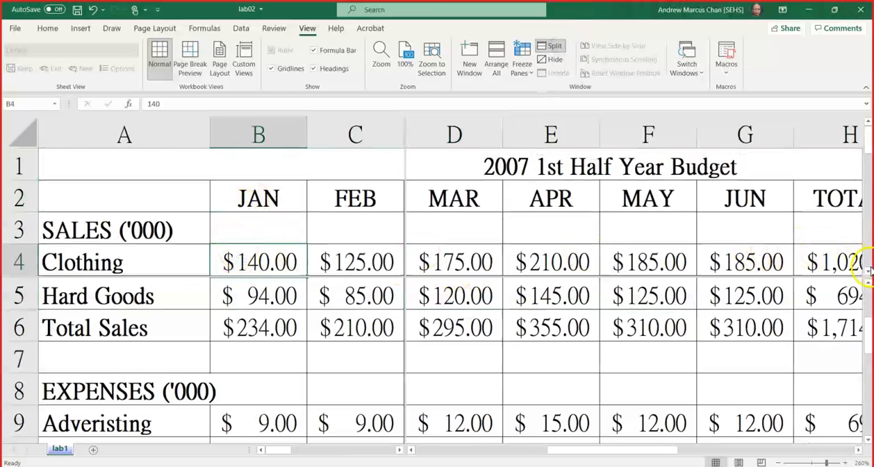
pyautogui.scroll(-1, 833, 266)
pyautogui.moveTo(870, 168); pyautogui.dragTo(868, 155)
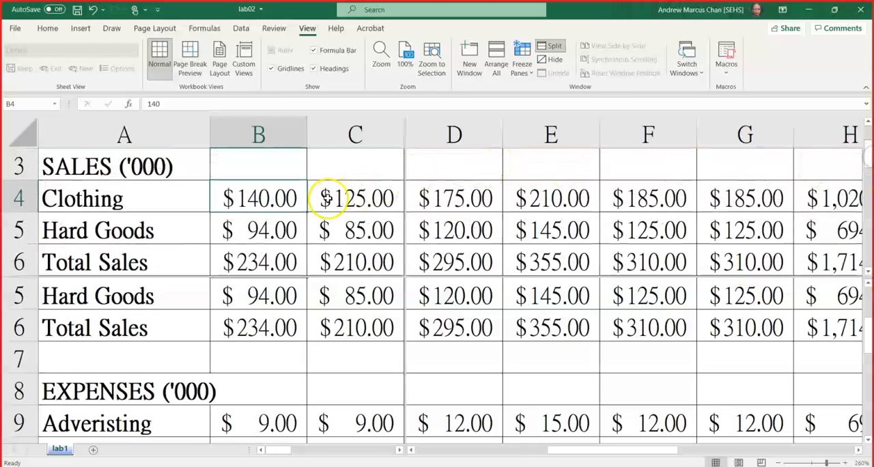
pyautogui.scroll(1, 300, 225)
pyautogui.scroll(-1, 301, 229)
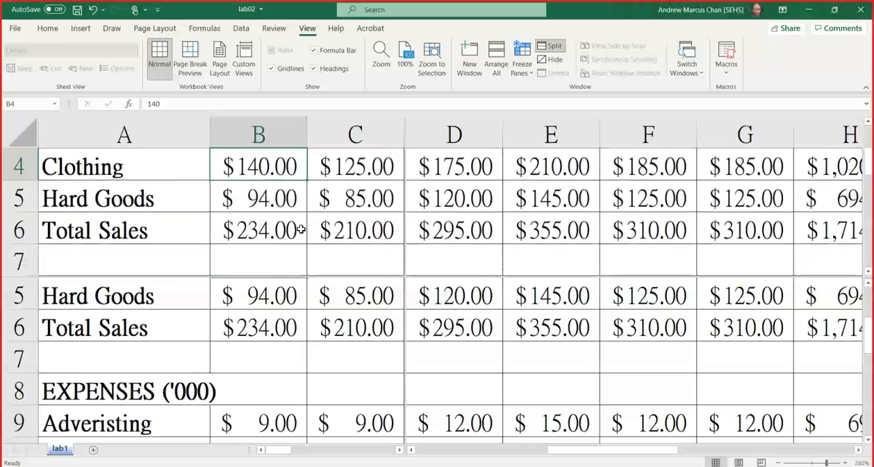
pyautogui.scroll(1, 300, 229)
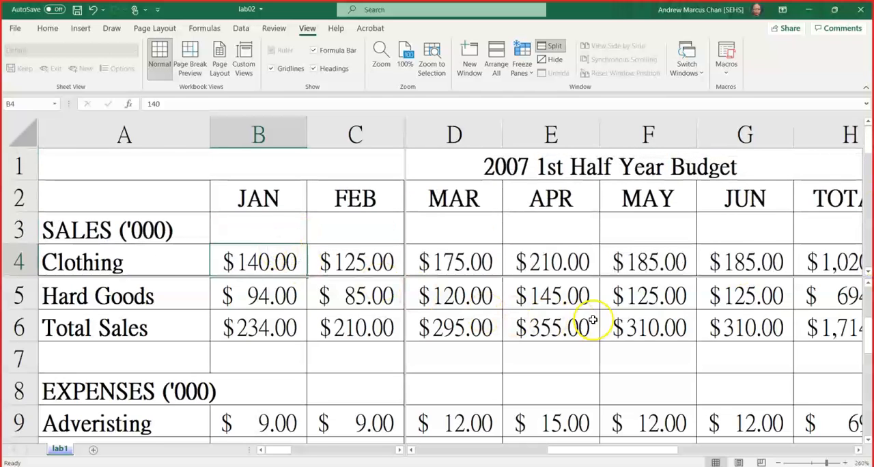
# Select G8 and view expense rows 11 to 15 and the TOTAL column in the split panes alongside Clothing's January figure.
pyautogui.click(712, 381)
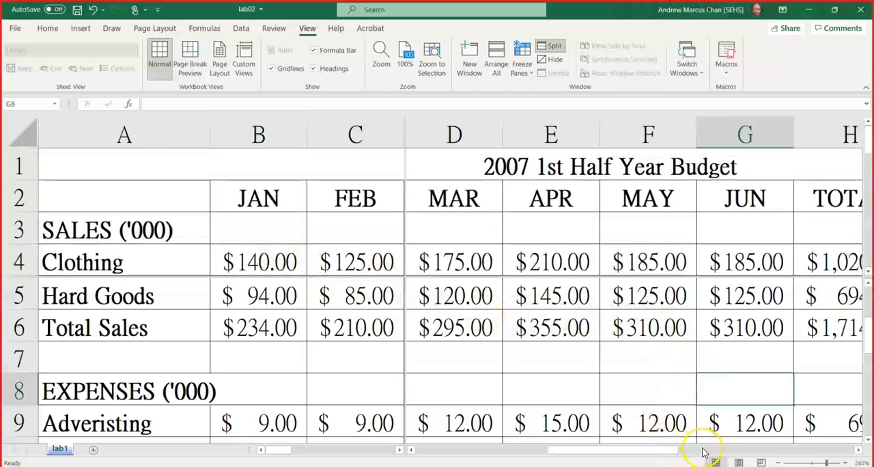
pyautogui.moveTo(660, 452); pyautogui.dragTo(718, 451)
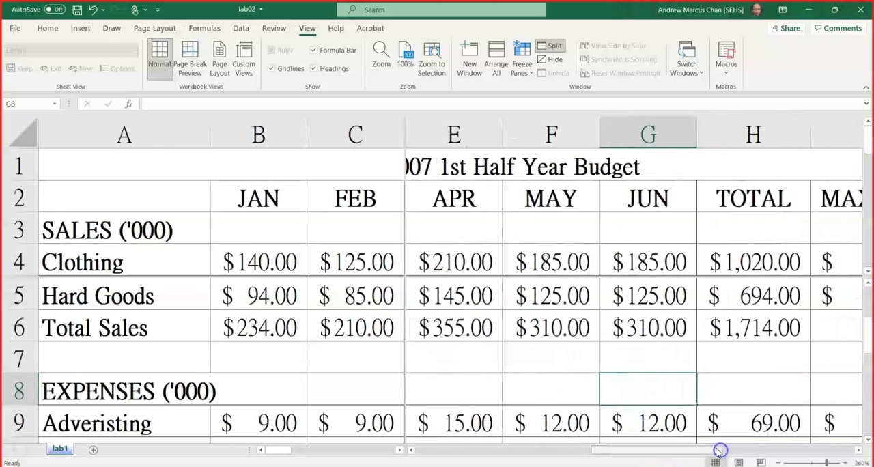
pyautogui.scroll(-1, 714, 360)
pyautogui.scroll(-1, 715, 360)
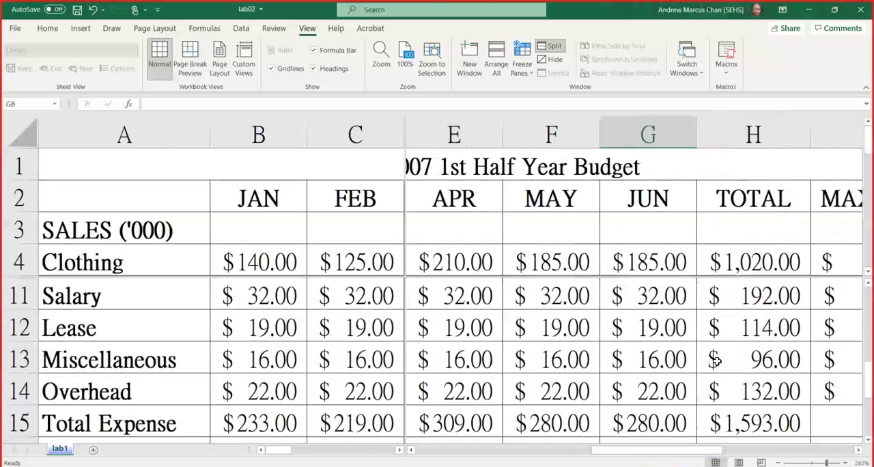
# Select the nonadjacent cells H14, B4 and C12 together across the split panes.
pyautogui.click(758, 390)
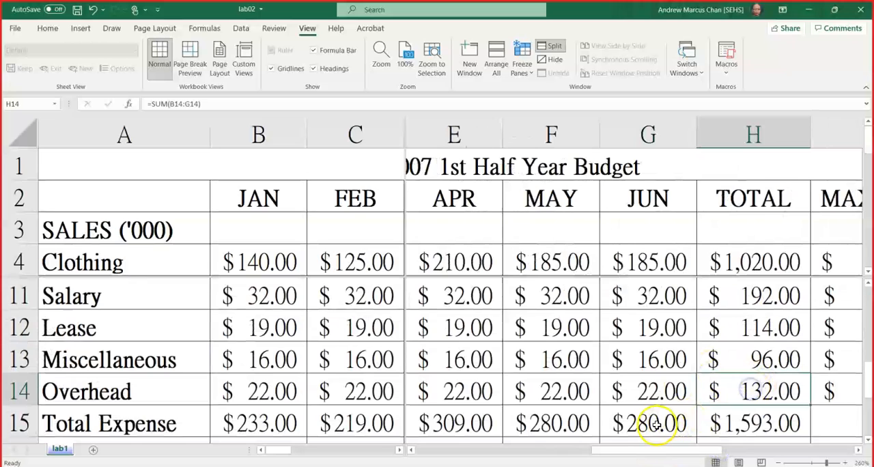
pyautogui.keyDown('ctrl'); pyautogui.click(633, 390); pyautogui.keyUp('ctrl')
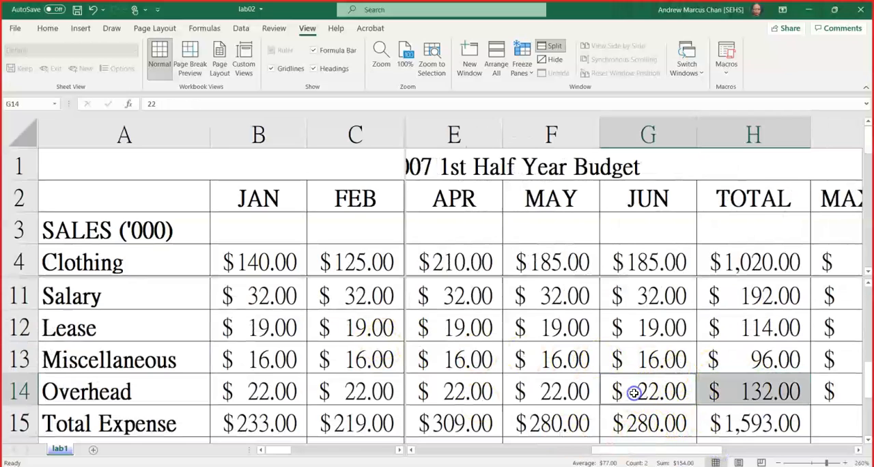
pyautogui.keyDown('ctrl'); pyautogui.click(300, 261); pyautogui.keyUp('ctrl')
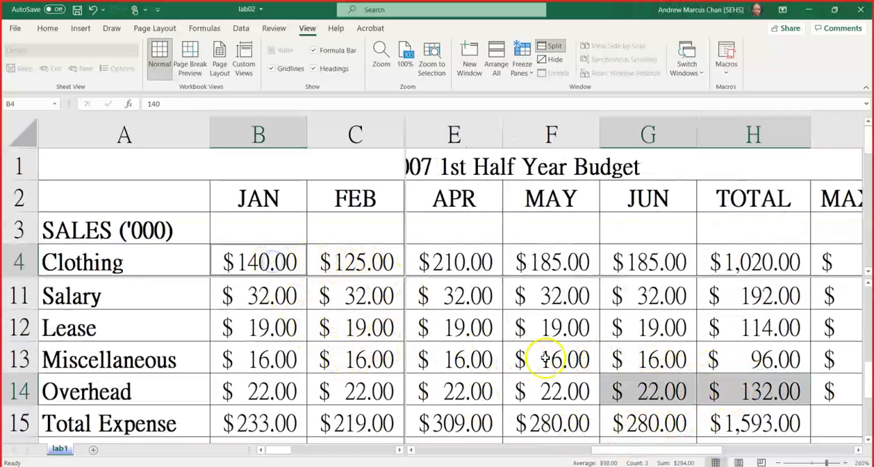
pyautogui.click(637, 371)
pyautogui.click(748, 393)
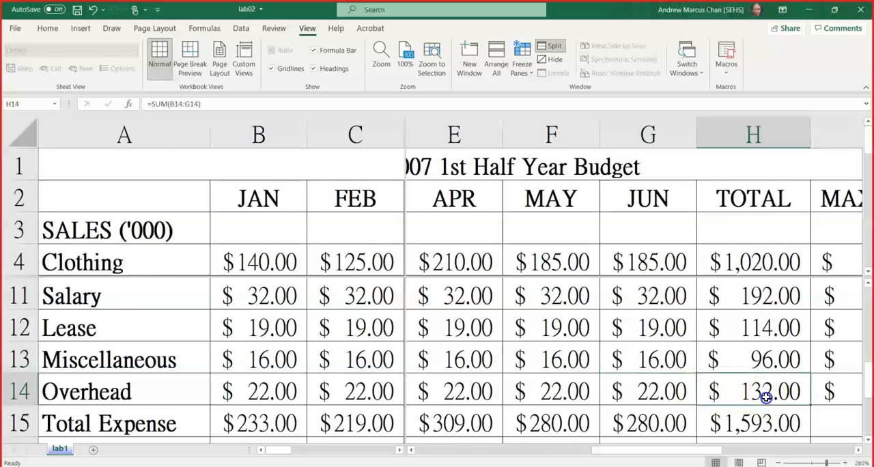
pyautogui.keyDown('ctrl'); pyautogui.click(263, 259); pyautogui.keyUp('ctrl')
pyautogui.keyDown('ctrl'); pyautogui.click(360, 326); pyautogui.keyUp('ctrl')
pyautogui.keyDown('ctrl'); pyautogui.click(360, 325); pyautogui.keyUp('ctrl')
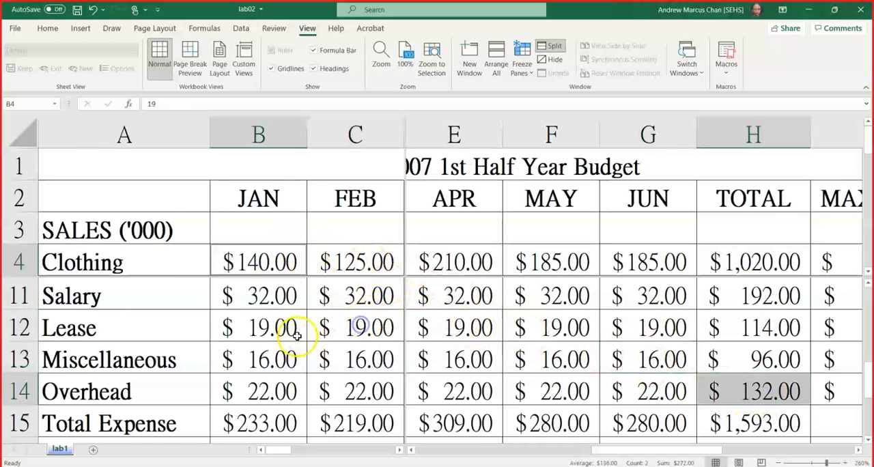
pyautogui.keyDown('ctrl'); pyautogui.click(360, 325); pyautogui.keyUp('ctrl')
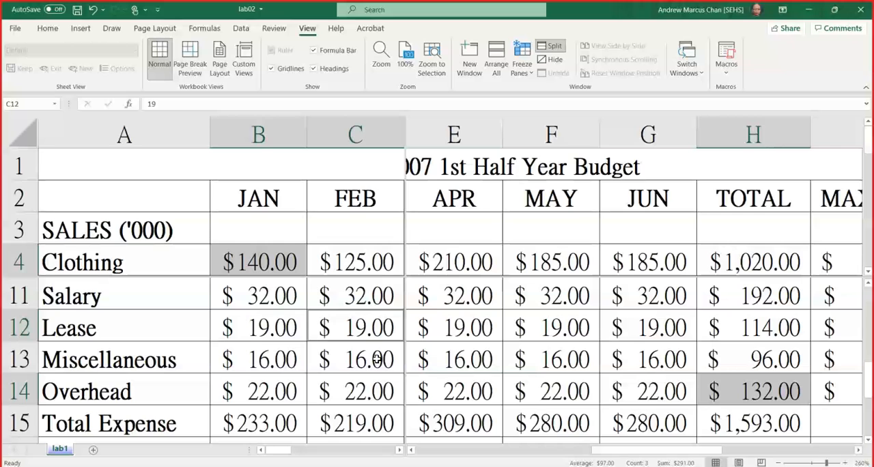
# Remove the split from the worksheet window and select January's Total Sales cell B6.
pyautogui.click(555, 48)
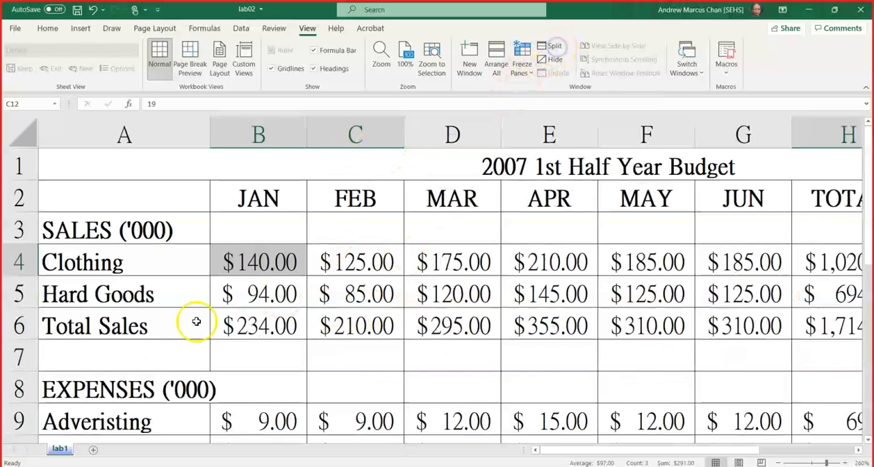
pyautogui.click(166, 387)
pyautogui.click(260, 325)
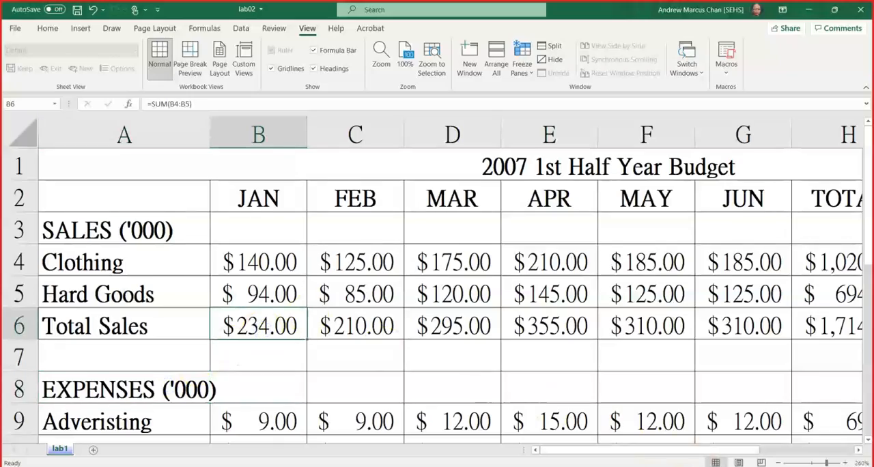
# Zoom the worksheet out to 100%.
pyautogui.click(776, 463)
pyautogui.click(777, 464)
pyautogui.click(777, 464)
pyautogui.click(777, 464)
pyautogui.click(777, 464)
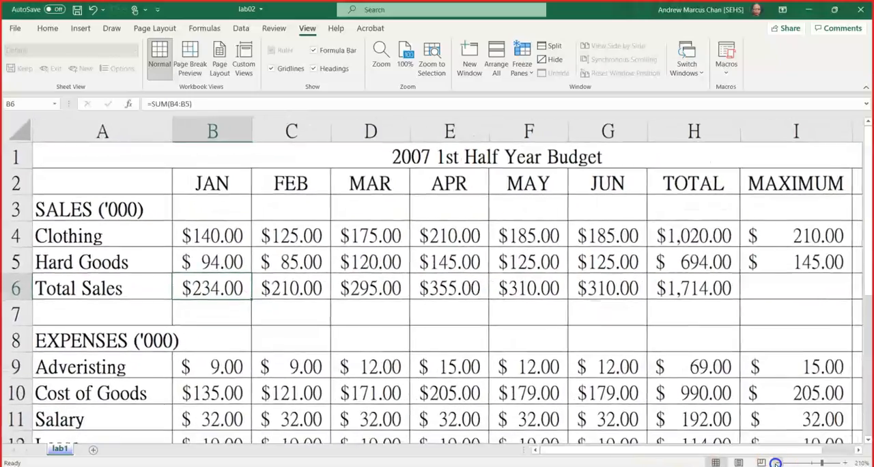
pyautogui.click(777, 464)
pyautogui.click(777, 464)
pyautogui.click(776, 464)
pyautogui.click(777, 464)
pyautogui.click(776, 464)
pyautogui.click(776, 464)
pyautogui.click(777, 464)
pyautogui.click(776, 464)
pyautogui.click(776, 464)
pyautogui.click(776, 463)
pyautogui.click(776, 463)
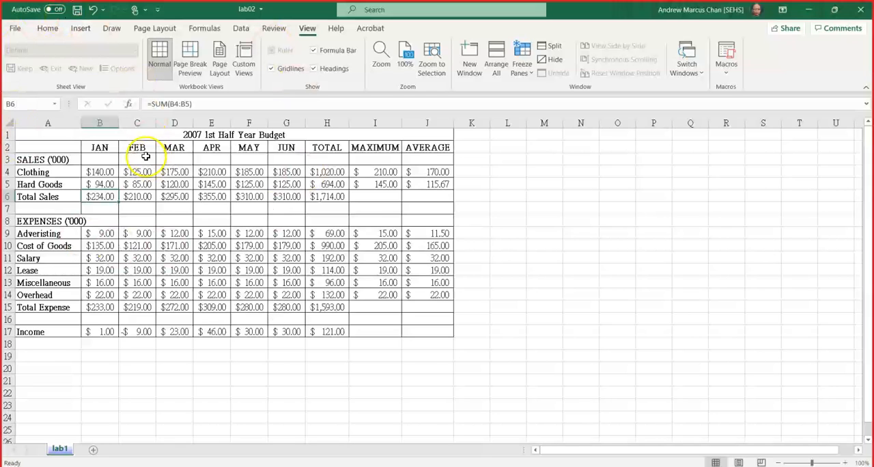
# Select the title cell A1 and set the worksheet's paper size to A4.
pyautogui.click(48, 135)
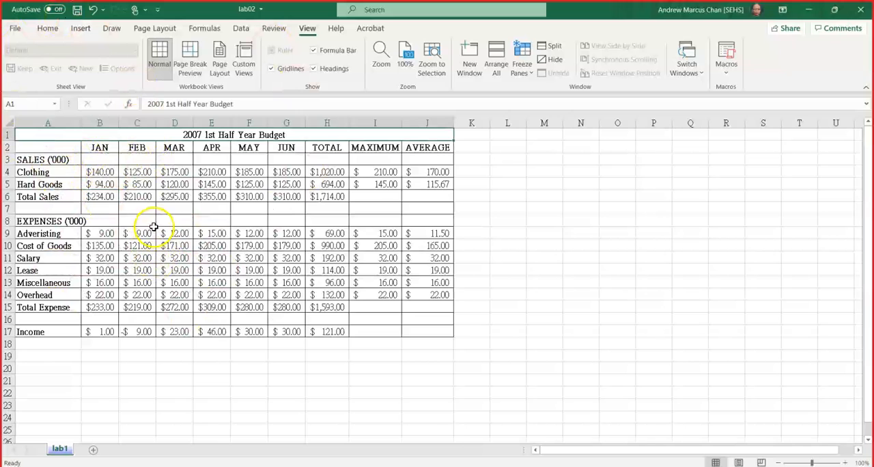
pyautogui.click(140, 29)
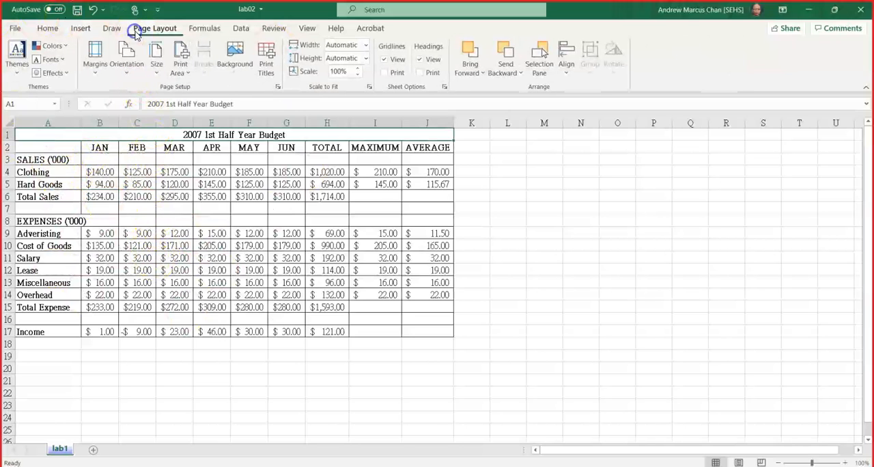
pyautogui.click(156, 69)
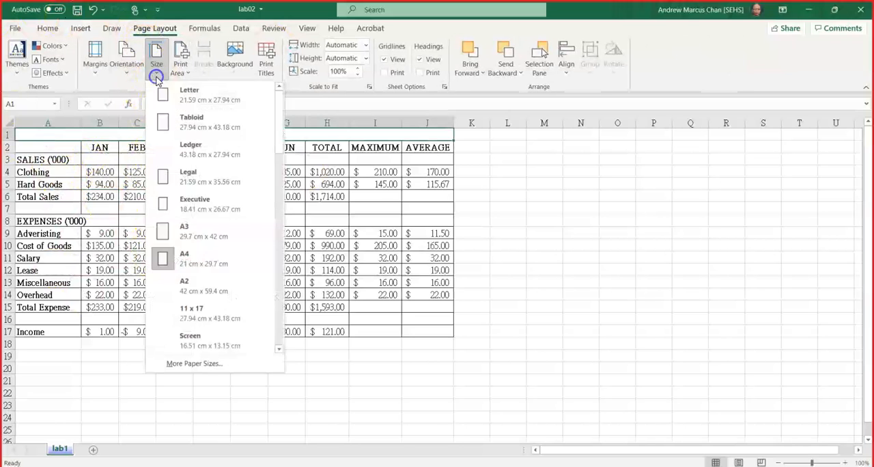
pyautogui.click(191, 266)
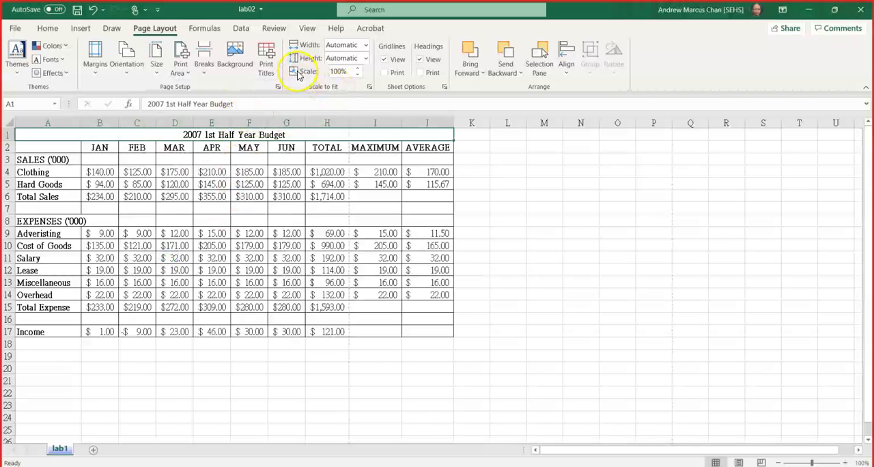
pyautogui.click(345, 74)
pyautogui.moveTo(345, 74)
pyautogui.mouseDown()
pyautogui.moveTo(335, 72)
pyautogui.moveTo(356, 72)
pyautogui.moveTo(345, 75)
pyautogui.mouseUp()
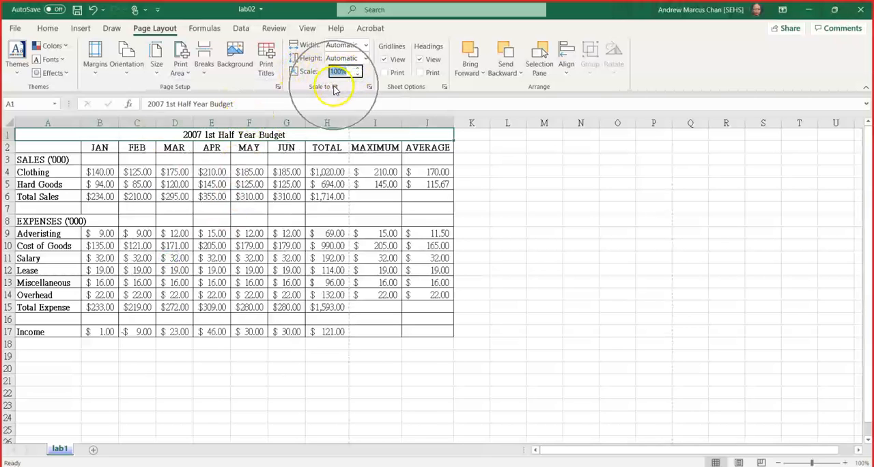
pyautogui.write('80')
pyautogui.press('Escape')
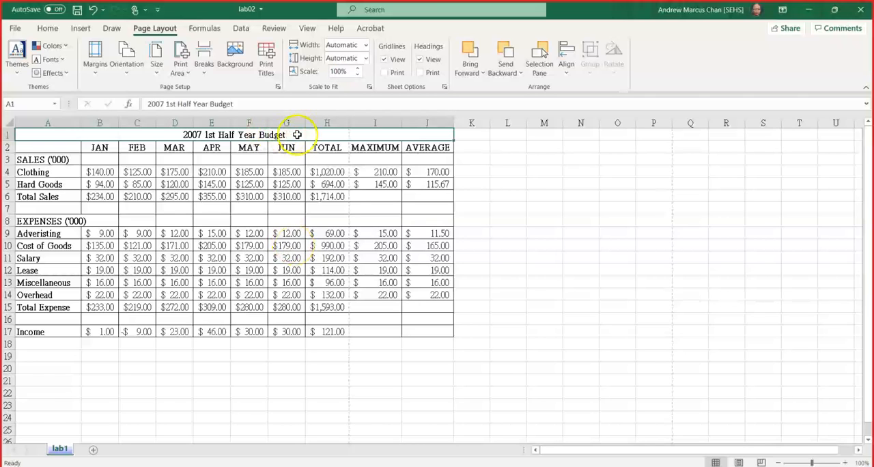
# Set the worksheet's print scale to 80% and select Salary's MAXIMUM cell I11.
pyautogui.moveTo(347, 72); pyautogui.dragTo(308, 70)
pyautogui.click(349, 72)
pyautogui.write('80')
pyautogui.press('Return')
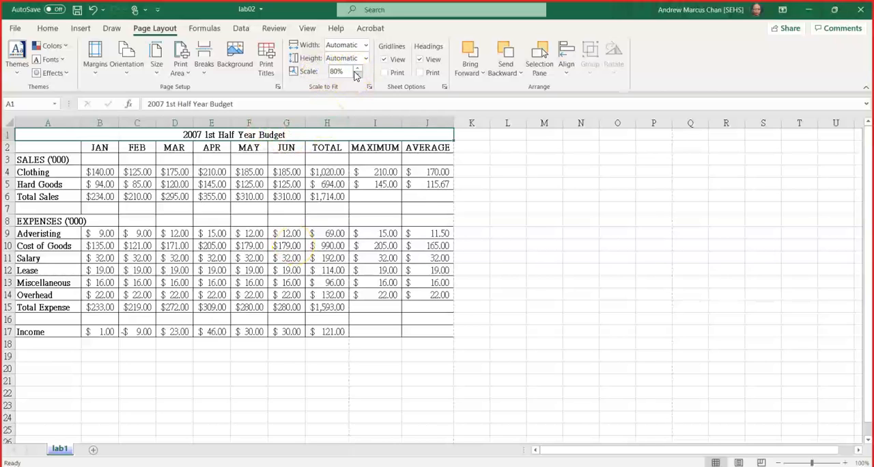
pyautogui.click(352, 257)
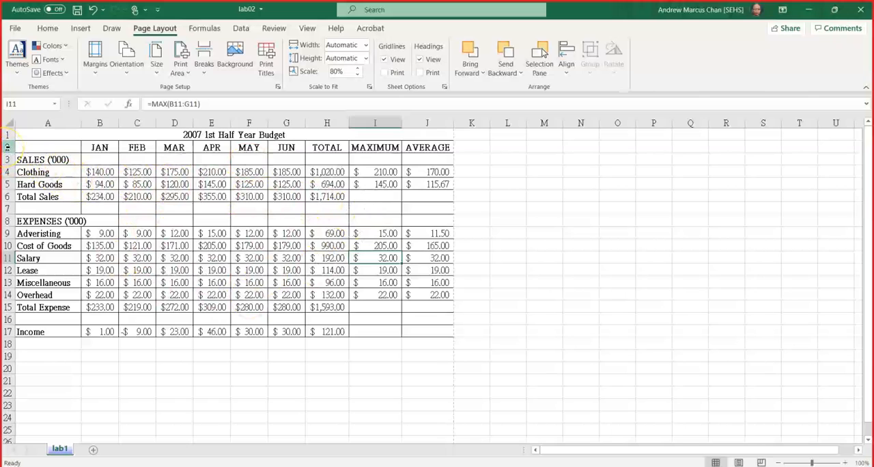
# Copy budget rows 2 to 17 and paste them further down the sheet, starting at cell A53.
pyautogui.moveTo(8, 147); pyautogui.dragTo(4, 336)
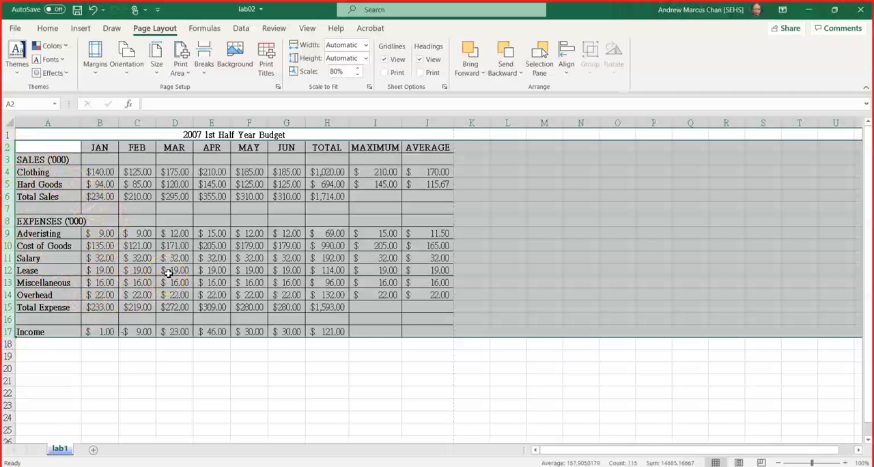
pyautogui.click(45, 28)
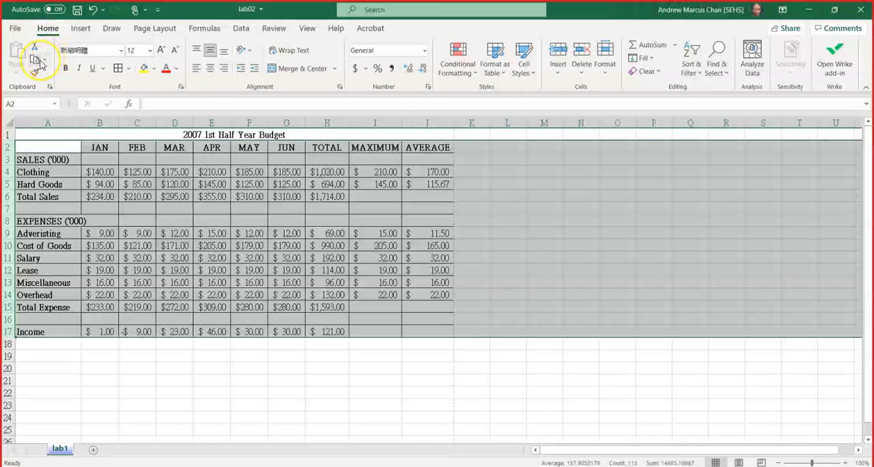
pyautogui.click(40, 61)
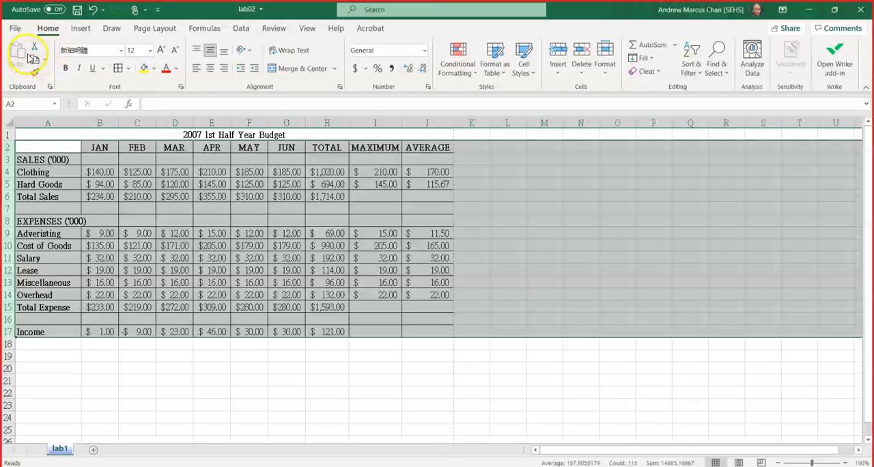
pyautogui.click(16, 54)
pyautogui.click(34, 60)
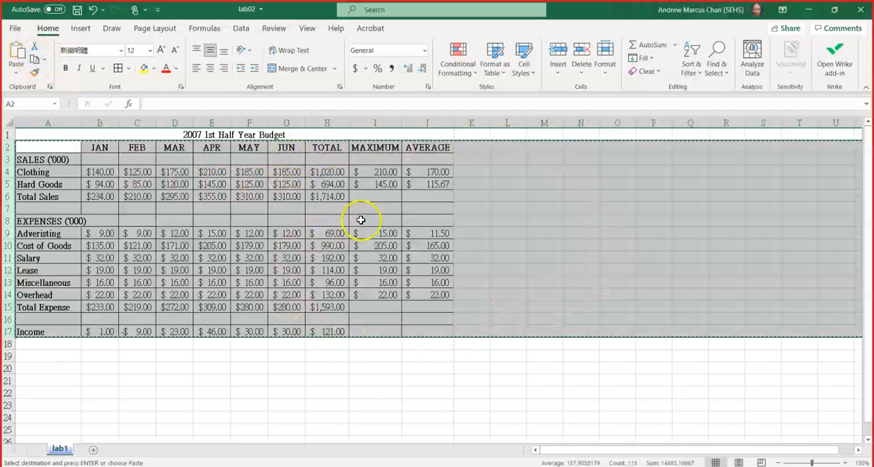
pyautogui.scroll(-6, 41, 235)
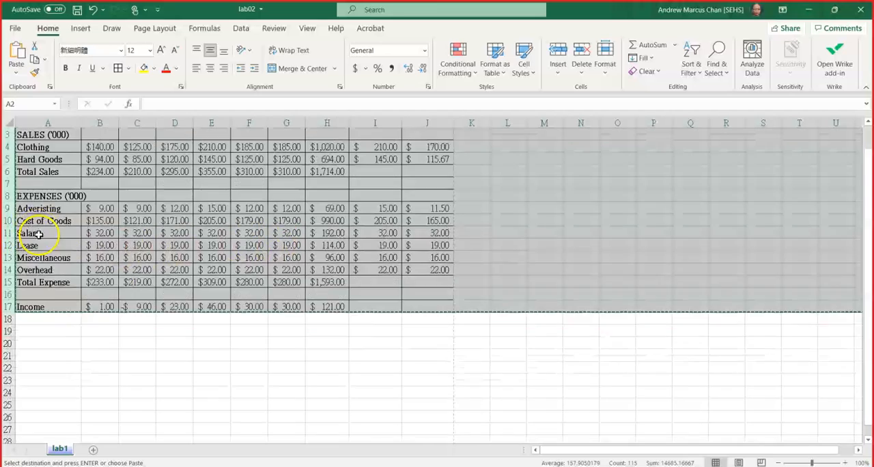
pyautogui.scroll(-4, 49, 237)
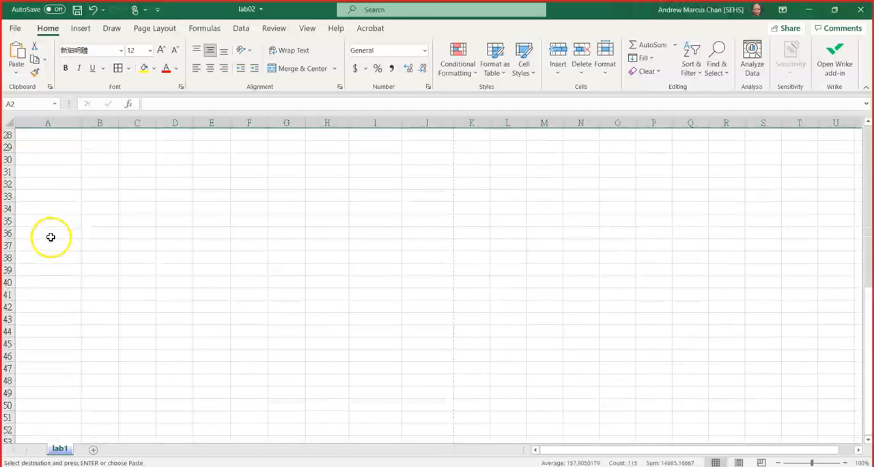
pyautogui.scroll(-2, 52, 239)
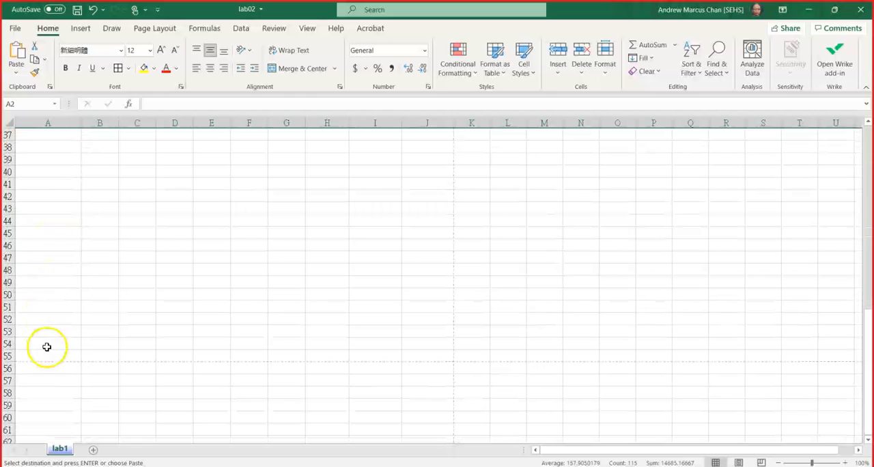
pyautogui.click(41, 330)
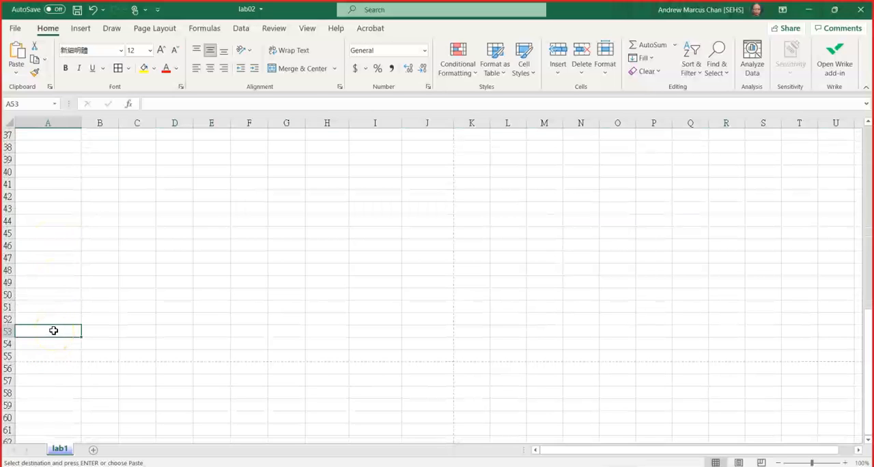
pyautogui.press('Return')
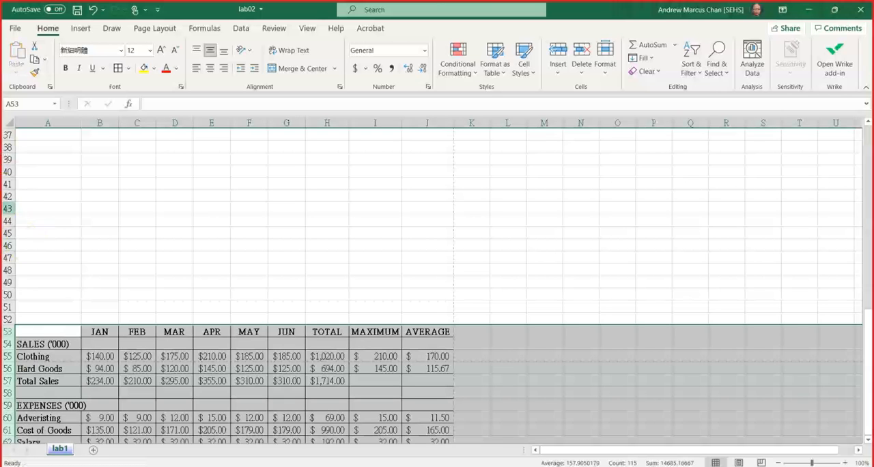
# Preview the printout and compare pages 1 and 2, checking how the copied table splits and whether page 2 has column headings.
pyautogui.click(15, 29)
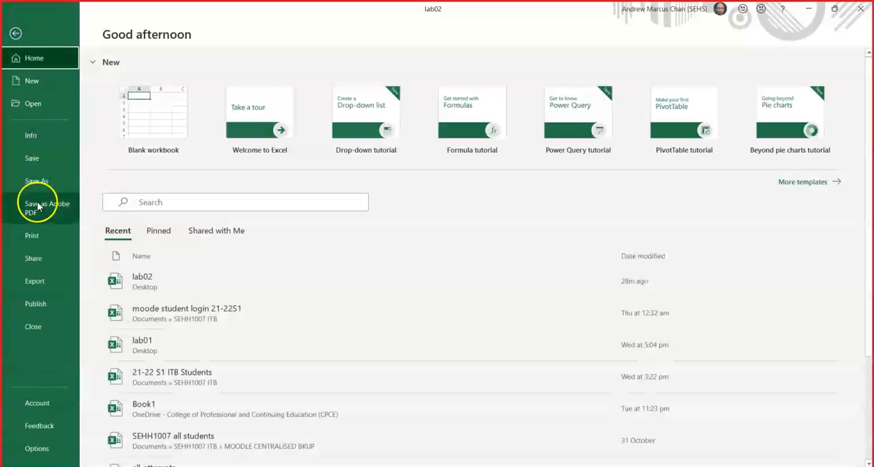
pyautogui.click(32, 236)
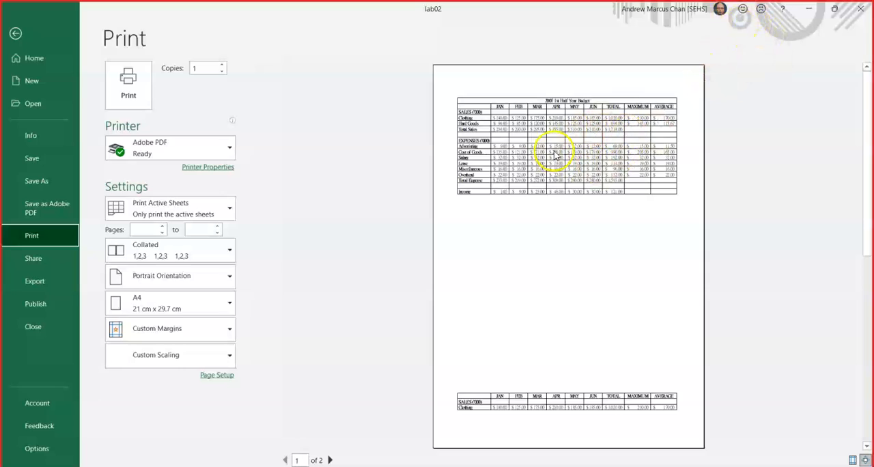
pyautogui.click(485, 409)
pyautogui.click(332, 460)
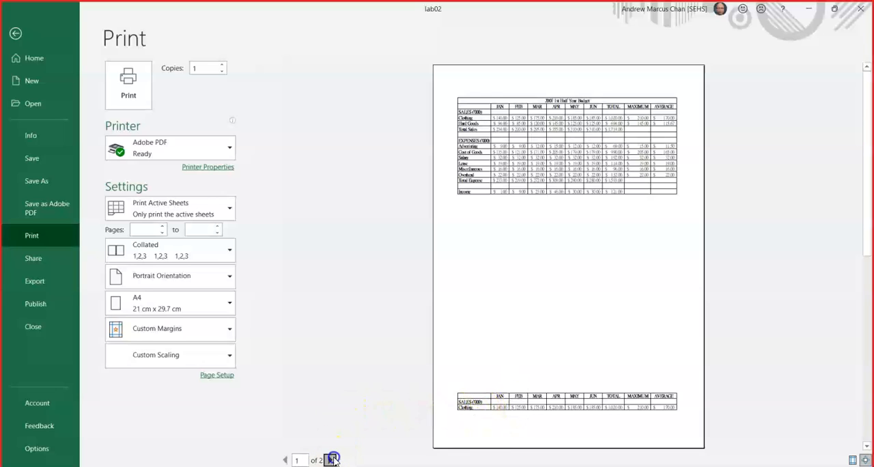
pyautogui.click(534, 118)
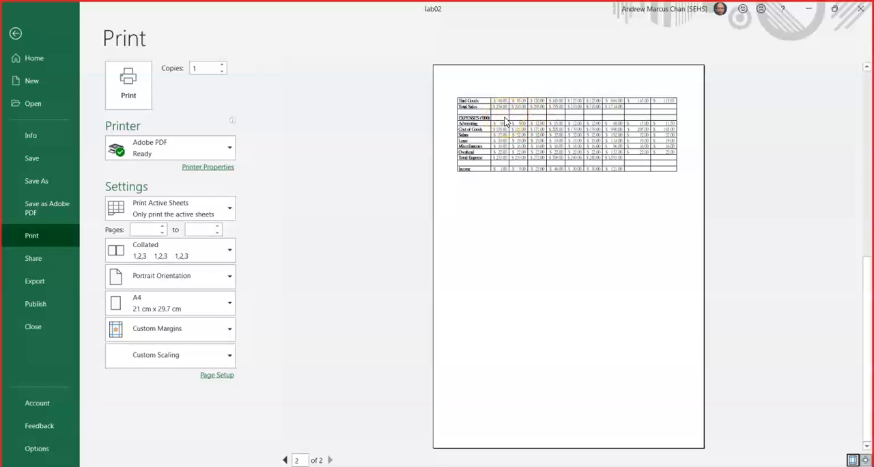
pyautogui.click(505, 120)
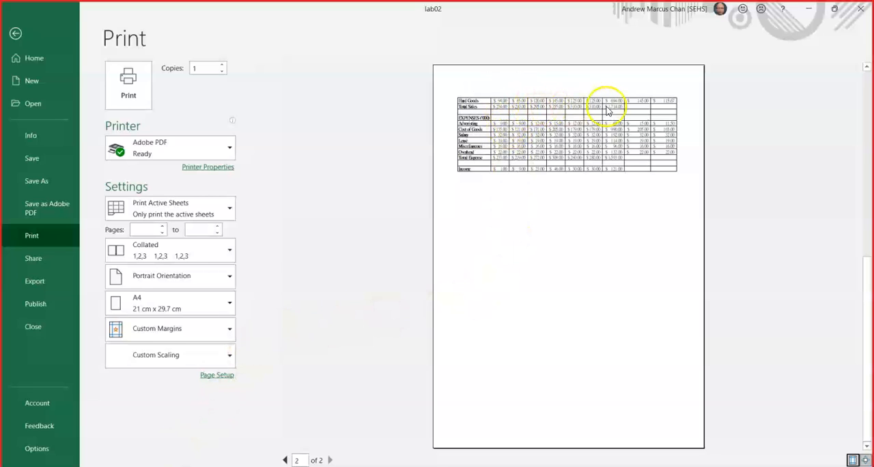
pyautogui.click(285, 460)
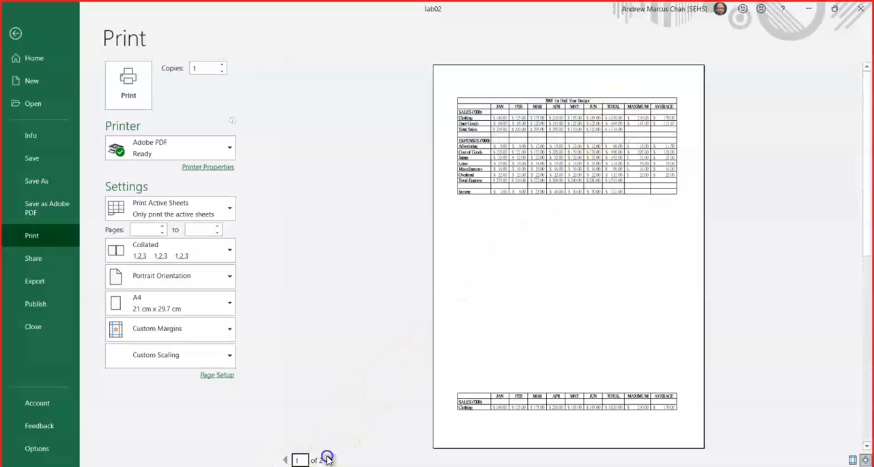
pyautogui.click(329, 460)
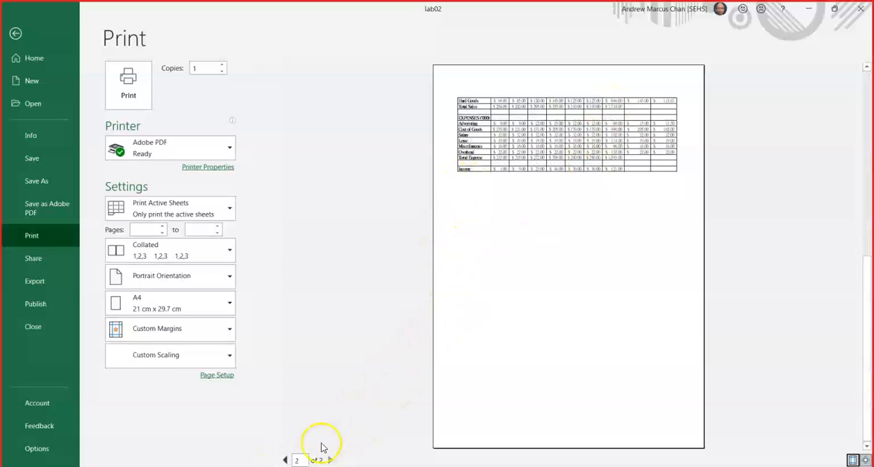
pyautogui.click(284, 460)
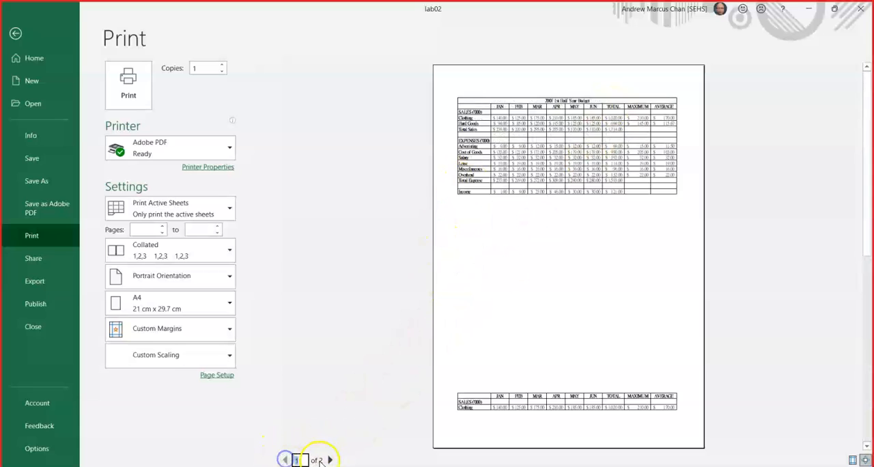
pyautogui.click(329, 460)
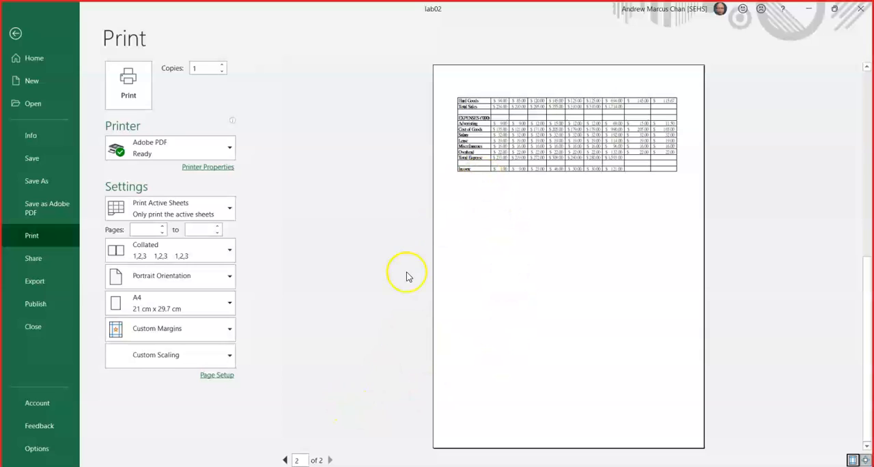
pyautogui.click(286, 461)
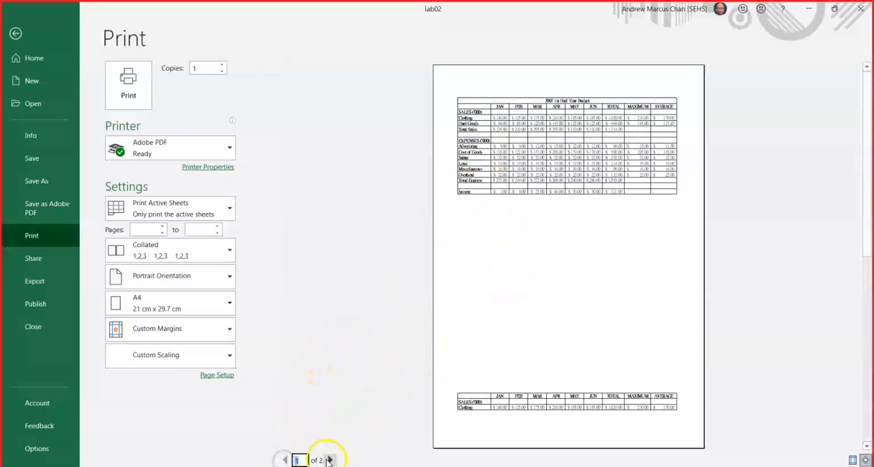
pyautogui.click(330, 461)
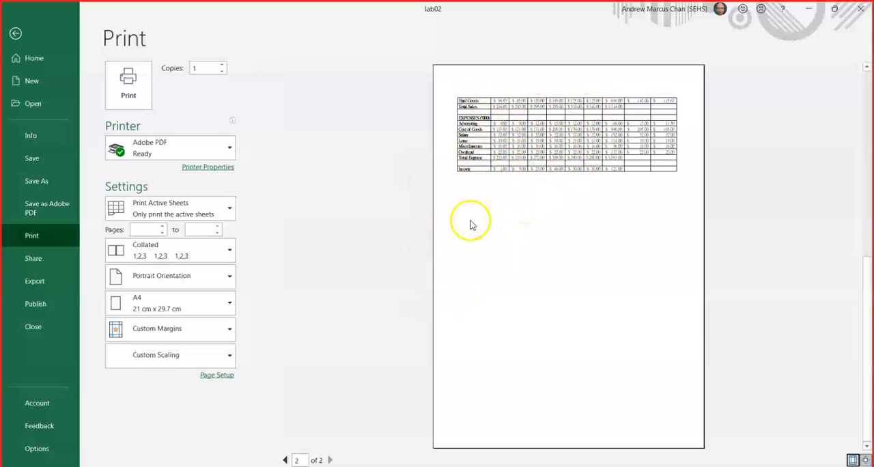
pyautogui.click(16, 34)
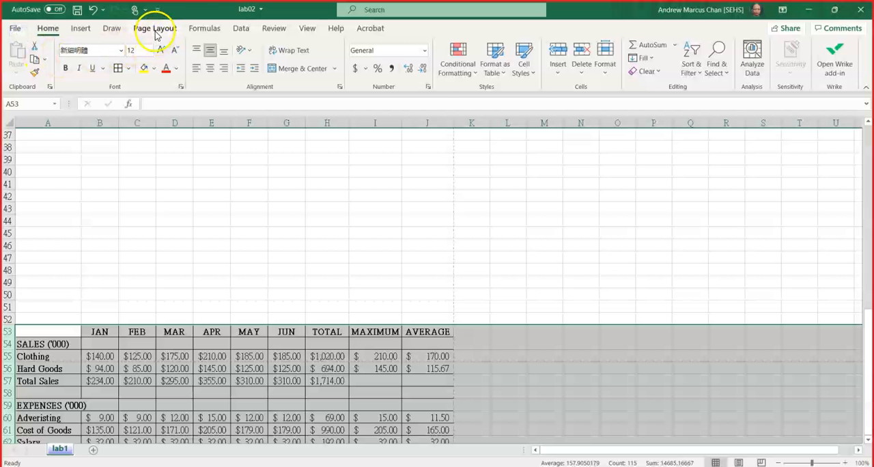
# Set the month heading row, $2:$2, as the print title row to repeat at the top of each page.
pyautogui.click(155, 31)
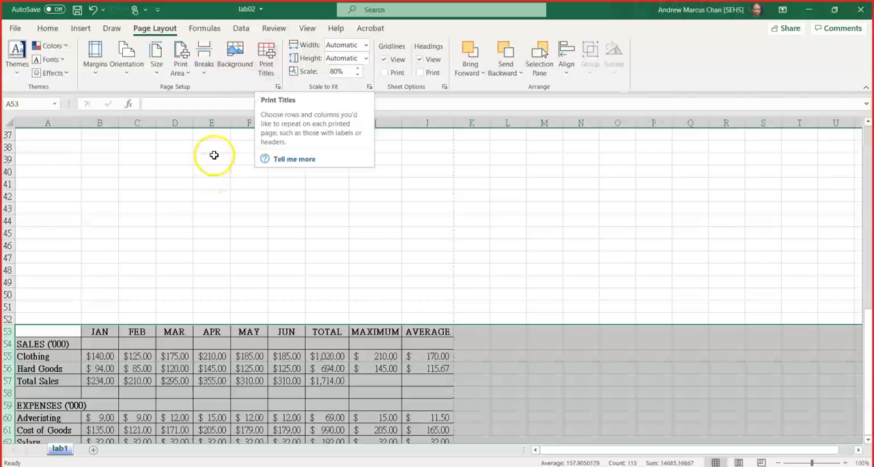
pyautogui.click(270, 76)
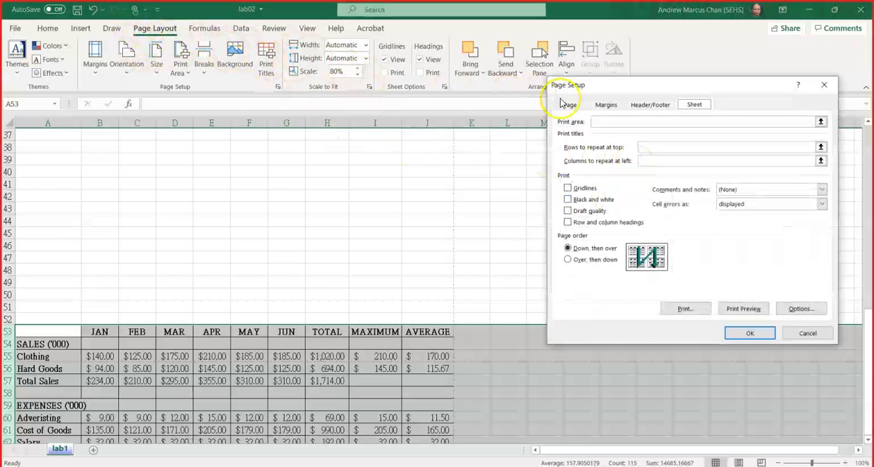
pyautogui.click(664, 146)
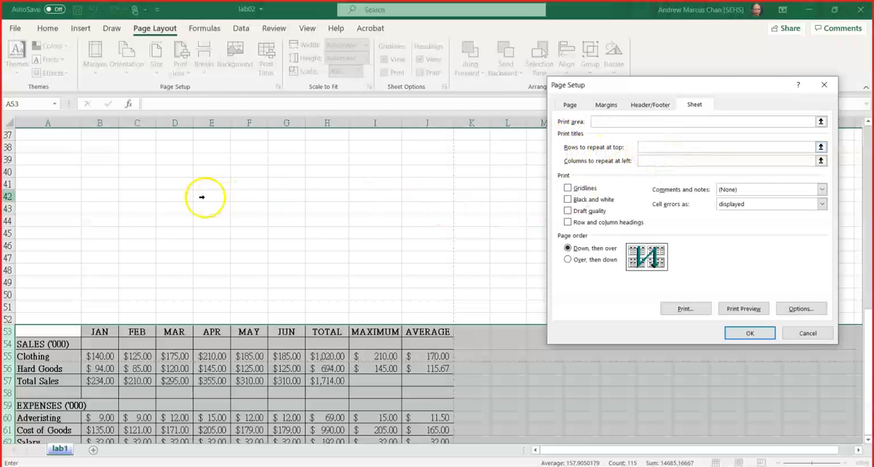
pyautogui.scroll(12, 100, 186)
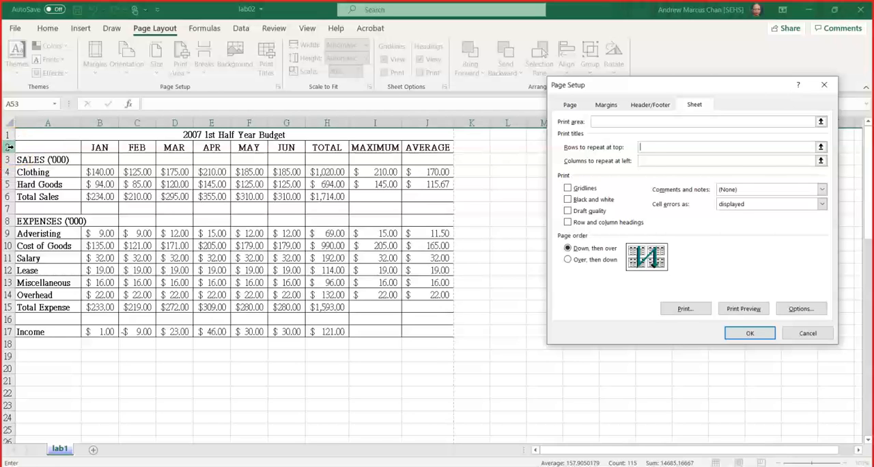
pyautogui.click(9, 147)
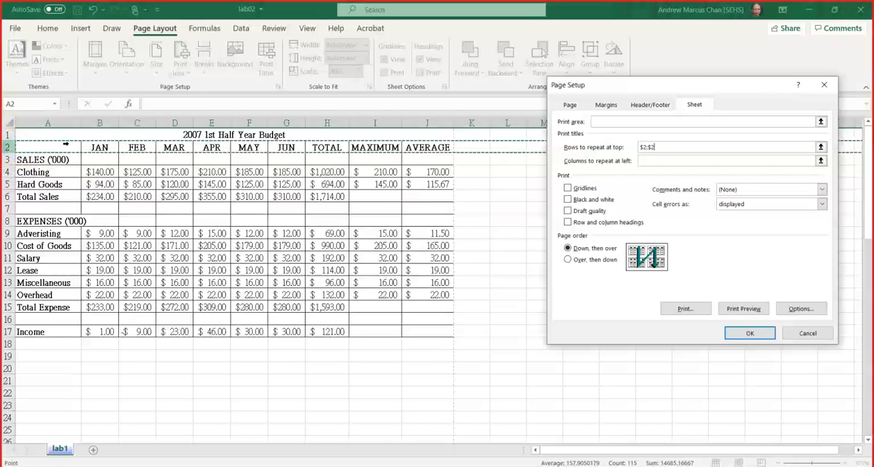
pyautogui.click(659, 146)
pyautogui.click(659, 146)
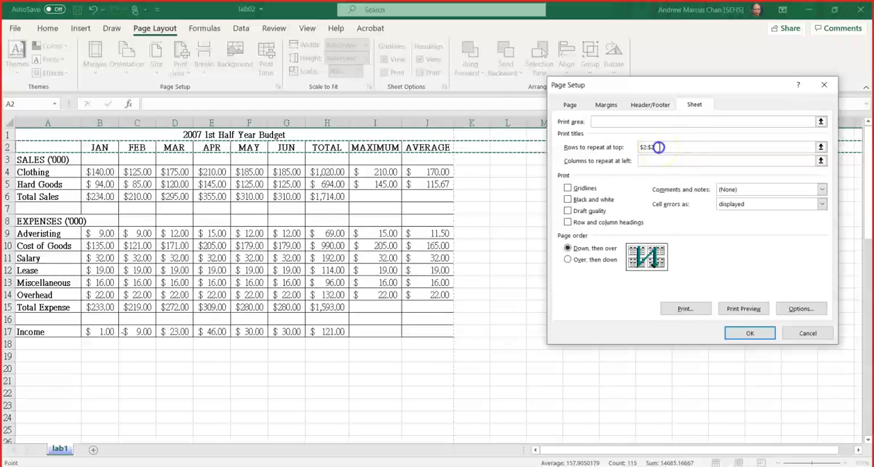
pyautogui.doubleClick(659, 147)
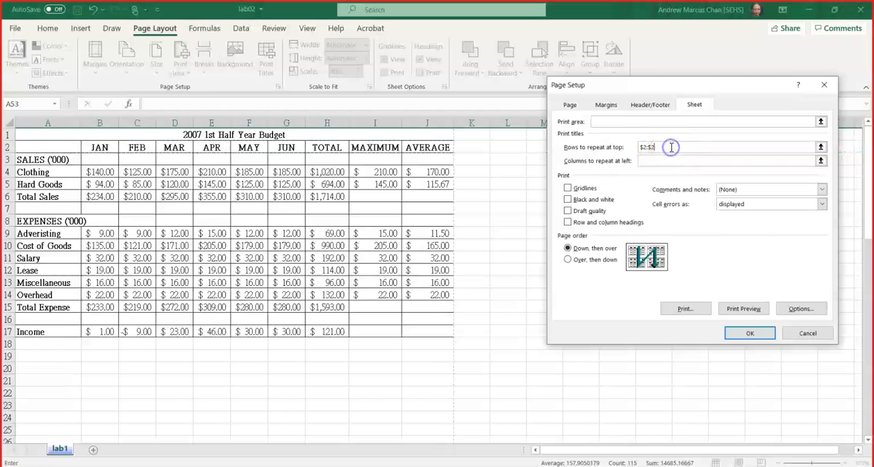
pyautogui.click(7, 146)
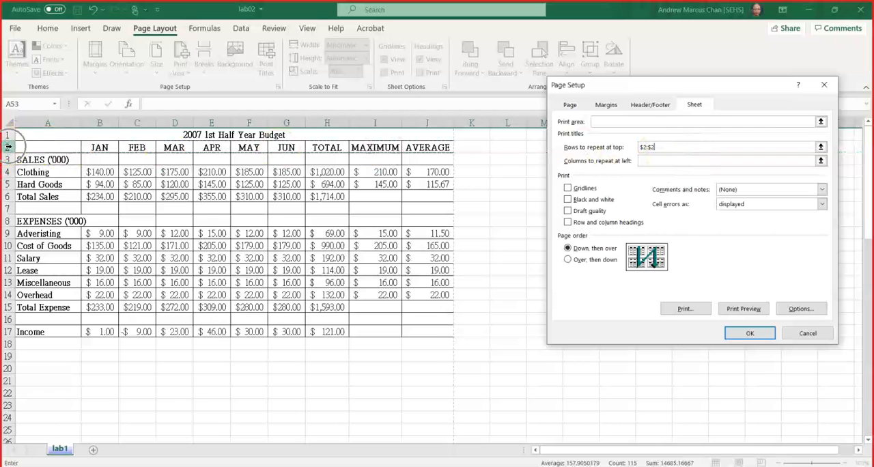
pyautogui.press('ctrl')
pyautogui.press('ctrl')
pyautogui.press('ctrl')
pyautogui.press('ctrl')
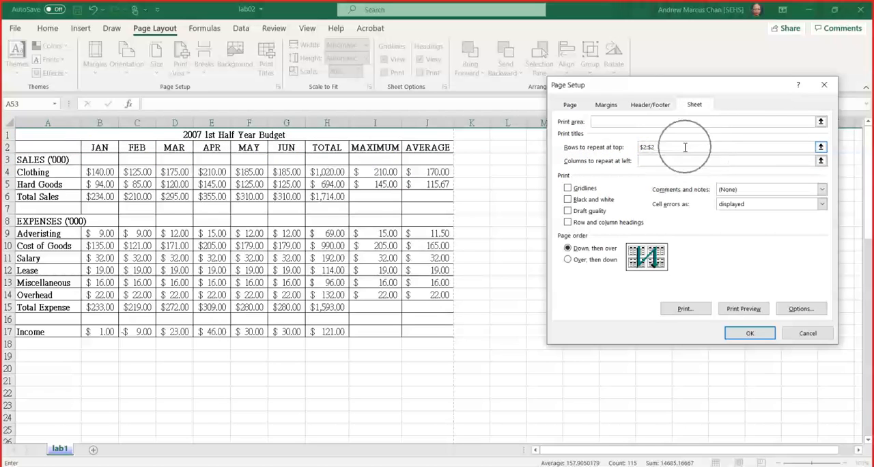
pyautogui.press('ctrl')
pyautogui.press('ctrl')
# Preview page 2 of the printout to check its heading row, and select February's Adveristing cell C9 in the worksheet.
pyautogui.click(737, 309)
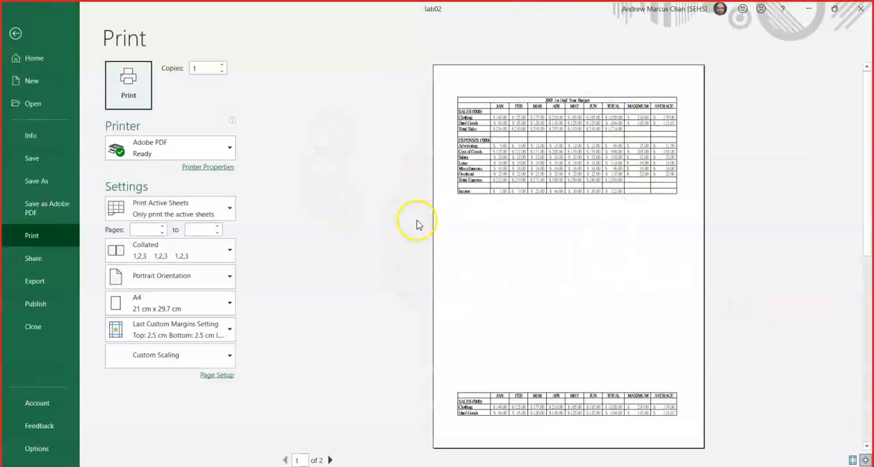
pyautogui.click(330, 460)
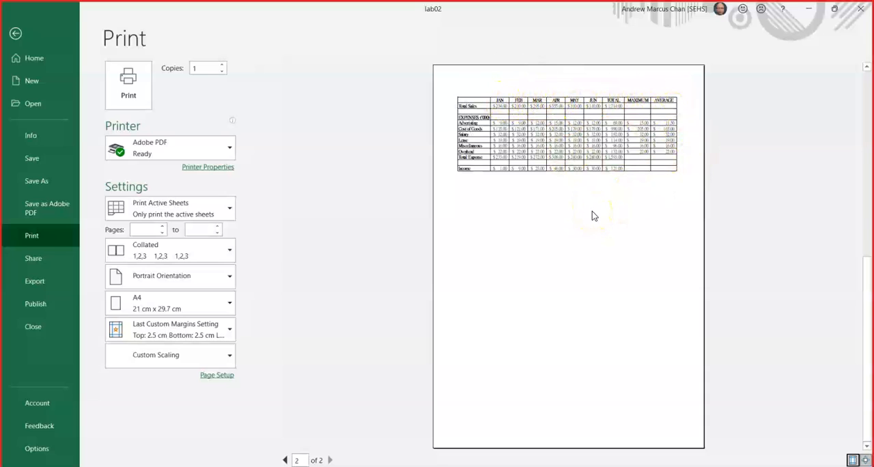
pyautogui.click(534, 124)
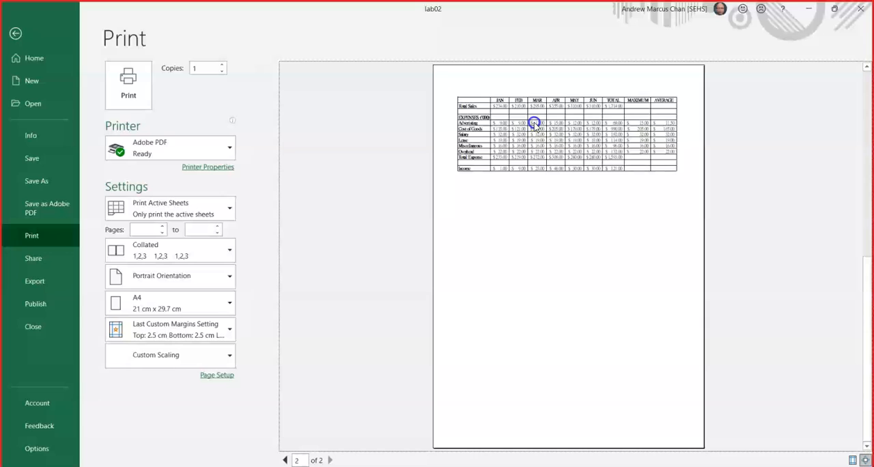
pyautogui.click(15, 34)
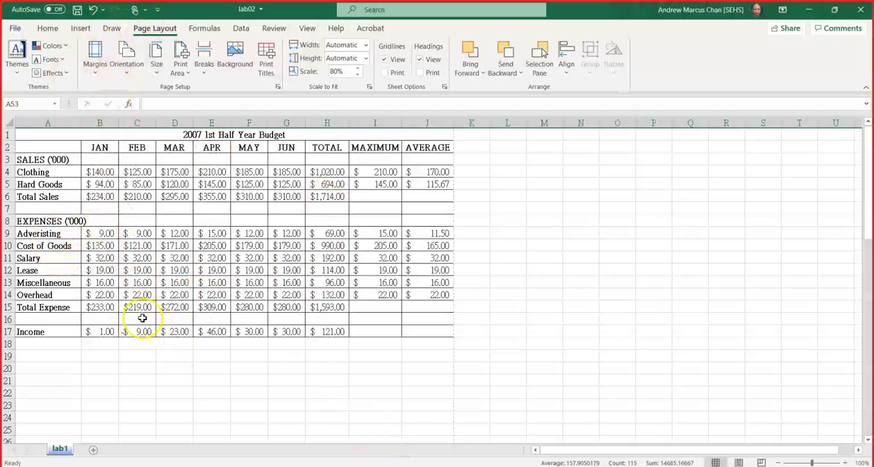
pyautogui.click(38, 234)
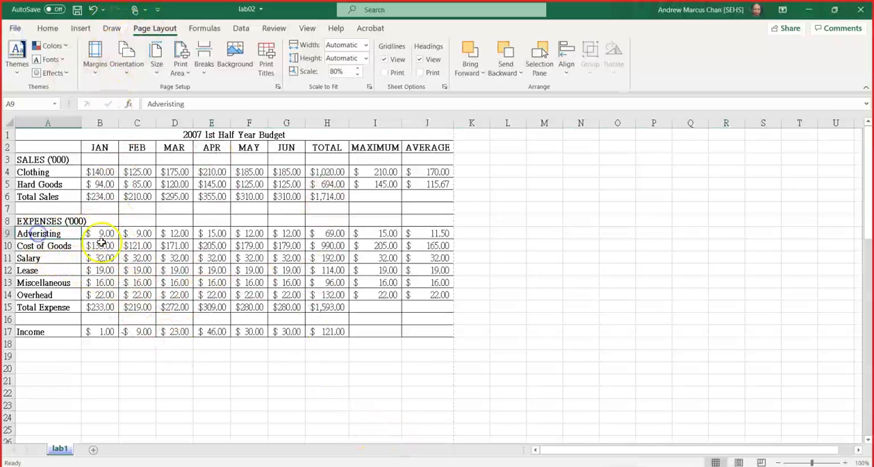
pyautogui.click(134, 233)
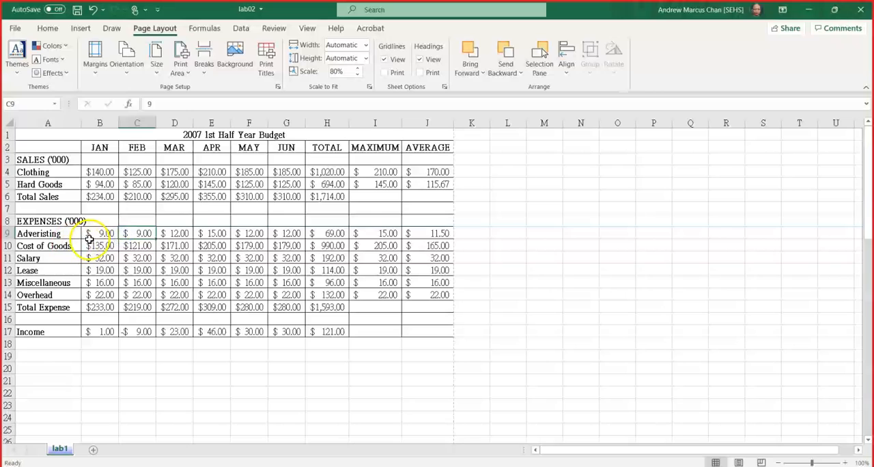
# Copy the Adveristing and Cost of Goods labels with their January and February values, A9:C10, and select cell L2 as the destination.
pyautogui.moveTo(43, 234); pyautogui.dragTo(135, 245)
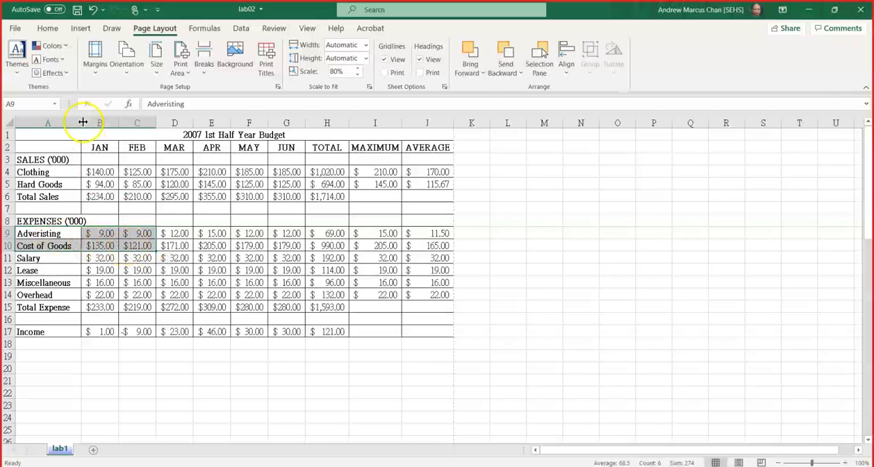
pyautogui.click(47, 31)
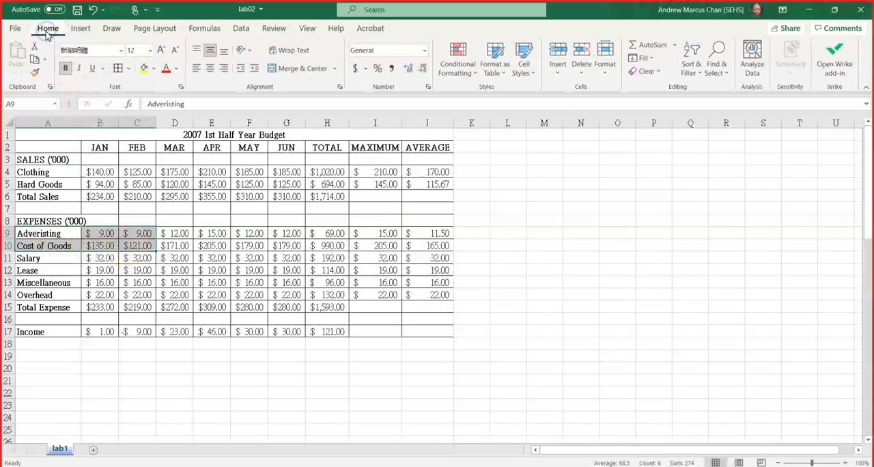
pyautogui.click(37, 63)
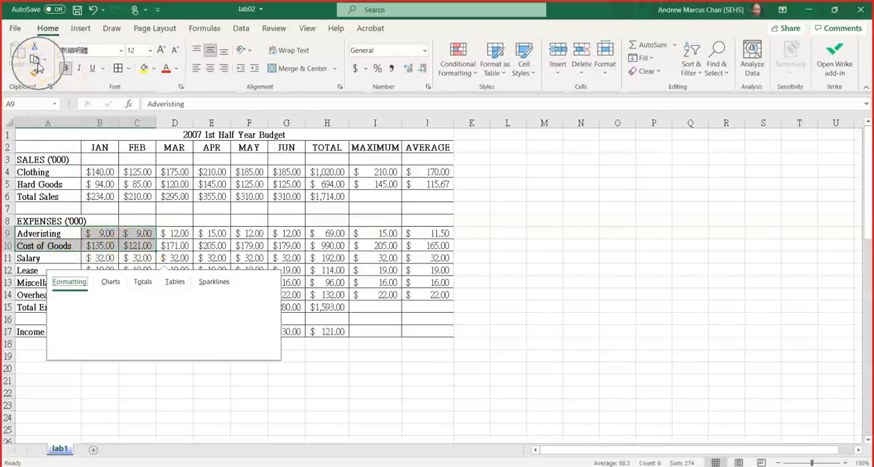
pyautogui.click(39, 65)
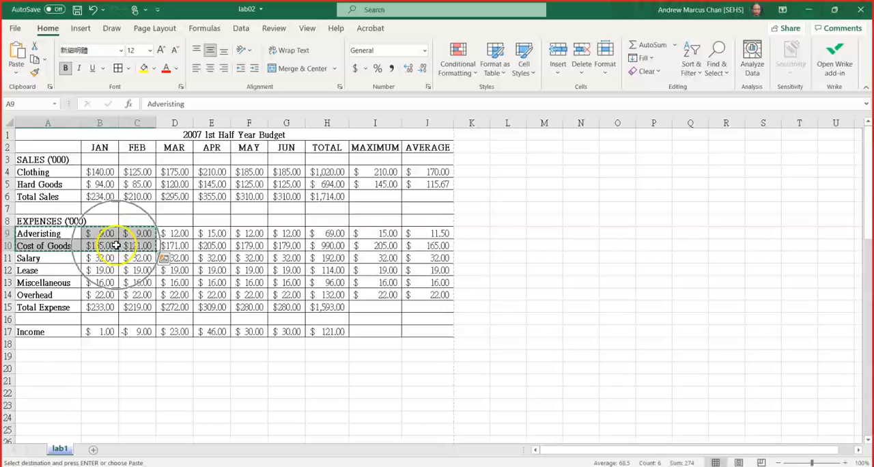
pyautogui.click(508, 145)
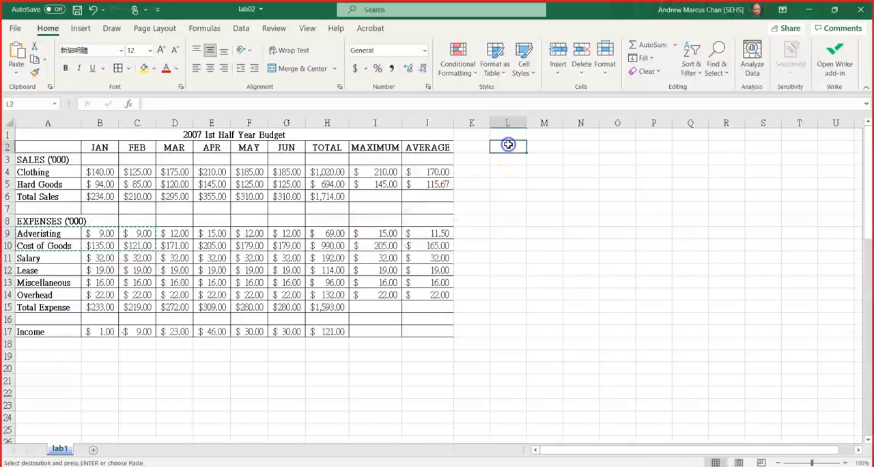
pyautogui.click(516, 154)
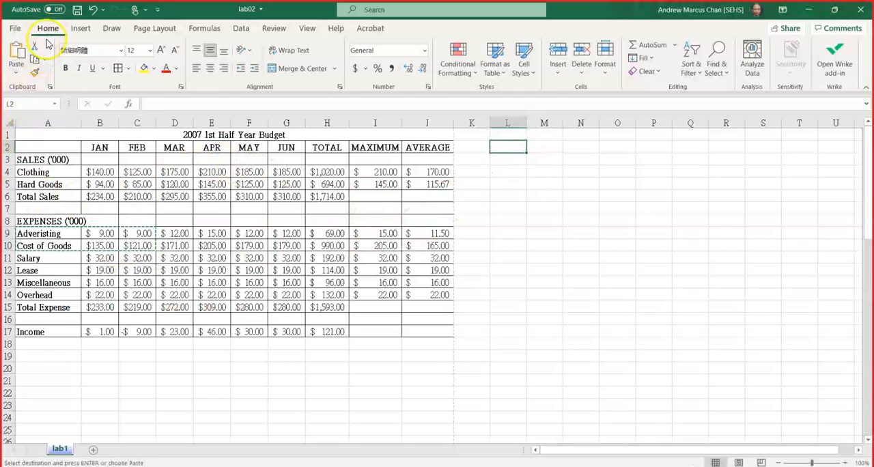
# Paste the copied cells at L2 using Paste Special with All and Transpose, so rows and columns are swapped.
pyautogui.click(18, 76)
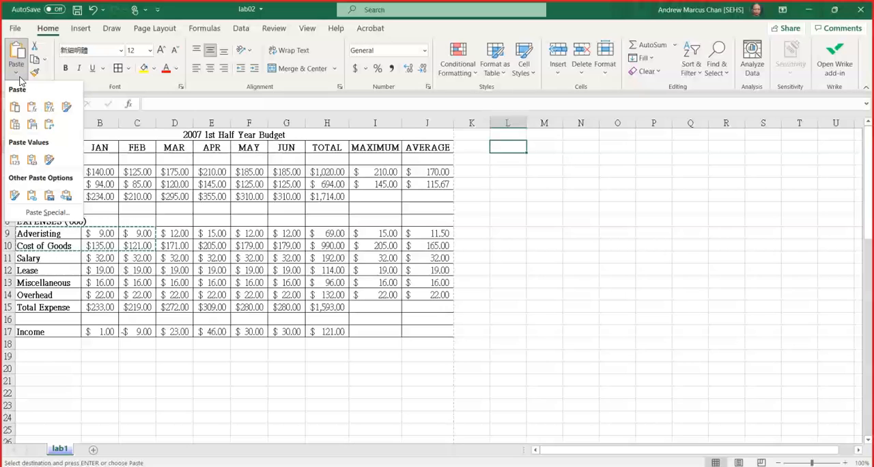
pyautogui.click(58, 218)
pyautogui.moveTo(647, 139); pyautogui.dragTo(682, 47)
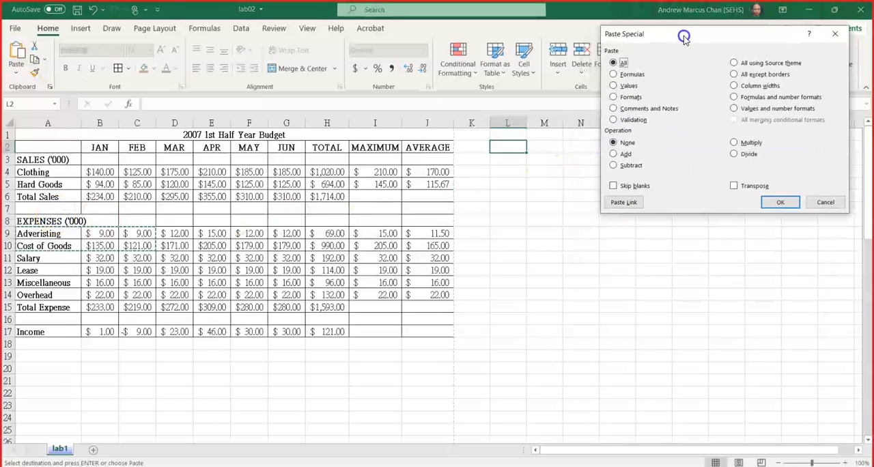
pyautogui.click(735, 186)
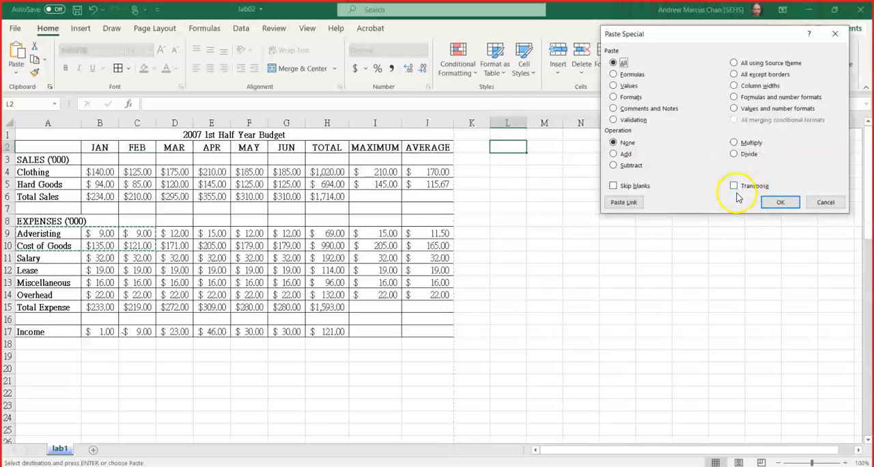
pyautogui.click(734, 186)
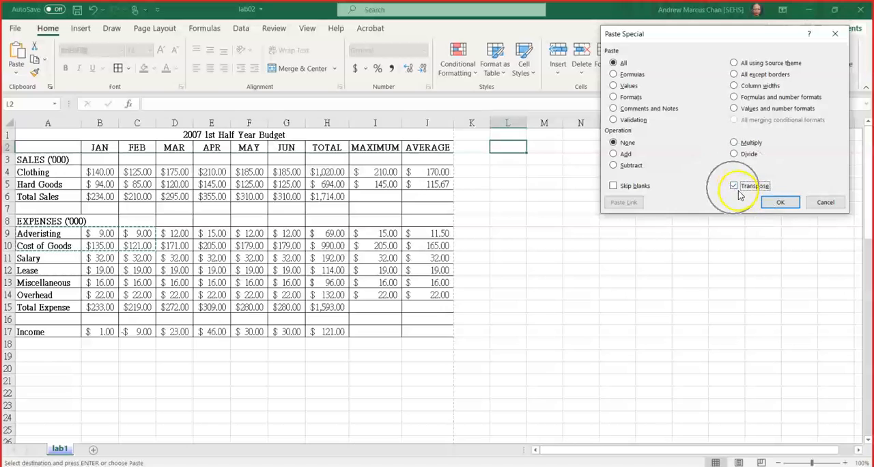
pyautogui.click(780, 202)
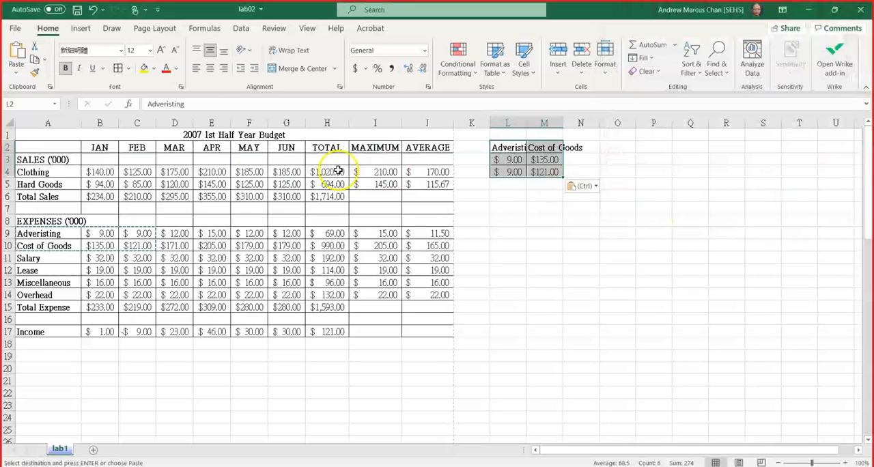
# Save the lab02 workbook and select April's Adveristing cell E9.
pyautogui.press('ctrl')
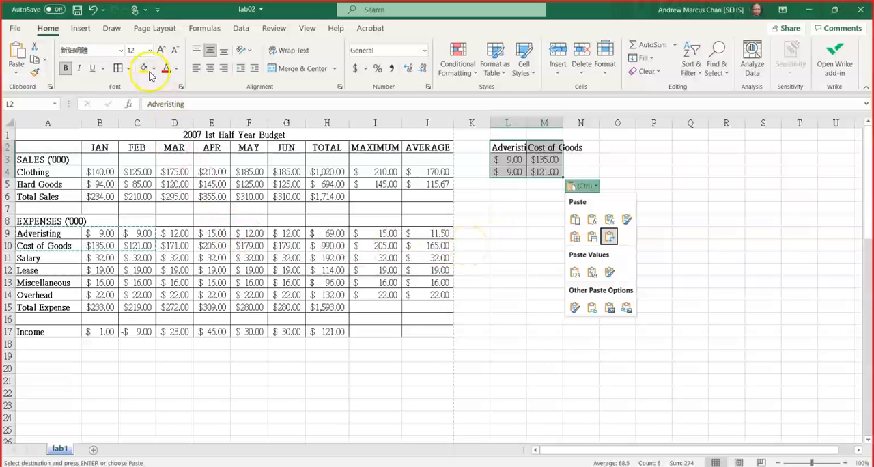
pyautogui.click(77, 9)
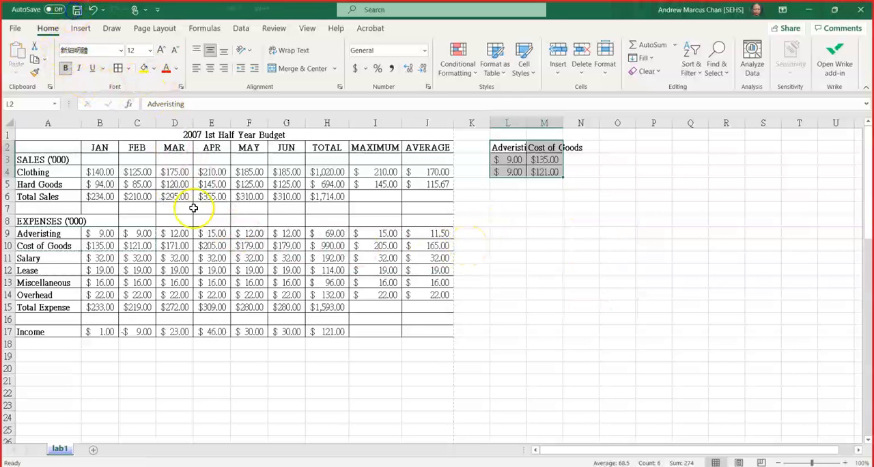
pyautogui.click(209, 234)
# Switch to the PowerPoint presentation and present slide 5, Excel Exercise 4, full screen as a duplicated slide show.
pyautogui.hotkey('alt', 'Tab')
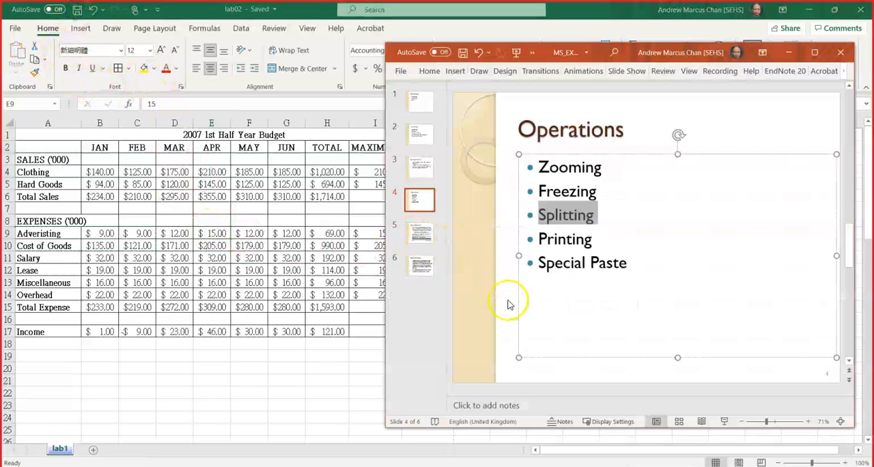
pyautogui.click(421, 232)
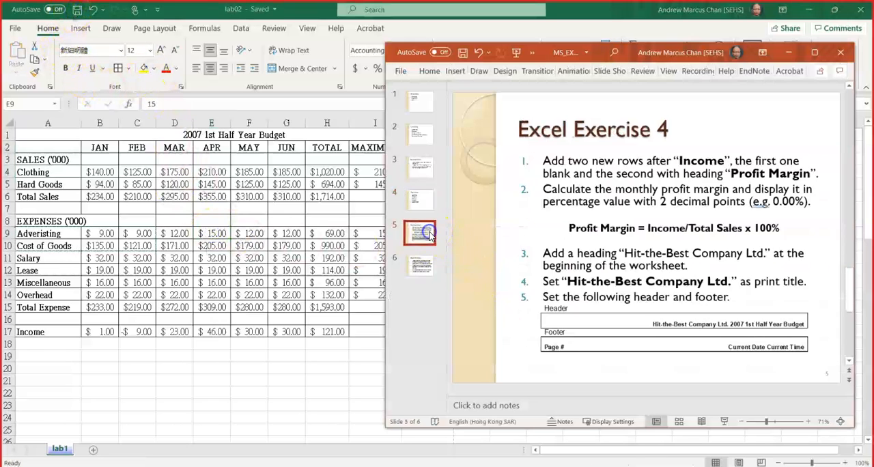
pyautogui.click(724, 421)
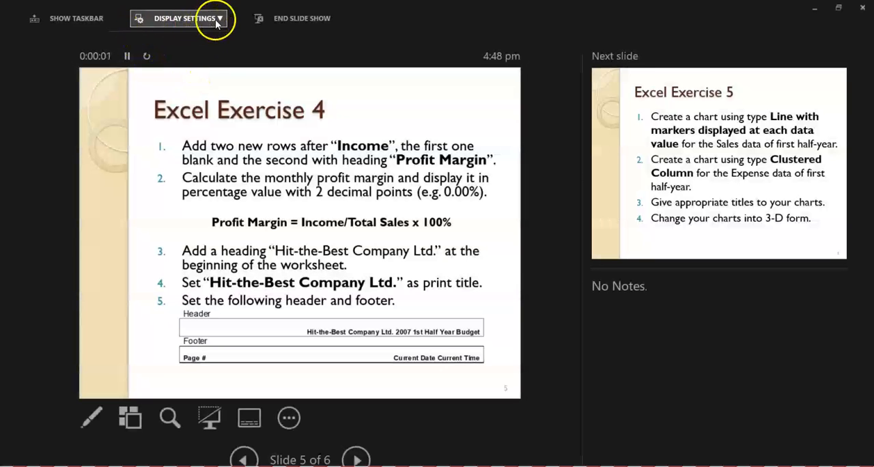
pyautogui.click(217, 23)
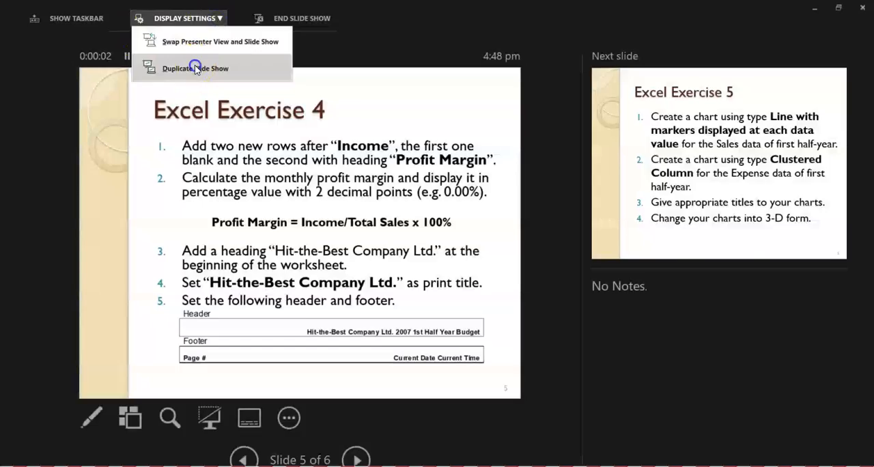
pyautogui.click(182, 120)
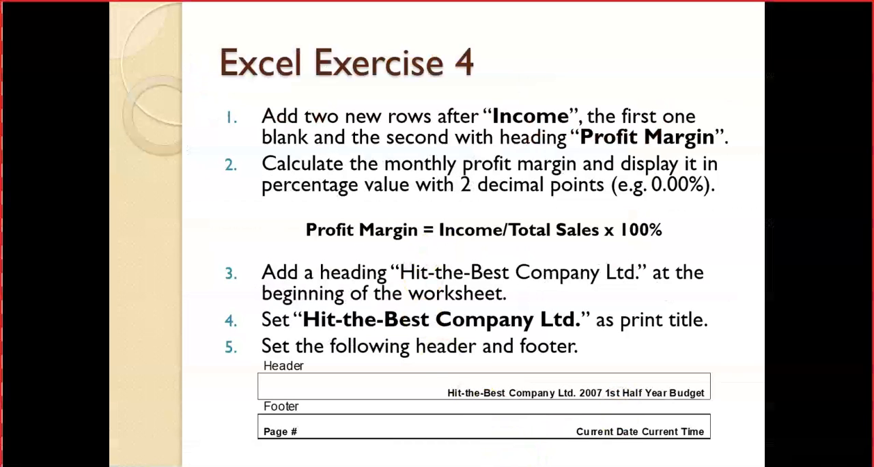
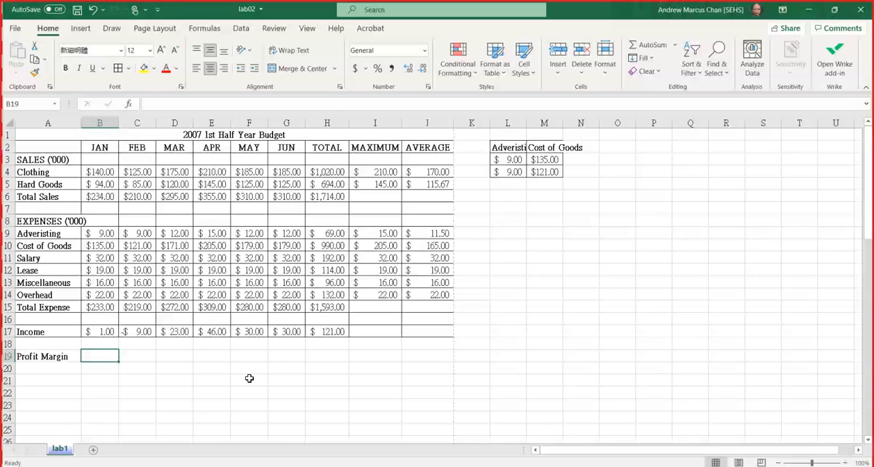
# Enter the formula =b17/b6 in B19 to calculate January's profit margin from income and total sales.
pyautogui.write('=')
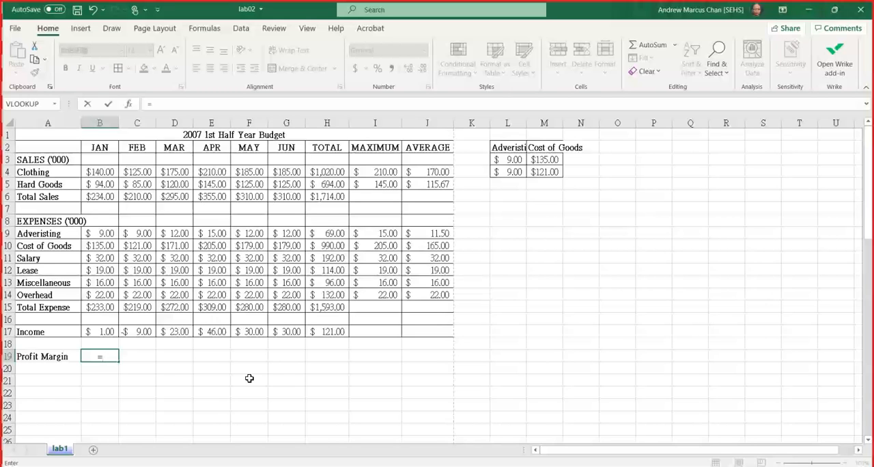
pyautogui.write('b1')
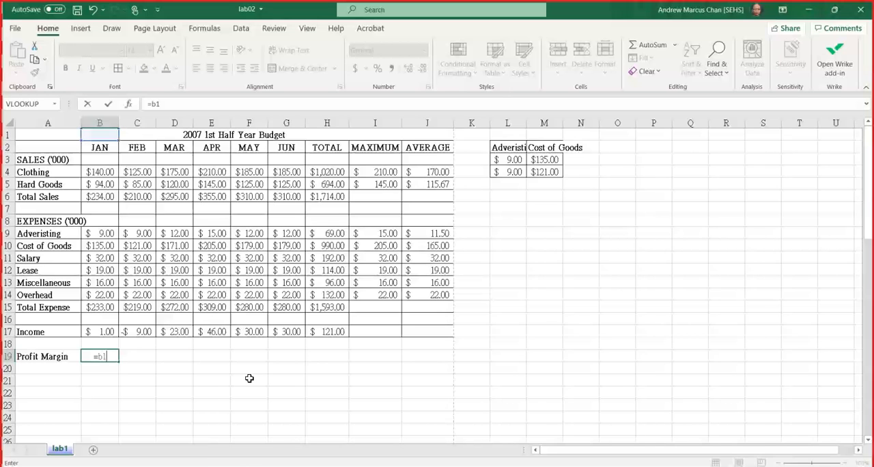
pyautogui.write('7/')
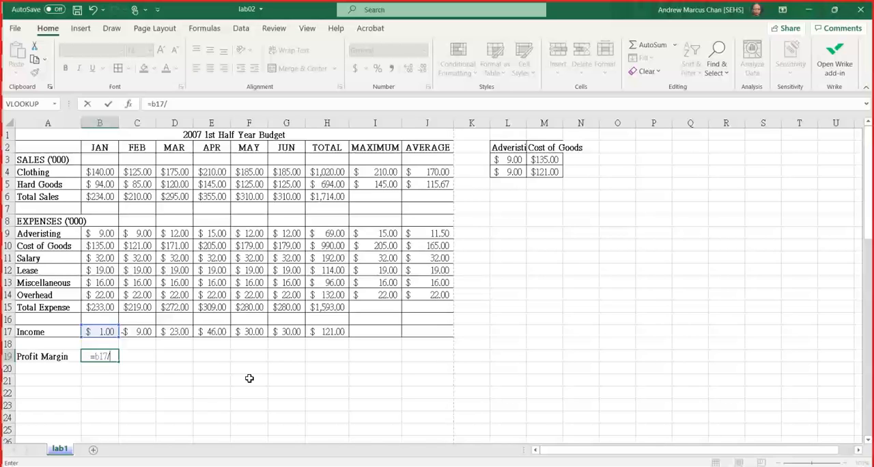
pyautogui.write('b6')
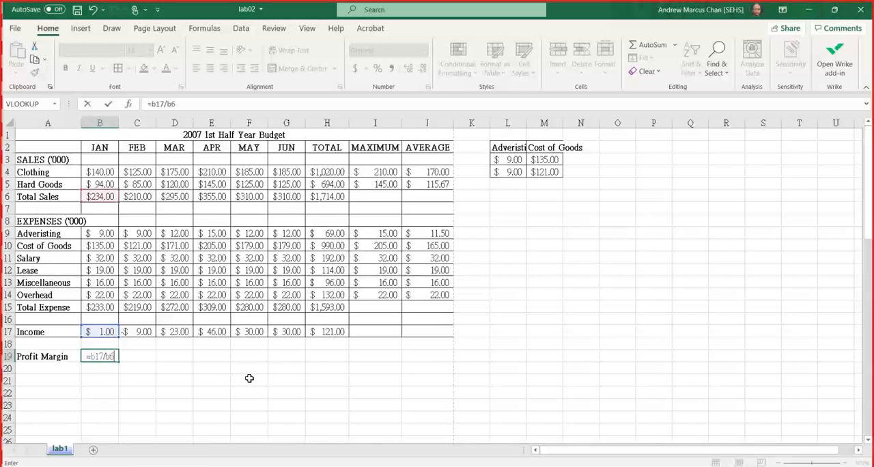
pyautogui.press('Return')
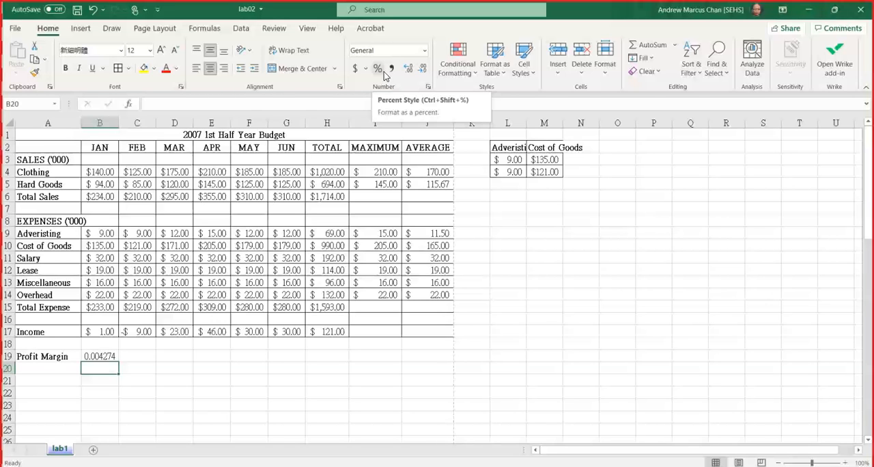
# Format January's profit margin in B19 as a percentage with two decimal places and fill it across through H19.
pyautogui.press('Up')
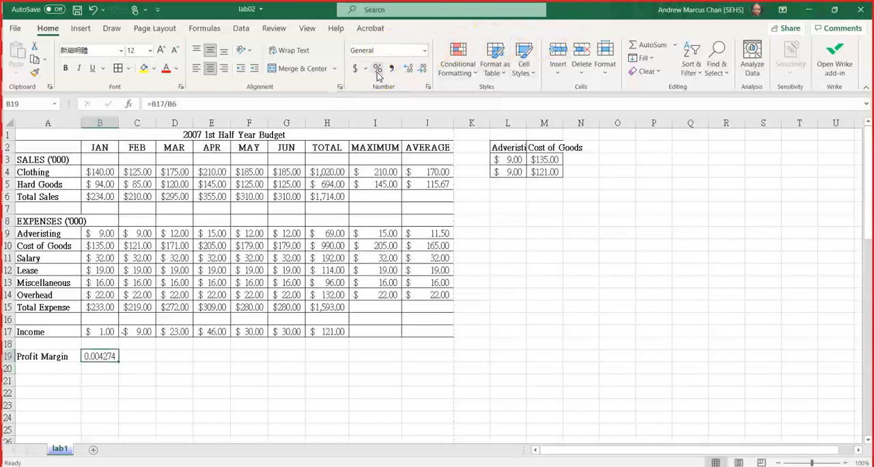
pyautogui.click(377, 70)
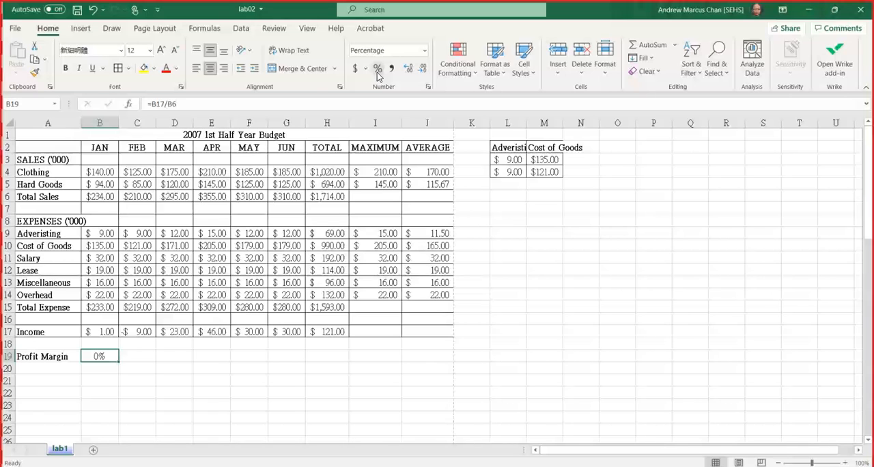
pyautogui.click(413, 72)
pyautogui.click(412, 72)
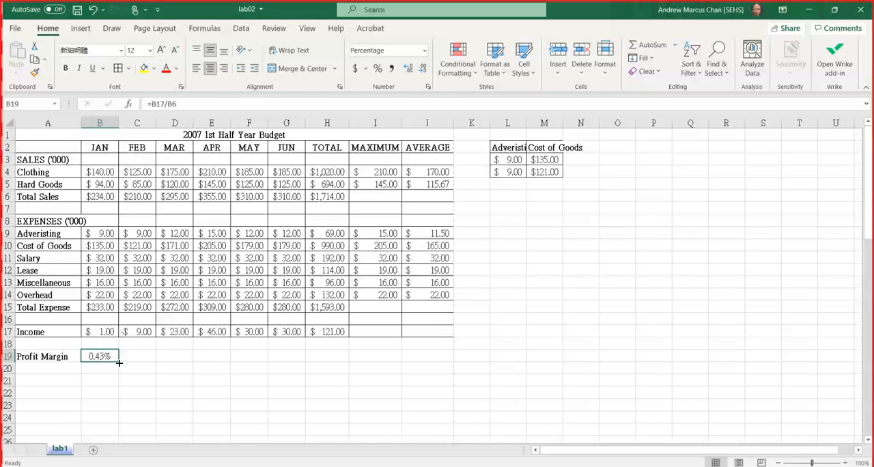
pyautogui.moveTo(119, 363); pyautogui.dragTo(335, 363)
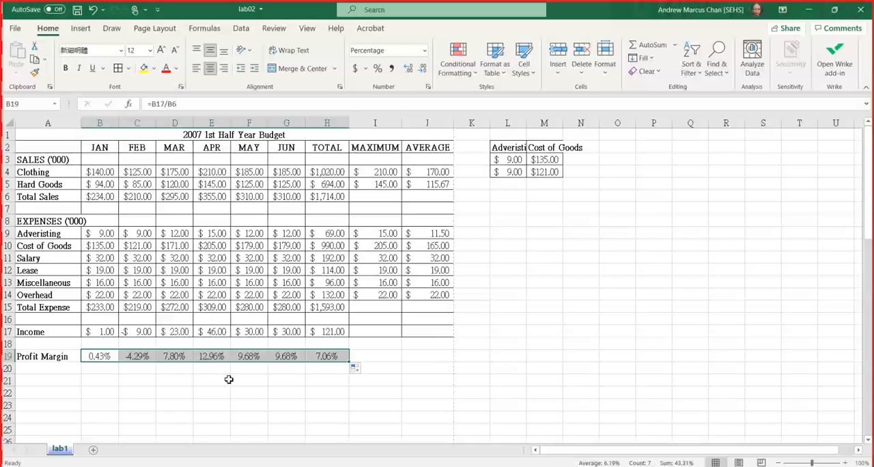
pyautogui.click(112, 339)
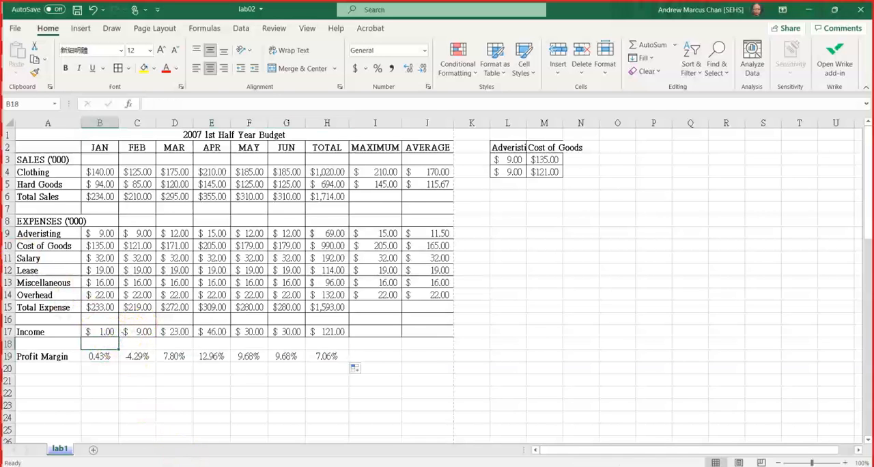
# Switch to the PowerPoint slide show, draw a line below the profit margin formula, circle "print title" and bracket the header and footer task.
pyautogui.hotkey('alt', 'Tab')
pyautogui.moveTo(754, 258); pyautogui.dragTo(118, 260)
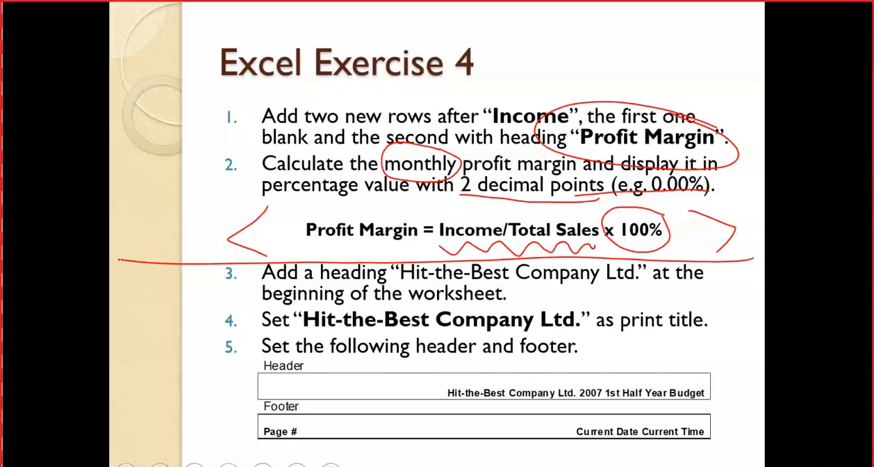
pyautogui.moveTo(693, 301)
pyautogui.mouseDown()
pyautogui.moveTo(601, 319)
pyautogui.moveTo(676, 294)
pyautogui.moveTo(657, 298)
pyautogui.mouseUp()
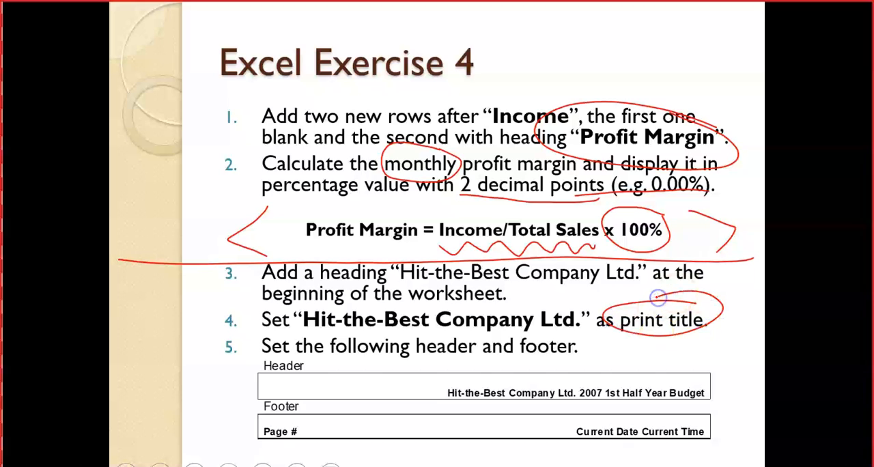
pyautogui.moveTo(226, 335); pyautogui.dragTo(210, 437)
pyautogui.moveTo(702, 358)
pyautogui.mouseDown()
pyautogui.moveTo(730, 424)
pyautogui.moveTo(714, 446)
pyautogui.moveTo(698, 449)
pyautogui.mouseUp()
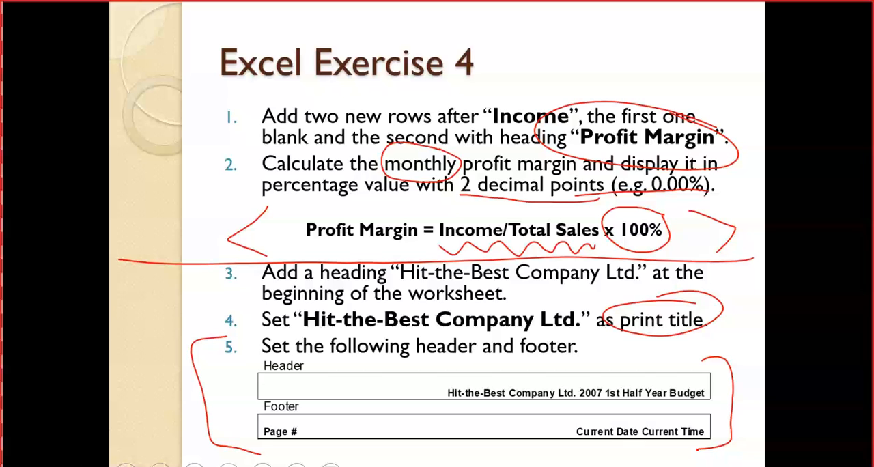
# Switch back to the lab02 workbook in Excel and insert an entire row above the 2007 1st Half Year Budget title.
pyautogui.hotkey('alt', 'Tab')
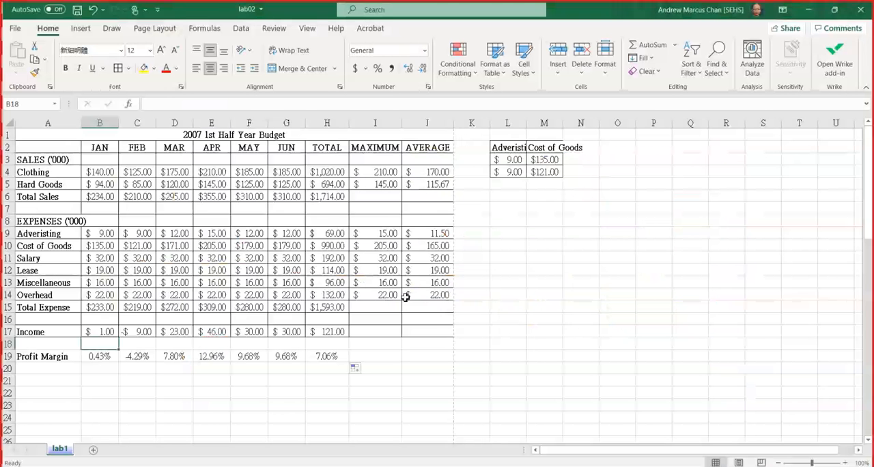
pyautogui.click(33, 138)
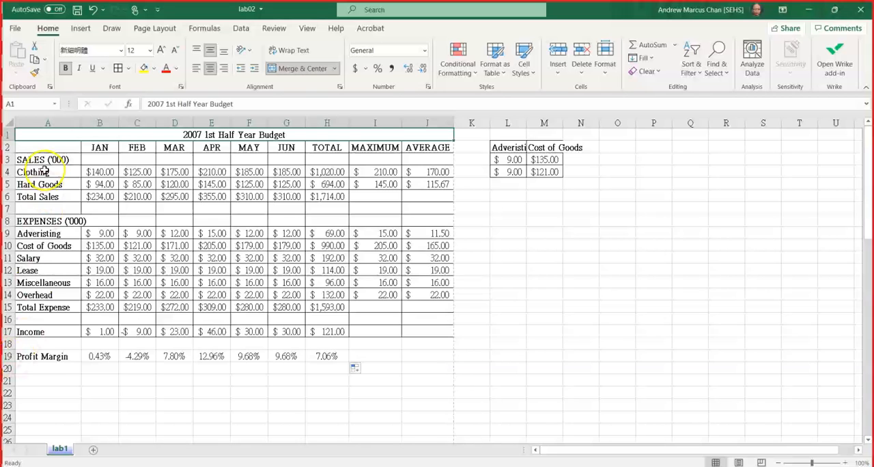
pyautogui.rightClick(49, 138)
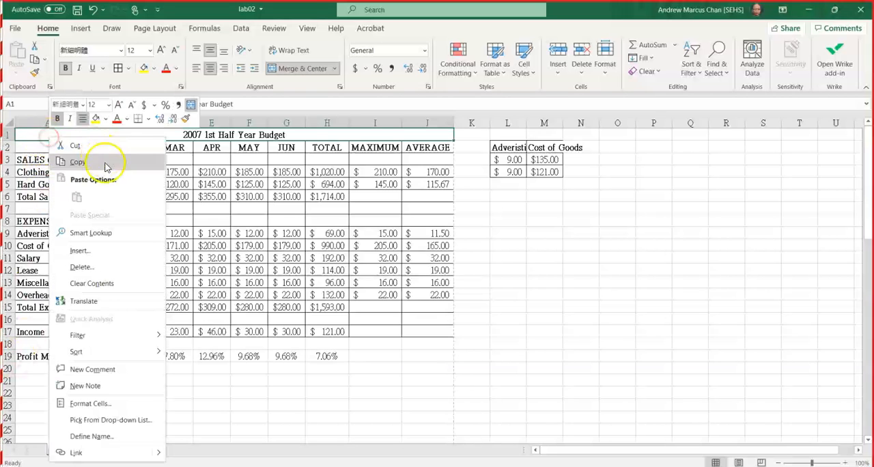
pyautogui.click(97, 251)
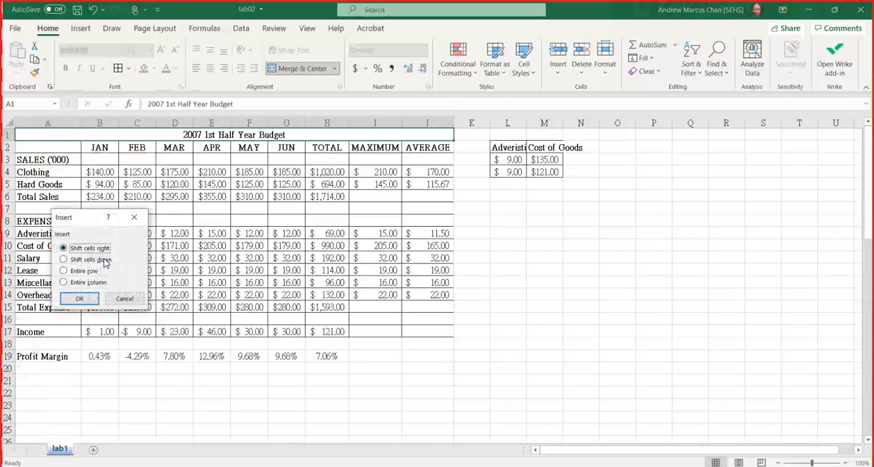
pyautogui.click(83, 272)
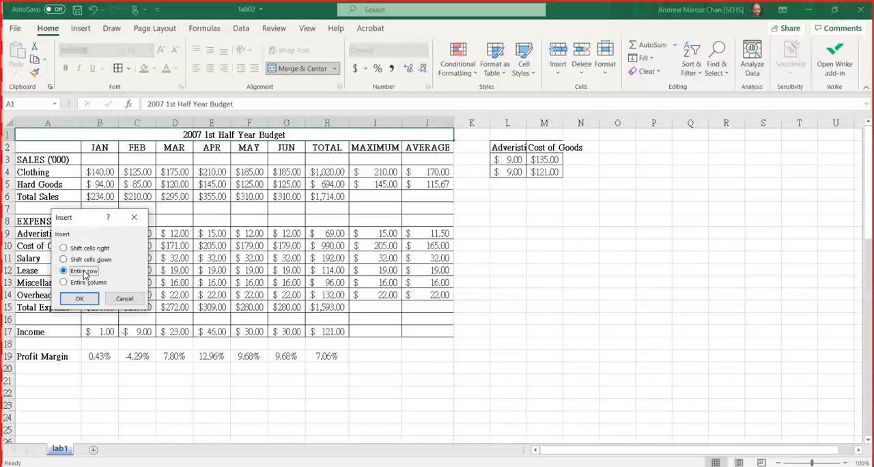
pyautogui.click(69, 299)
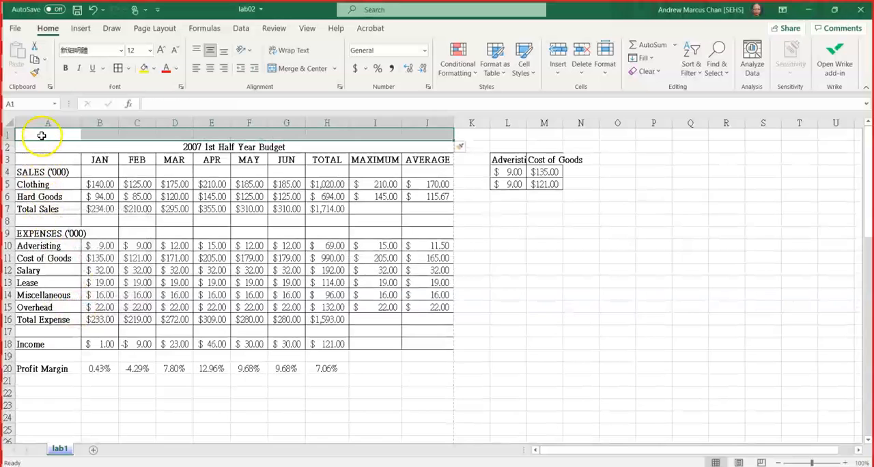
# Enter the heading "Hit-the-Best Company Ltd." in cell A1 of the new row.
pyautogui.click(41, 135)
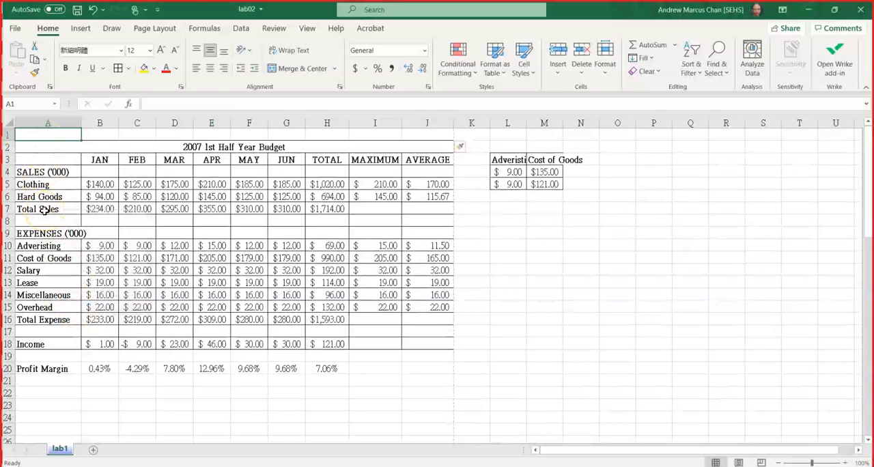
pyautogui.write('Hit-')
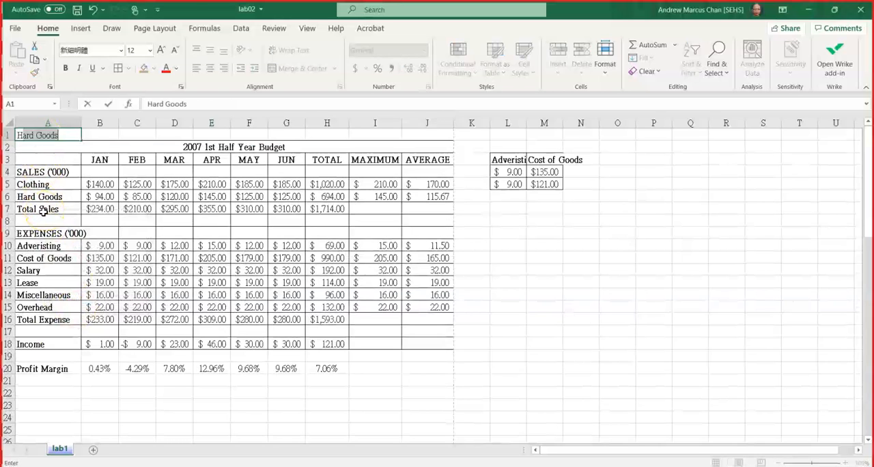
pyautogui.write('th')
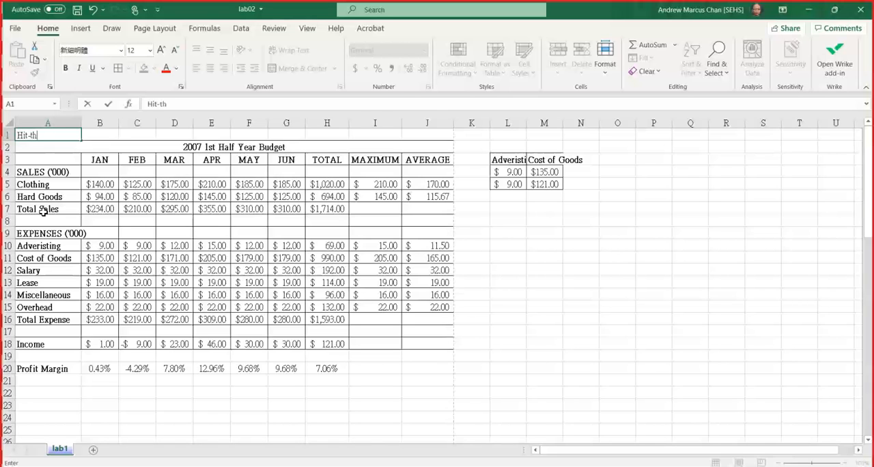
pyautogui.write('e-Best Comp')
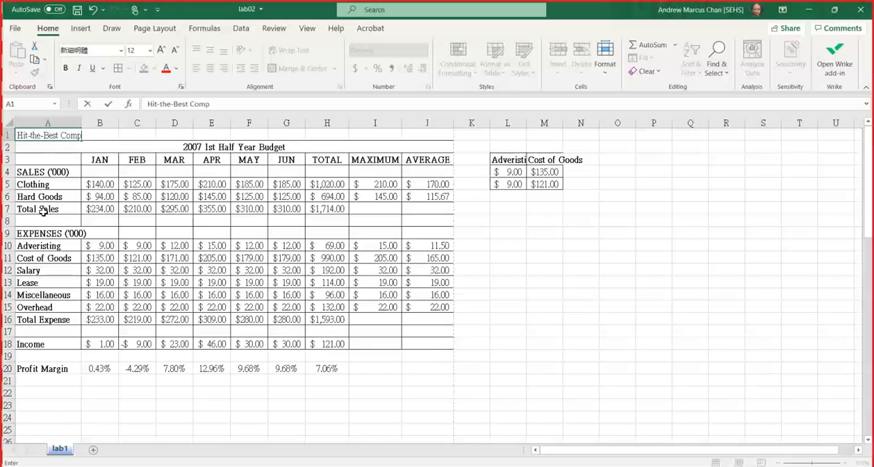
pyautogui.write('any Ltd.')
pyautogui.press('Return')
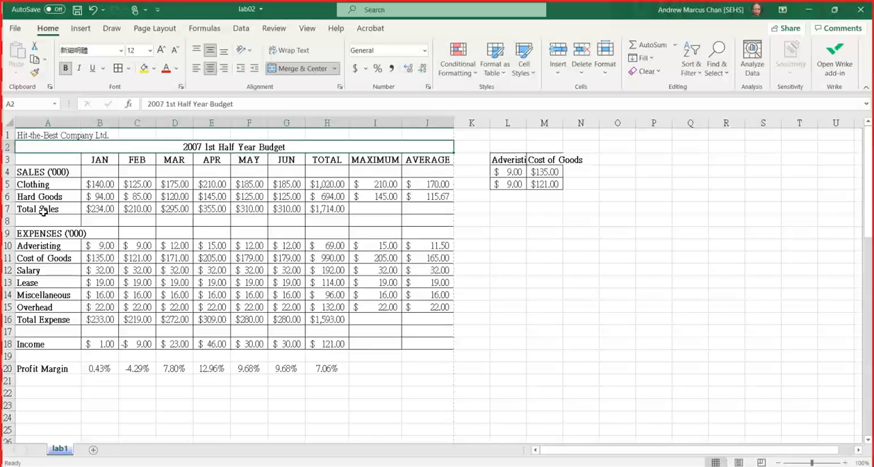
# Set the print titles to repeat row $1:$1, the company heading, at the top of every printed page.
pyautogui.press('Up')
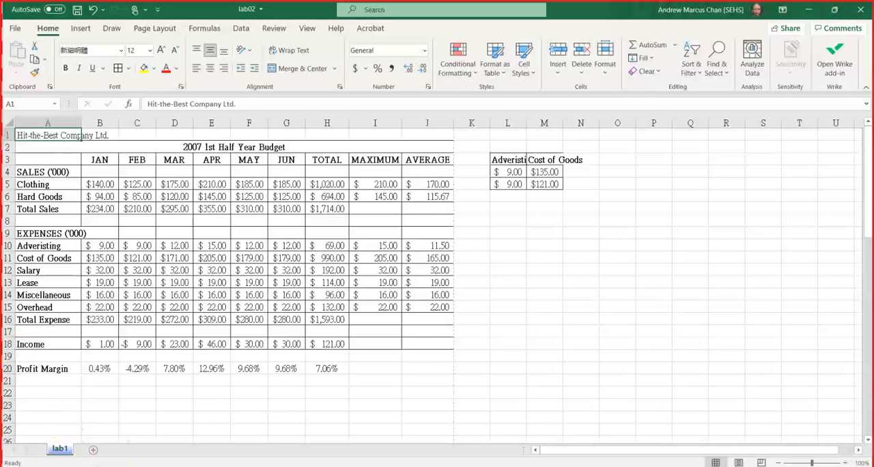
pyautogui.click(154, 28)
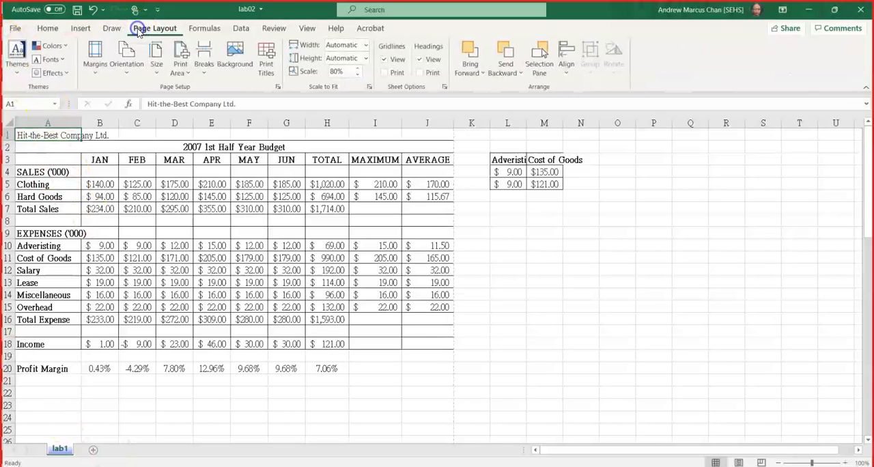
pyautogui.click(265, 56)
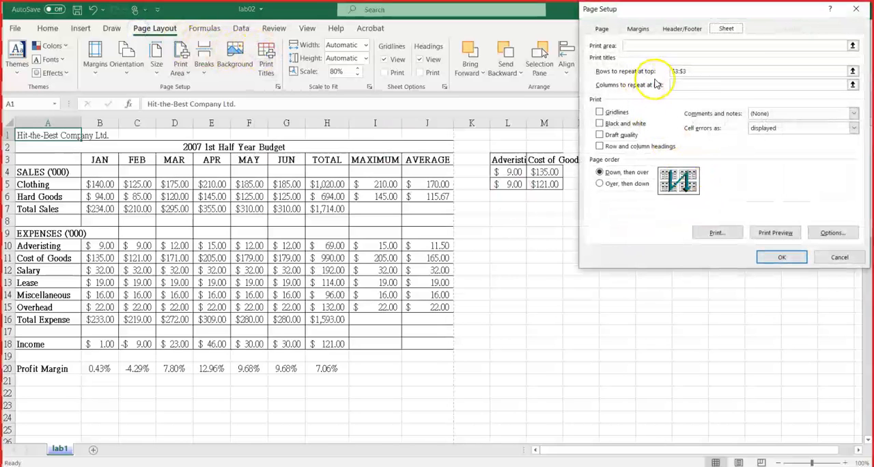
pyautogui.moveTo(686, 72); pyautogui.dragTo(661, 72)
pyautogui.press('Delete')
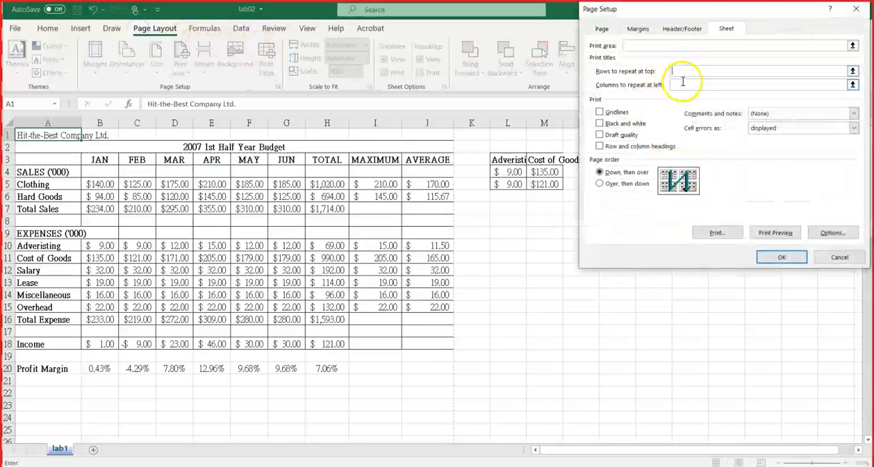
pyautogui.click(678, 70)
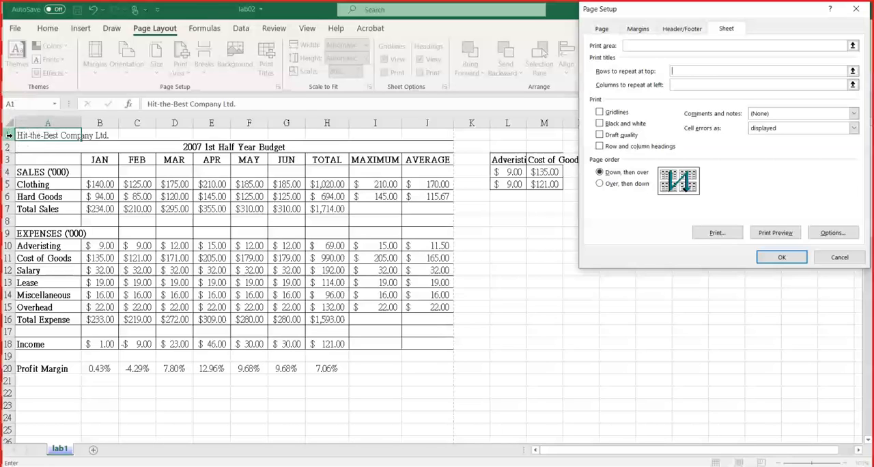
pyautogui.click(9, 135)
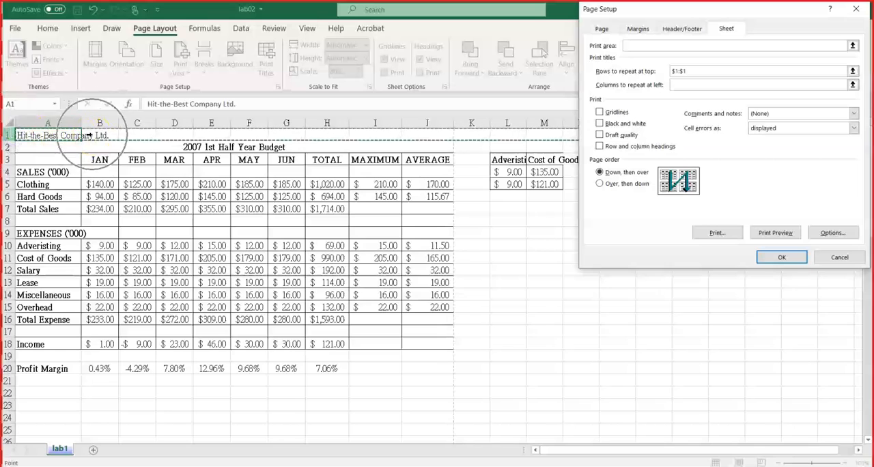
pyautogui.doubleClick(678, 71)
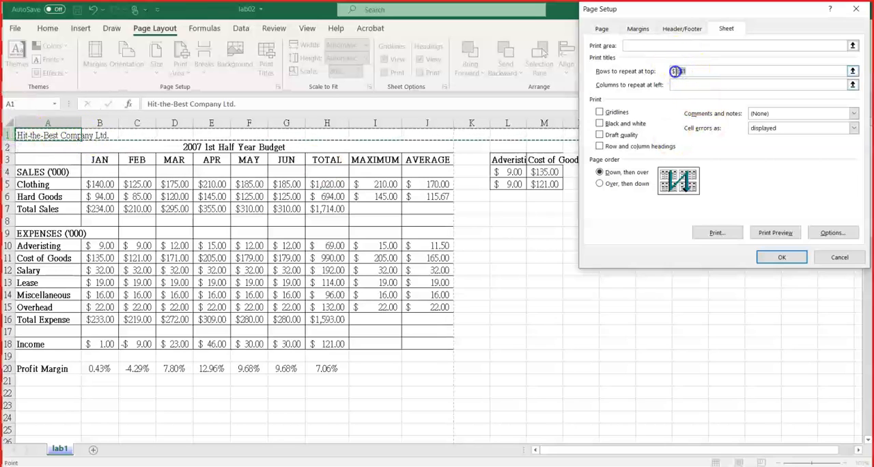
pyautogui.click(772, 260)
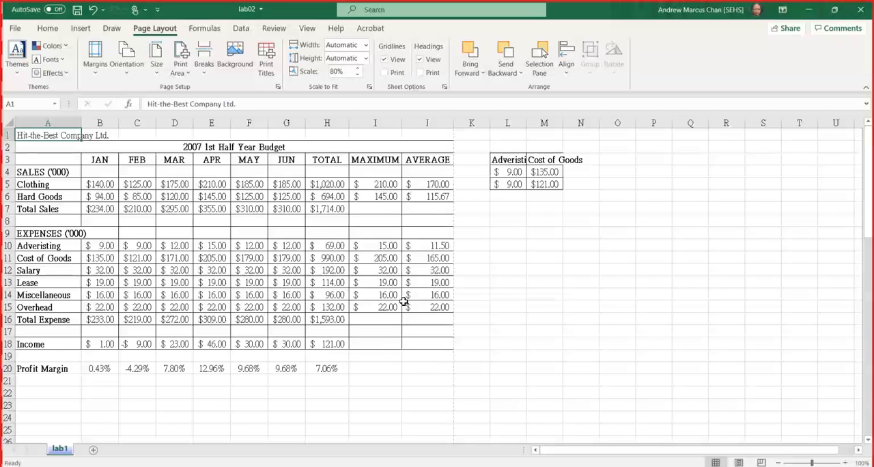
# Switch to the PowerPoint slide show and bracket the header and footer task again on both sides.
pyautogui.hotkey('alt', 'Tab')
pyautogui.moveTo(232, 335)
pyautogui.mouseDown()
pyautogui.moveTo(190, 347)
pyautogui.moveTo(242, 456)
pyautogui.moveTo(195, 381)
pyautogui.moveTo(230, 458)
pyautogui.mouseUp()
pyautogui.moveTo(706, 349)
pyautogui.mouseDown()
pyautogui.moveTo(725, 461)
pyautogui.moveTo(738, 442)
pyautogui.moveTo(741, 466)
pyautogui.mouseUp()
# Switch back to Excel and open the header and footer settings in Page Setup.
pyautogui.hotkey('alt', 'Tab')
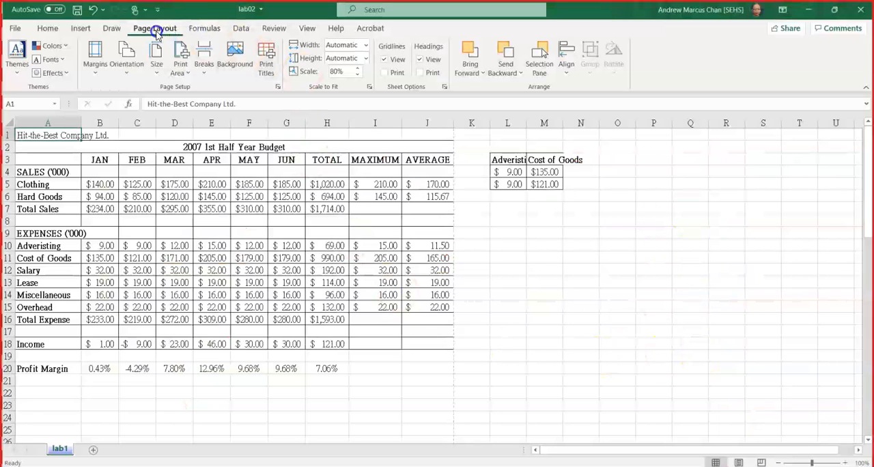
pyautogui.click(276, 87)
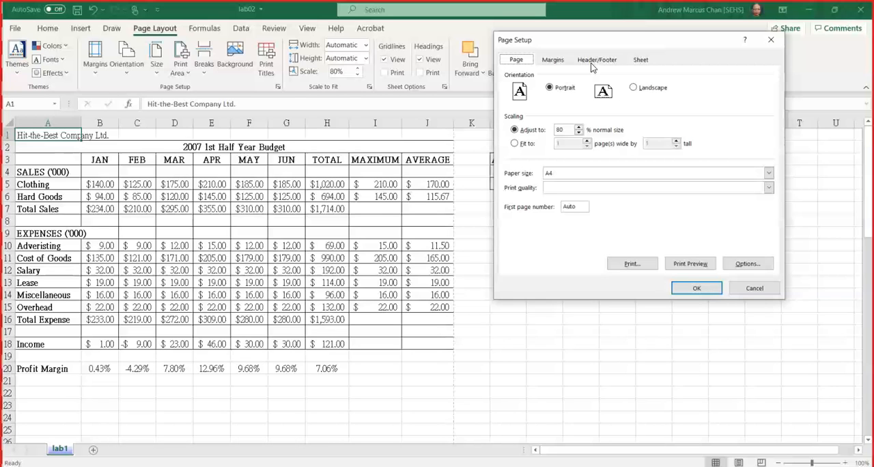
pyautogui.click(594, 60)
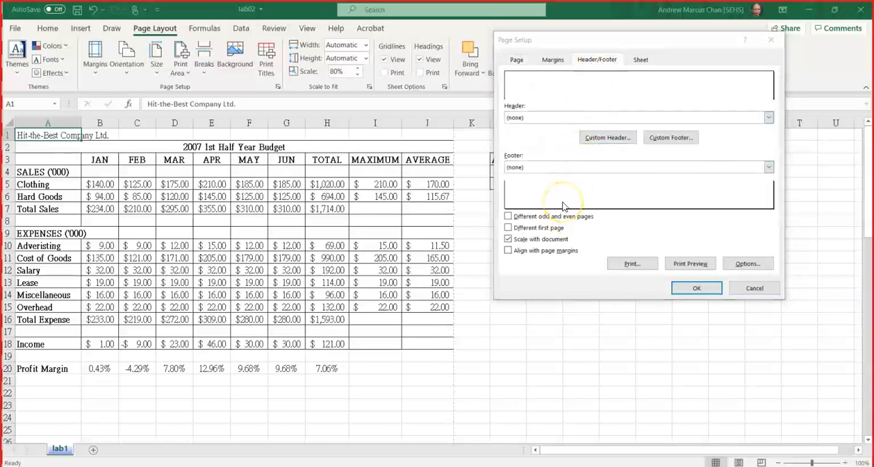
# Switch to the PowerPoint slide show to check the required header and footer text.
pyautogui.hotkey('alt', 'Tab')
pyautogui.hotkey('alt', 'Tab')
pyautogui.hotkey('alt', 'Tab')
pyautogui.hotkey('alt', 'Tab')
pyautogui.hotkey('alt', 'Tab')
pyautogui.hotkey('alt', 'Tab')
pyautogui.hotkey('alt', 'Tab')
pyautogui.hotkey('alt', 'Tab')
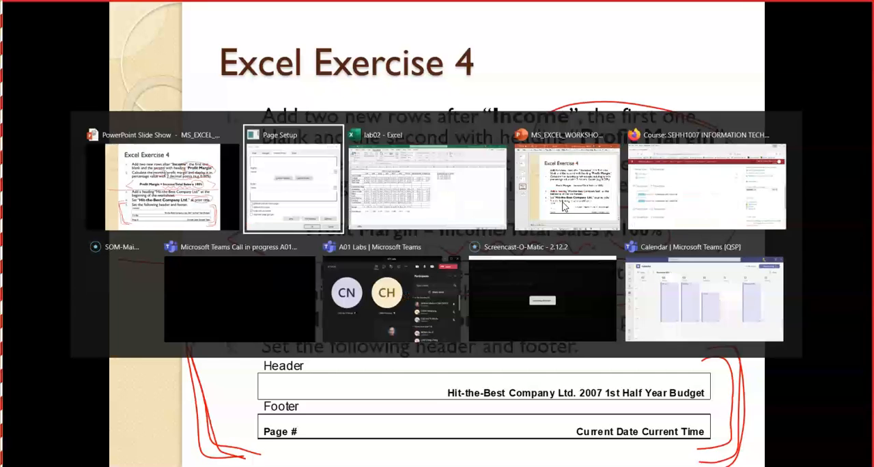
pyautogui.hotkey('alt', 'Tab')
pyautogui.hotkey('alt', 'Tab')
pyautogui.hotkey('alt', 'Tab')
pyautogui.hotkey('alt', 'Tab')
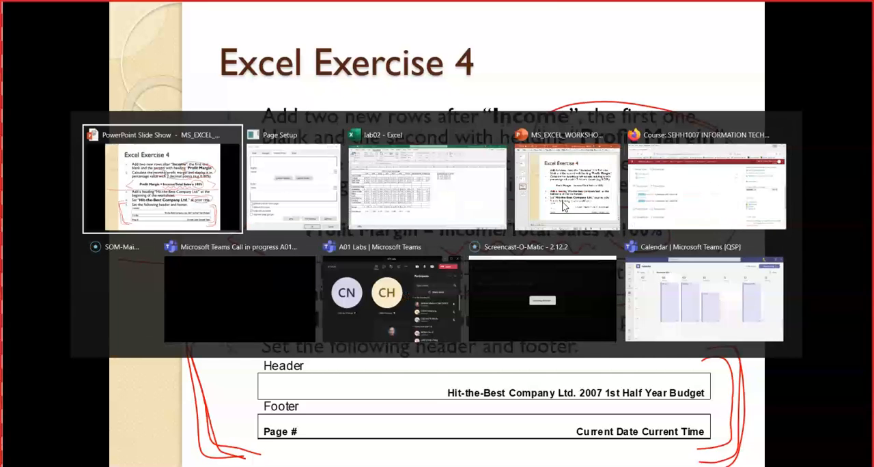
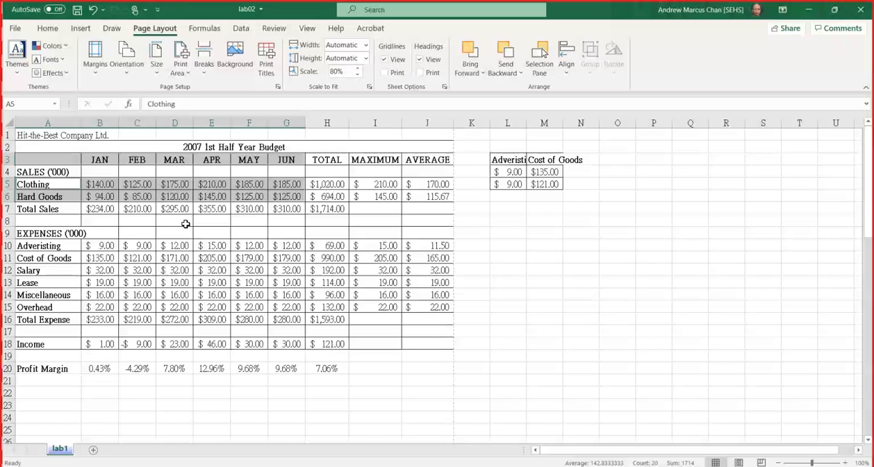
# Insert a 2-D Line with Markers chart from the selected January to June Clothing and Hard Goods sales.
pyautogui.click(81, 29)
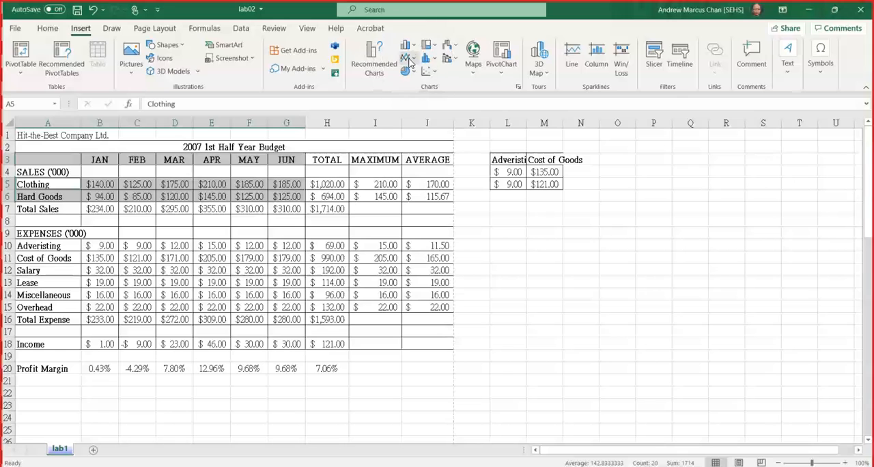
pyautogui.click(407, 58)
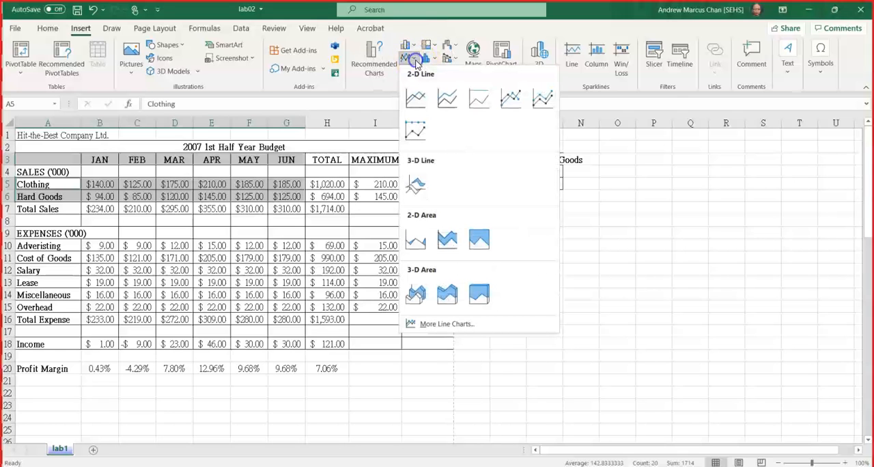
pyautogui.click(513, 103)
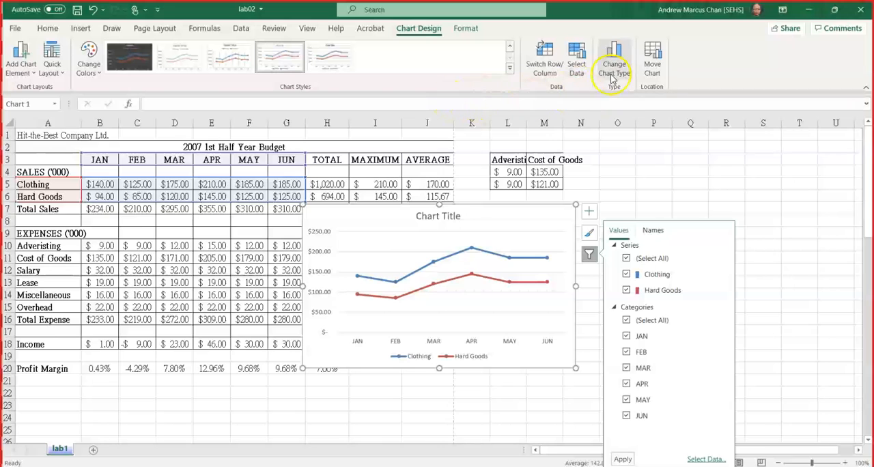
# Move the line chart to a new sheet named Sales.
pyautogui.click(656, 72)
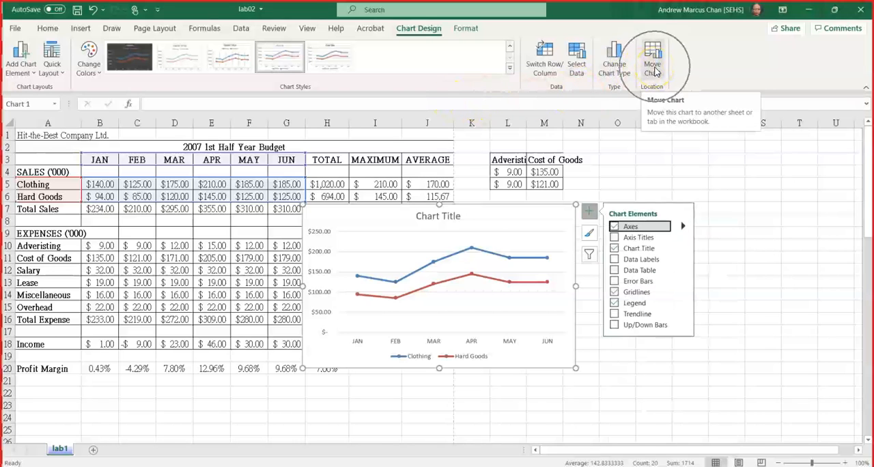
pyautogui.click(656, 71)
pyautogui.press('ctrl')
pyautogui.press('ctrl')
pyautogui.press('ctrl')
pyautogui.press('ctrl')
pyautogui.press('ctrl')
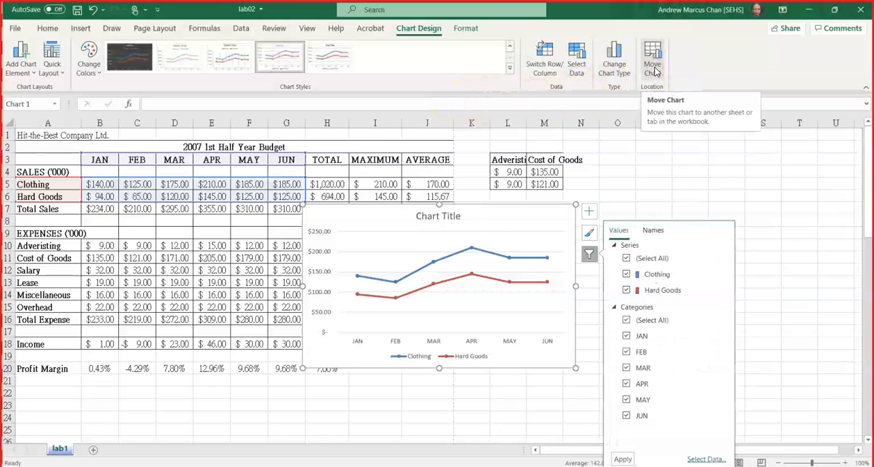
pyautogui.click(654, 70)
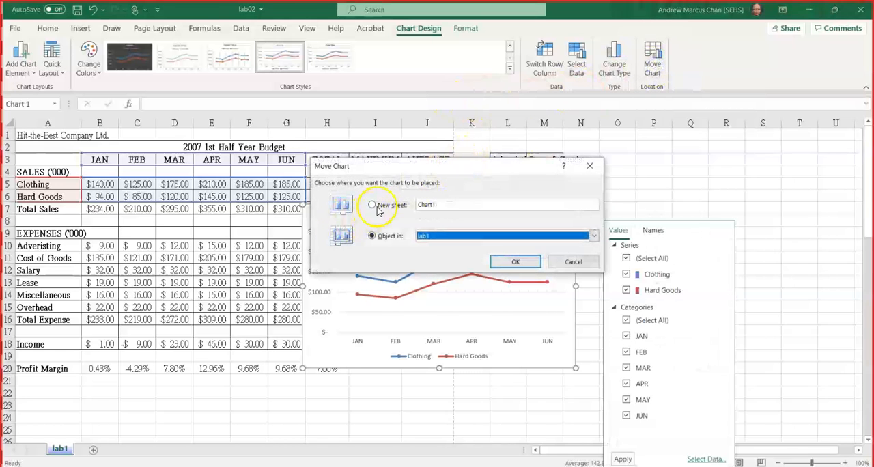
pyautogui.click(374, 207)
pyautogui.press('ctrl')
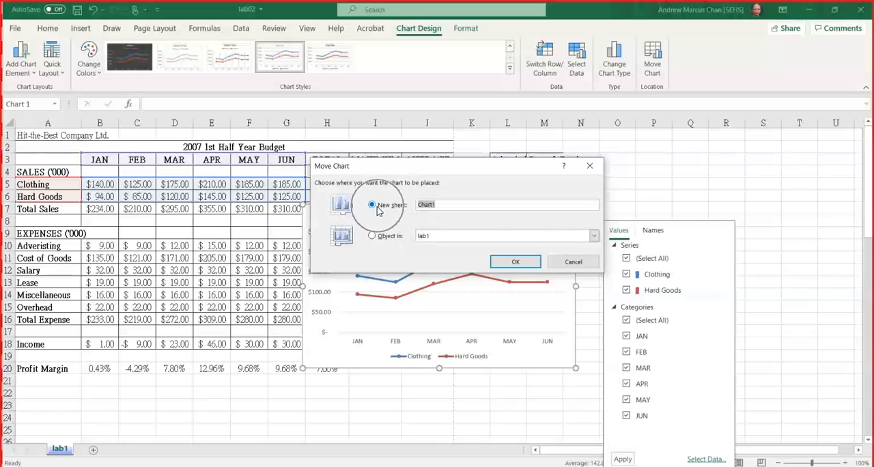
pyautogui.write('Sales')
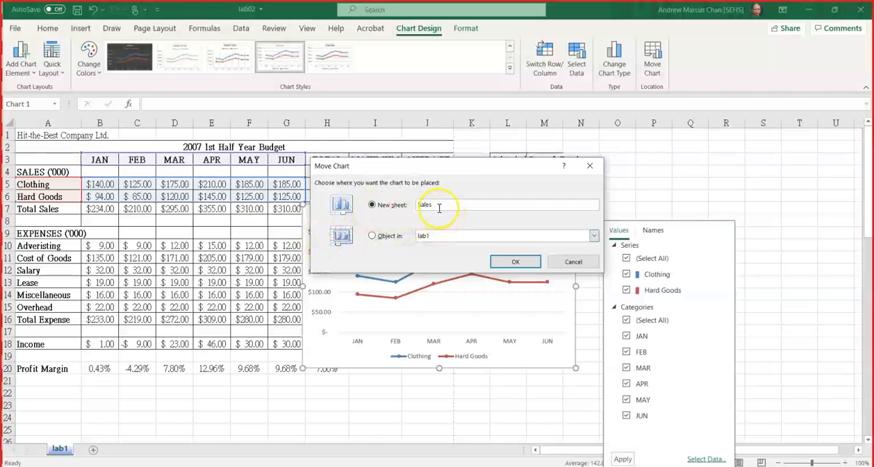
pyautogui.click(508, 262)
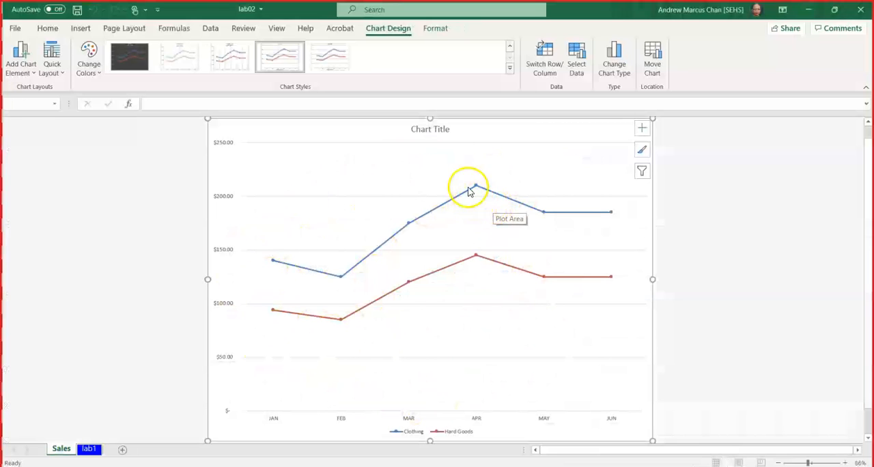
# Replace the chart's placeholder title with Sales and close the title formatting options.
pyautogui.click(424, 131)
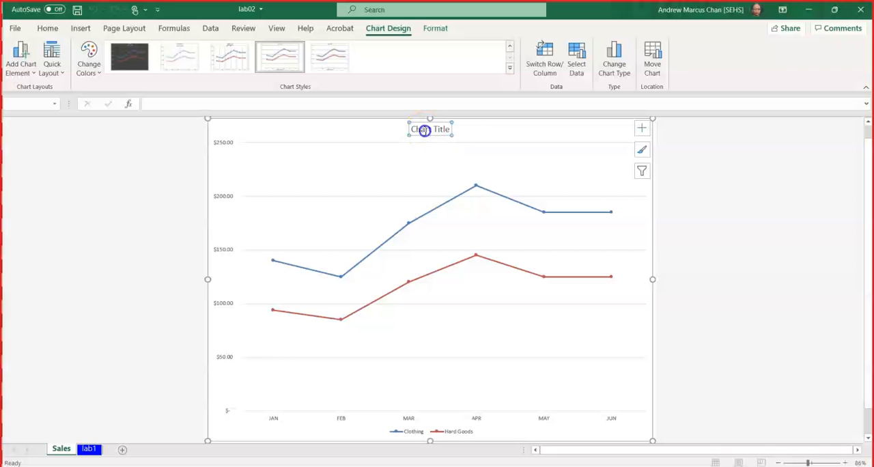
pyautogui.click(355, 190)
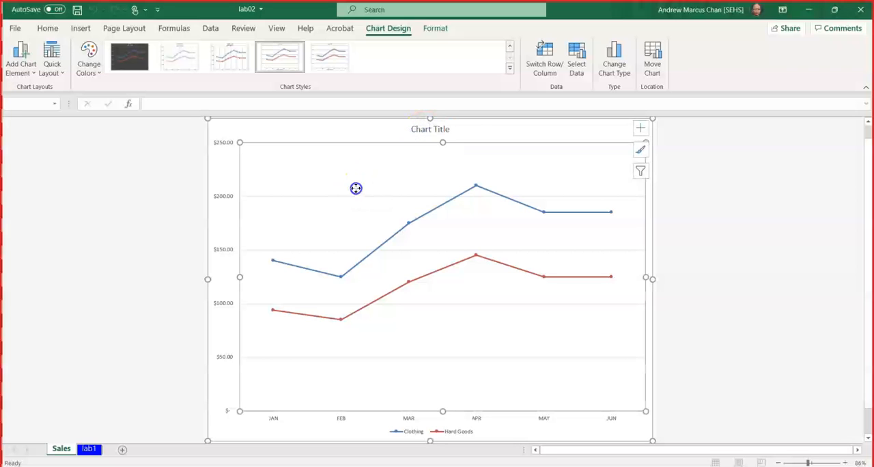
pyautogui.doubleClick(429, 130)
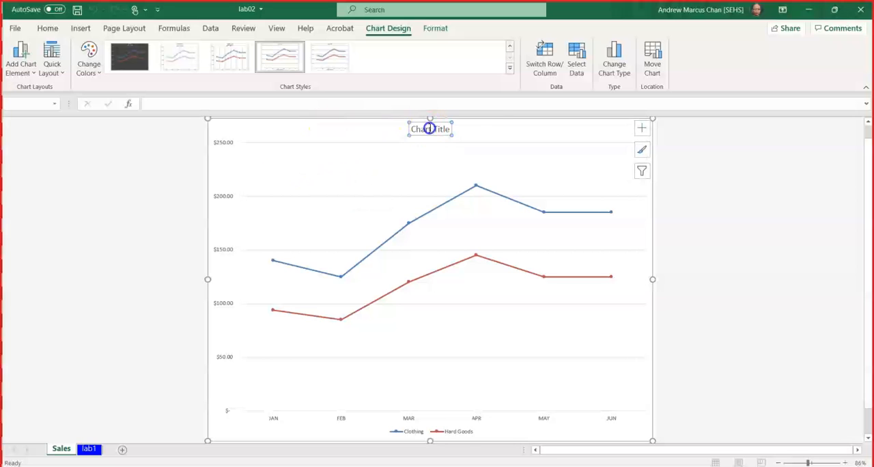
pyautogui.click(359, 131)
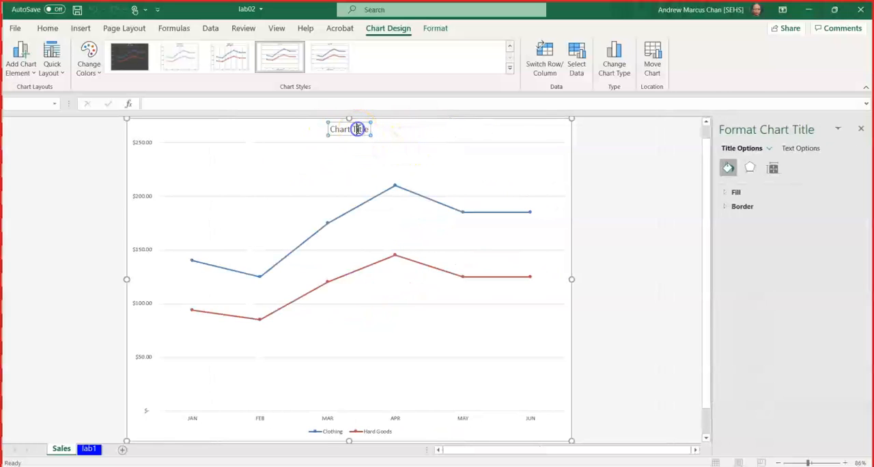
pyautogui.press('BackSpace')
pyautogui.press('BackSpace')
pyautogui.press('BackSpace')
pyautogui.press('BackSpace')
pyautogui.press('BackSpace')
pyautogui.press('BackSpace')
pyautogui.press('BackSpace')
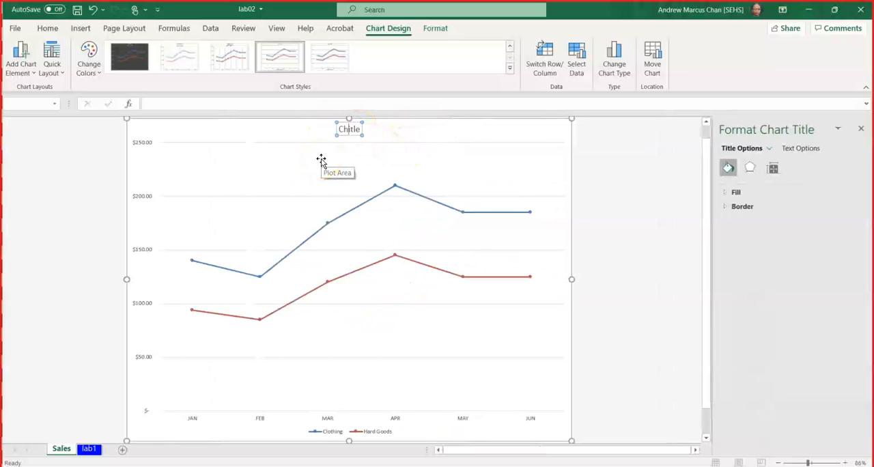
pyautogui.press('Delete')
pyautogui.press('Delete')
pyautogui.press('Delete')
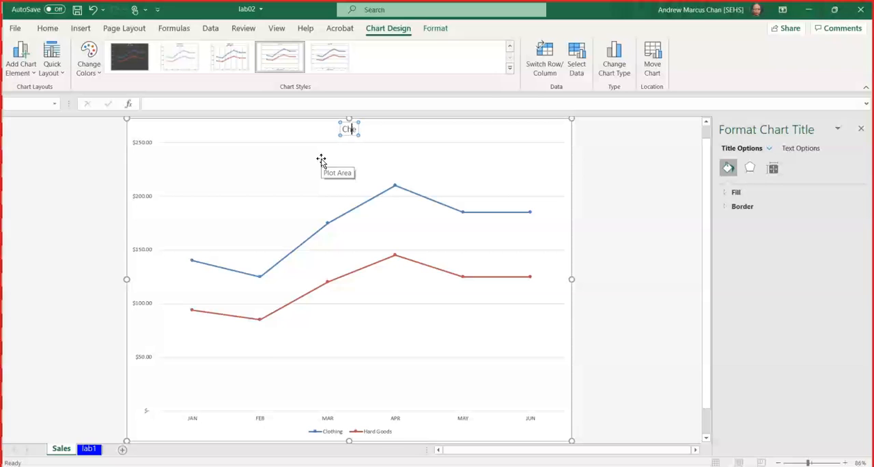
pyautogui.press('BackSpace')
pyautogui.write('Sales')
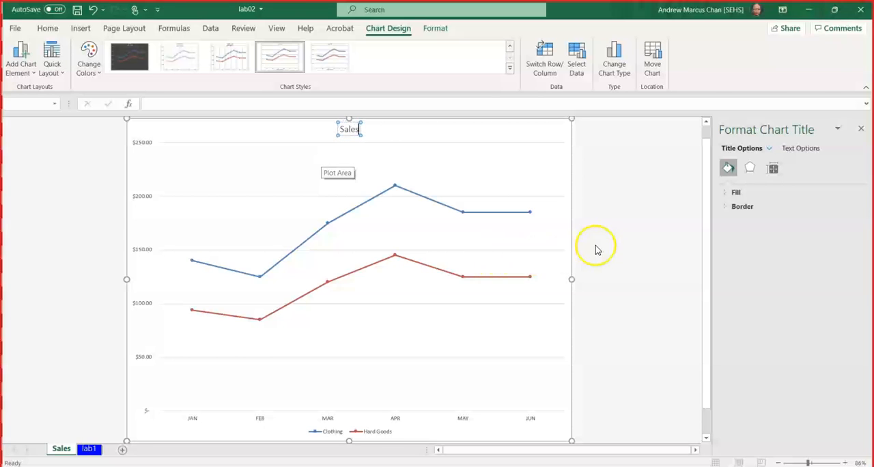
pyautogui.click(632, 201)
pyautogui.click(860, 129)
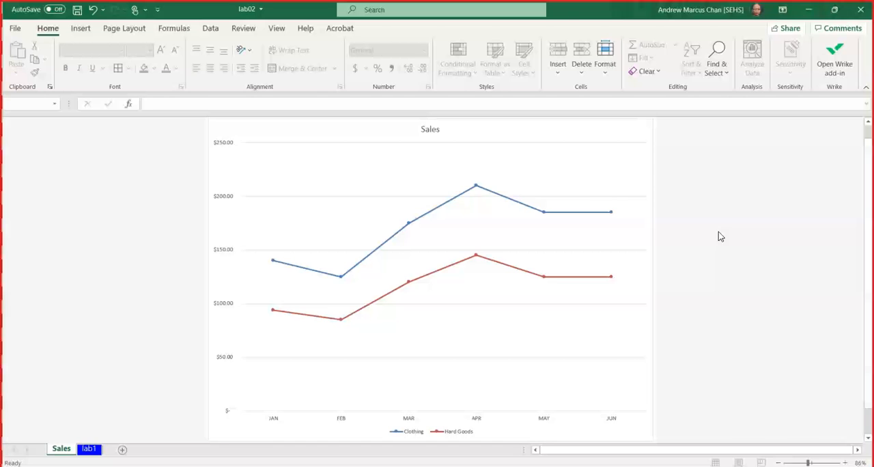
# Change the Sales chart's type to 3-D Line.
pyautogui.rightClick(613, 137)
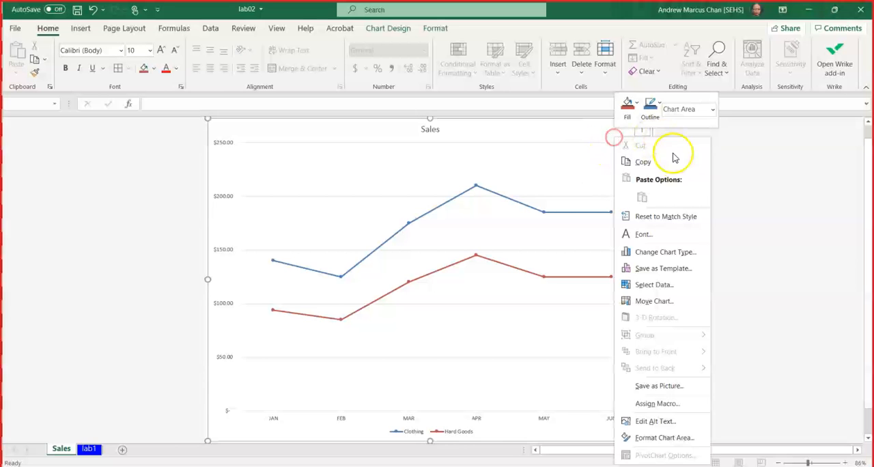
pyautogui.click(688, 253)
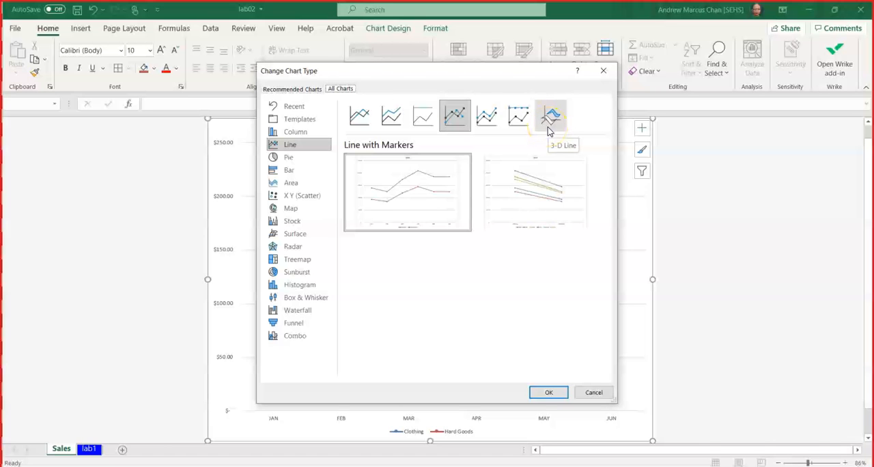
pyautogui.moveTo(413, 73); pyautogui.dragTo(792, 73)
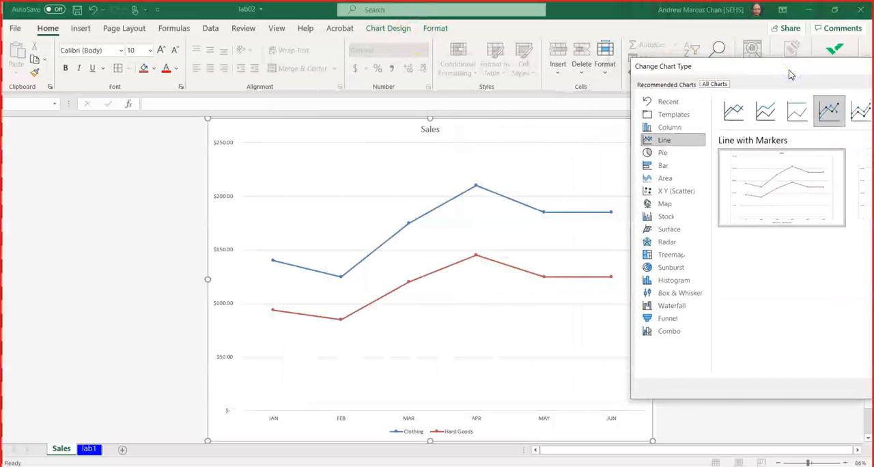
pyautogui.moveTo(771, 68); pyautogui.dragTo(645, 58)
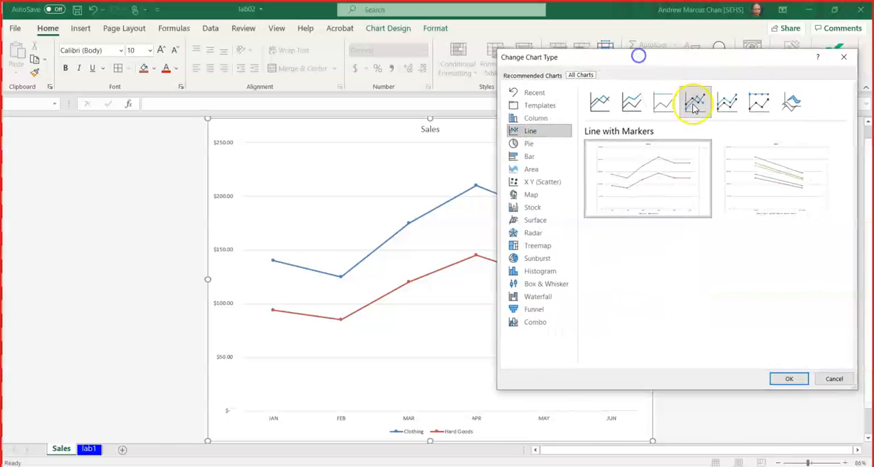
pyautogui.click(792, 101)
pyautogui.moveTo(781, 215)
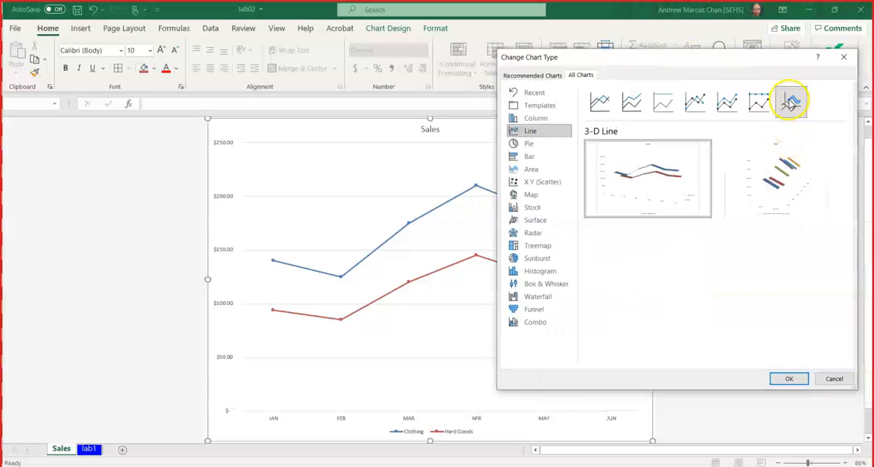
pyautogui.click(788, 379)
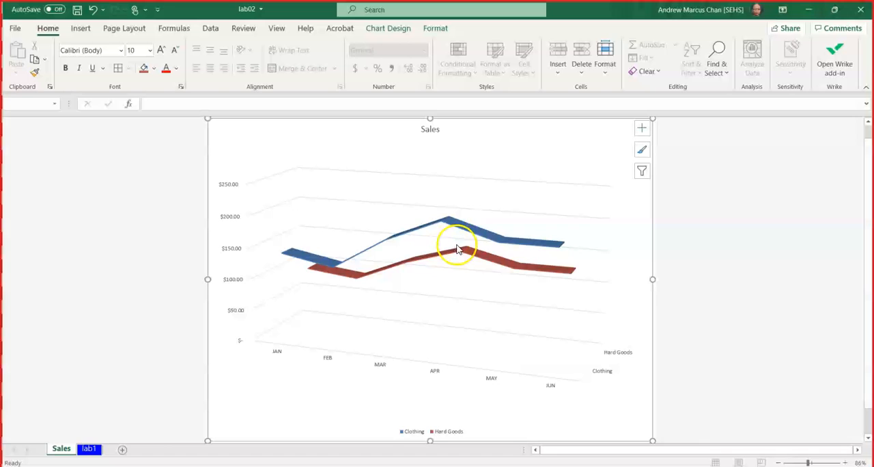
# Set the 3-D chart's Y rotation to 30° and close the formatting options.
pyautogui.press('ctrl')
pyautogui.rightClick(570, 163)
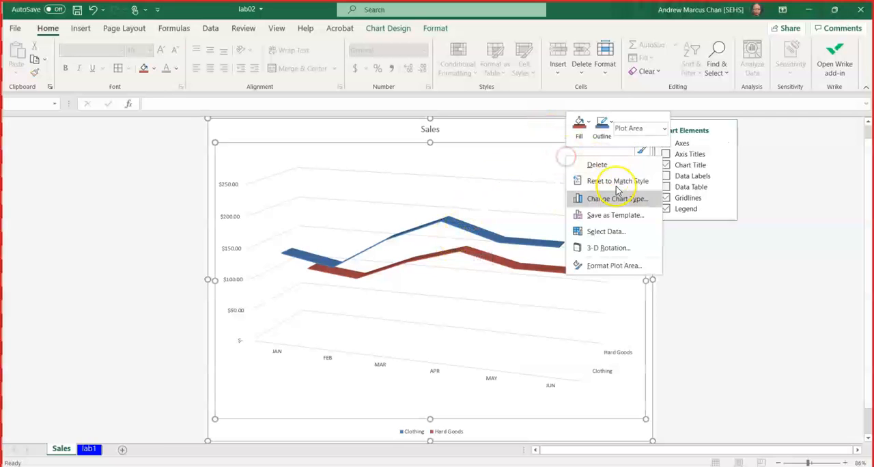
pyautogui.click(608, 248)
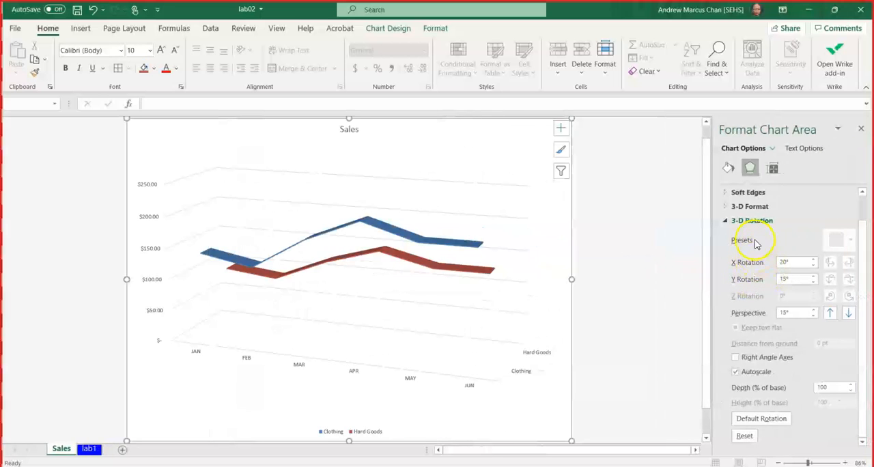
pyautogui.click(813, 277)
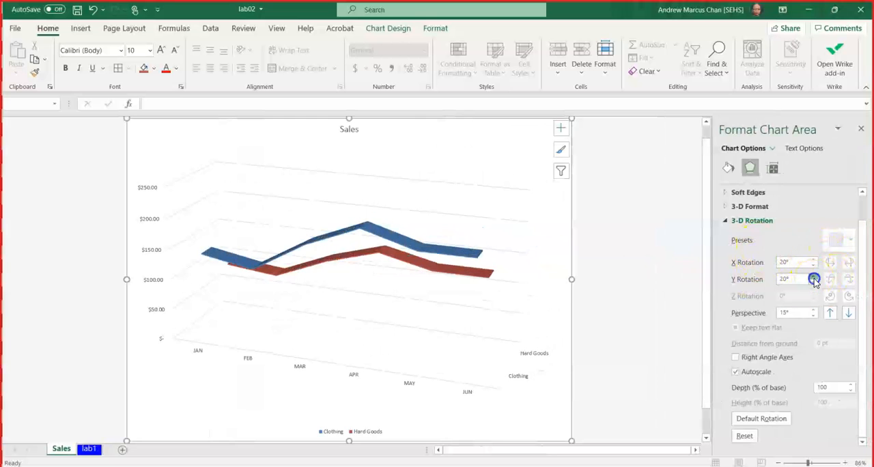
pyautogui.click(813, 277)
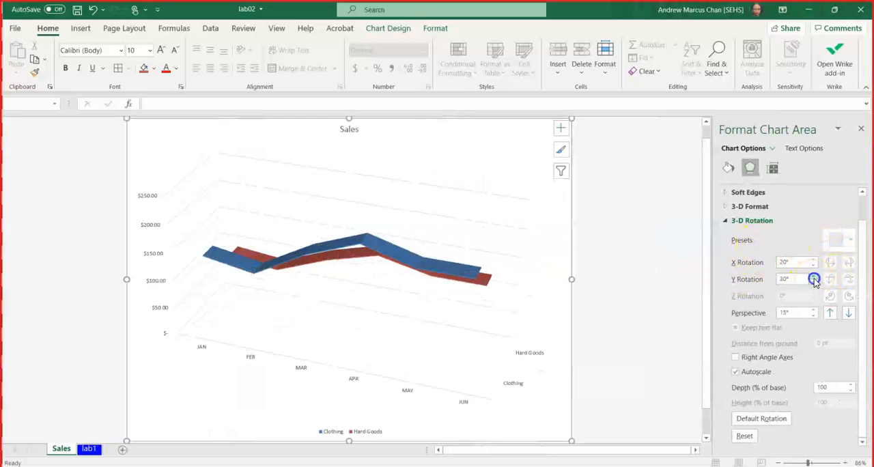
pyautogui.click(862, 132)
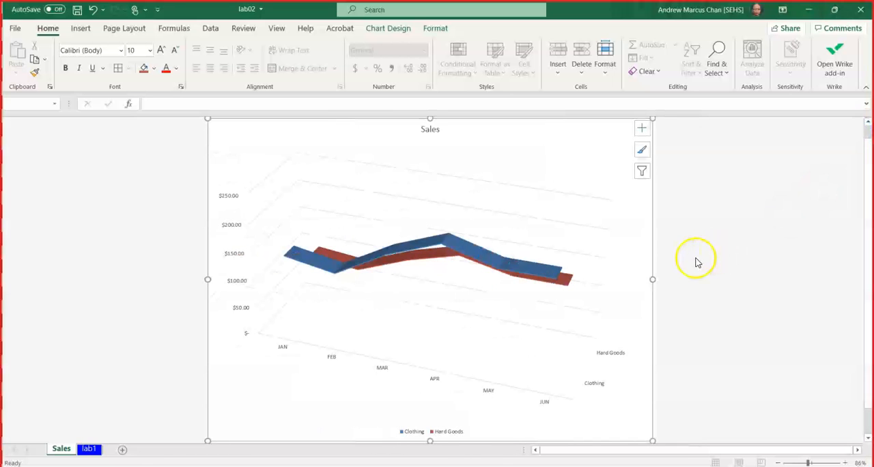
# Undo and redo the 3-D Line and rotation changes repeatedly to compare the flat and 3-D versions of the chart.
pyautogui.click(94, 10)
pyautogui.click(93, 11)
pyautogui.click(115, 10)
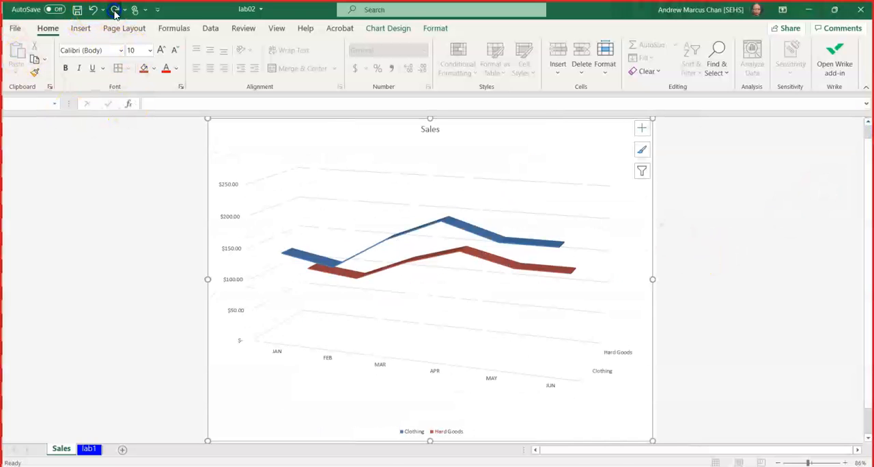
pyautogui.click(115, 10)
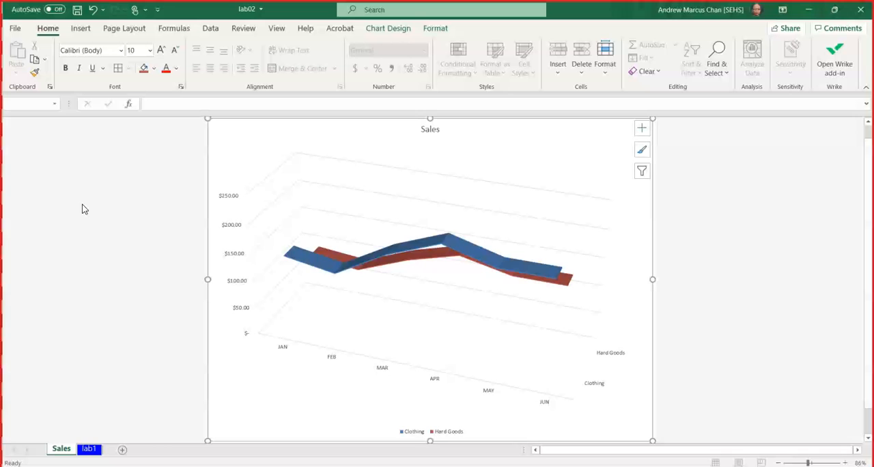
pyautogui.click(93, 10)
pyautogui.click(94, 10)
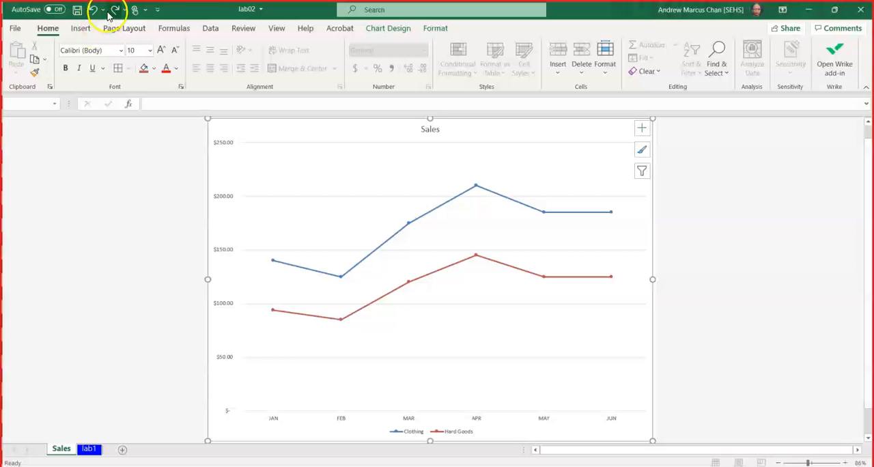
pyautogui.click(113, 10)
pyautogui.click(113, 11)
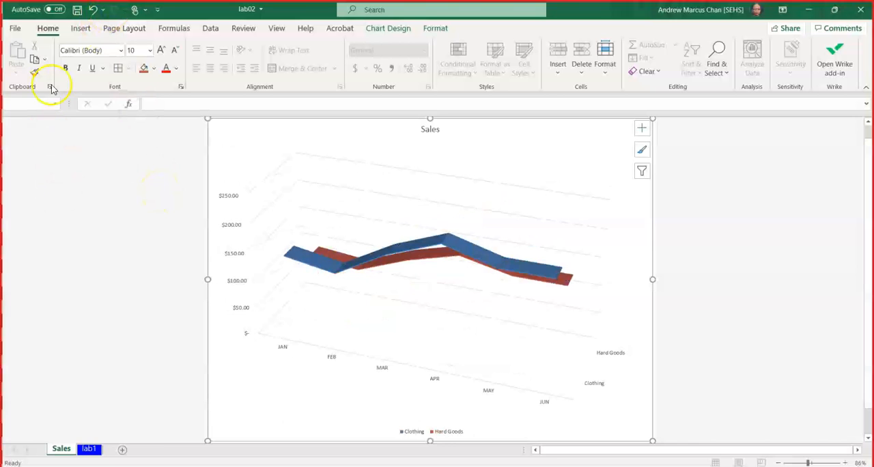
pyautogui.click(93, 9)
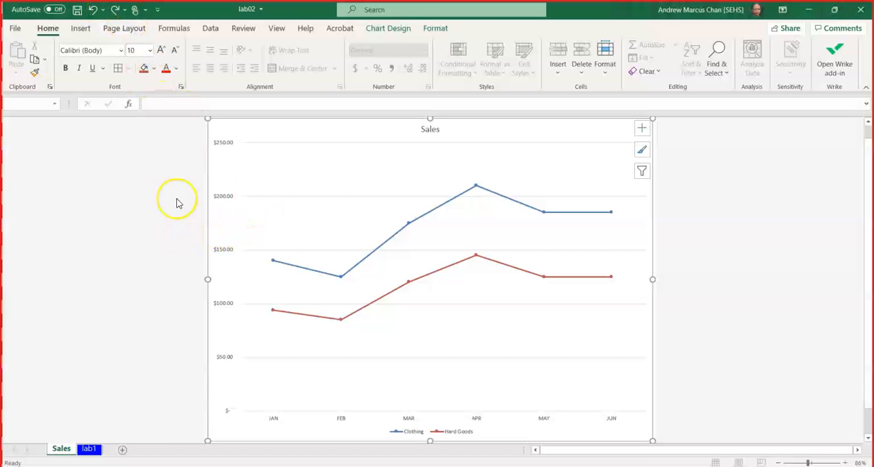
pyautogui.click(114, 9)
pyautogui.click(114, 9)
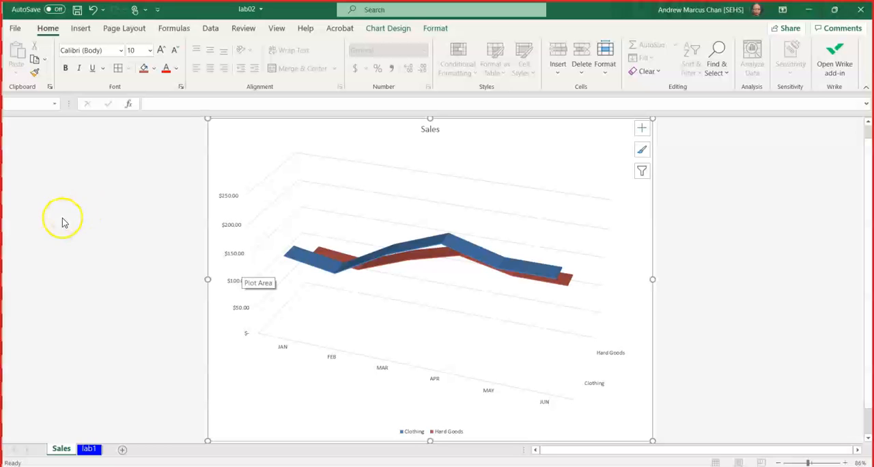
# Insert a clustered column chart on the lab1 sheet from the JAN–JUN headings and the Adveristing through Overhead expense rows.
pyautogui.click(91, 449)
pyautogui.click(110, 286)
pyautogui.click(46, 161)
pyautogui.moveTo(47, 161); pyautogui.dragTo(285, 158)
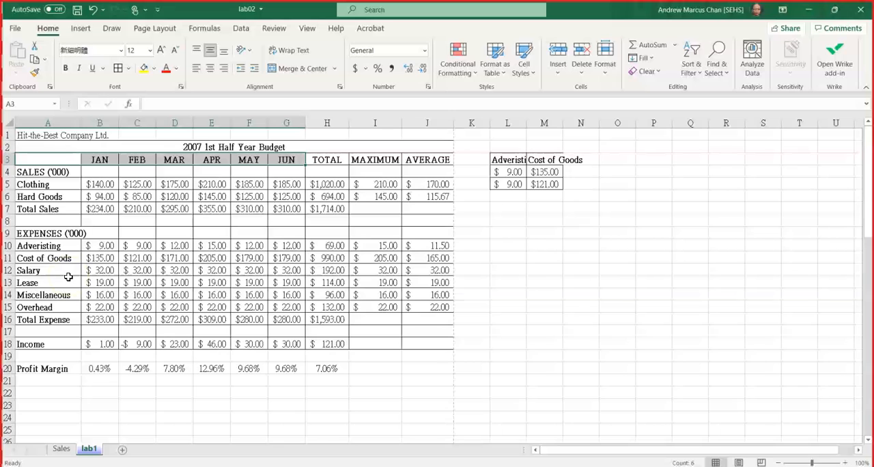
pyautogui.moveTo(46, 250); pyautogui.dragTo(273, 310)
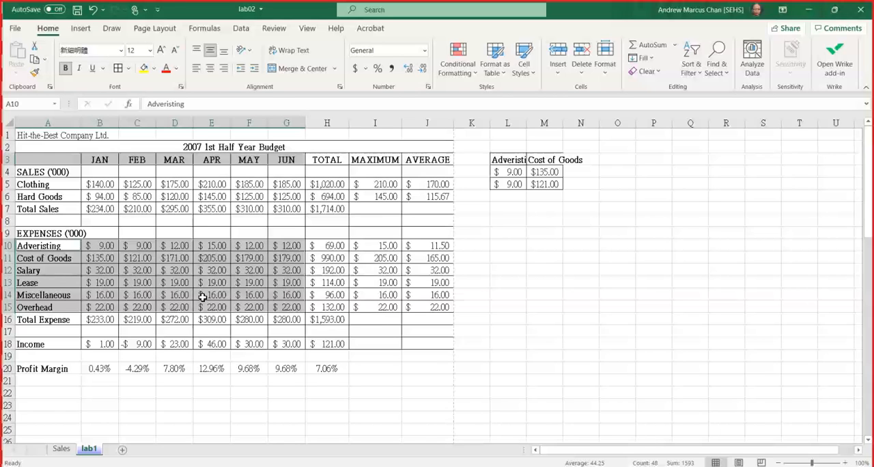
pyautogui.click(80, 28)
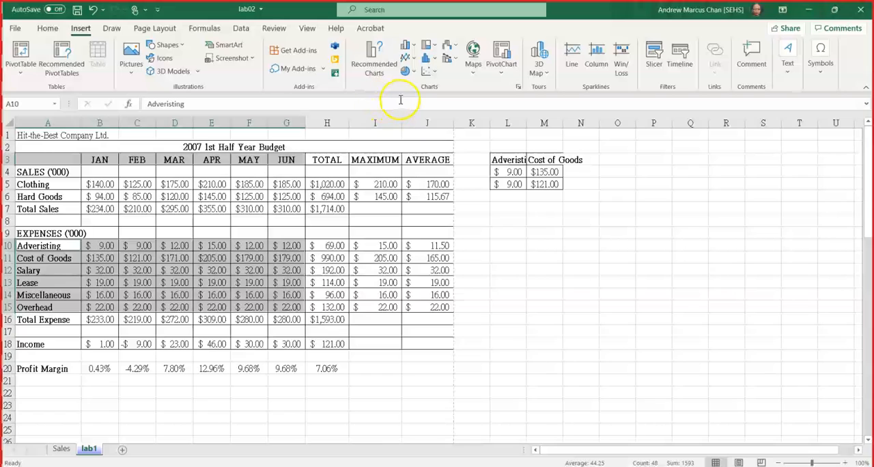
pyautogui.click(415, 48)
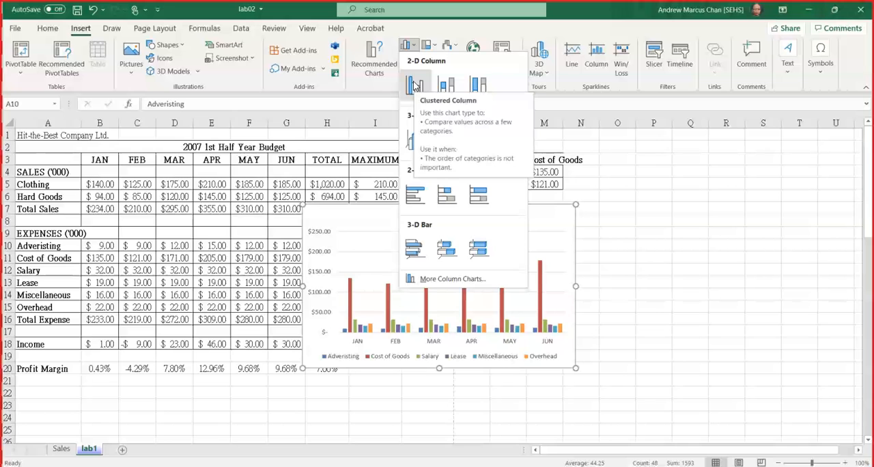
pyautogui.click(415, 85)
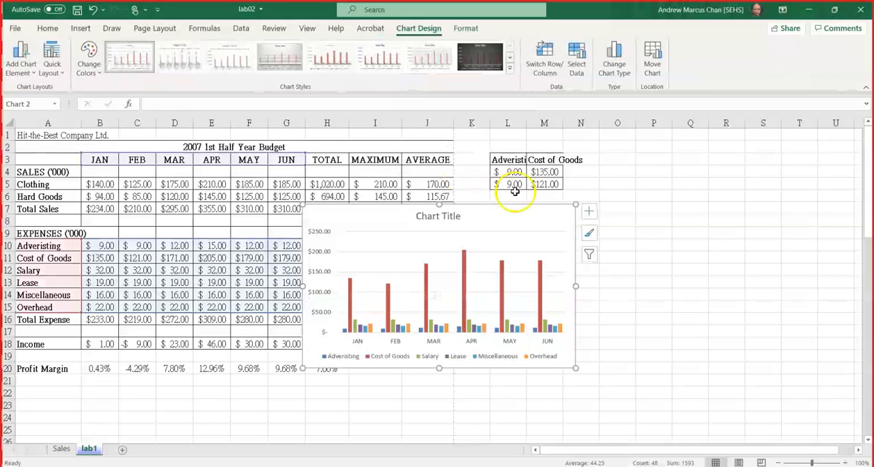
# Move the clustered column chart to a new sheet named Expenses.
pyautogui.click(652, 63)
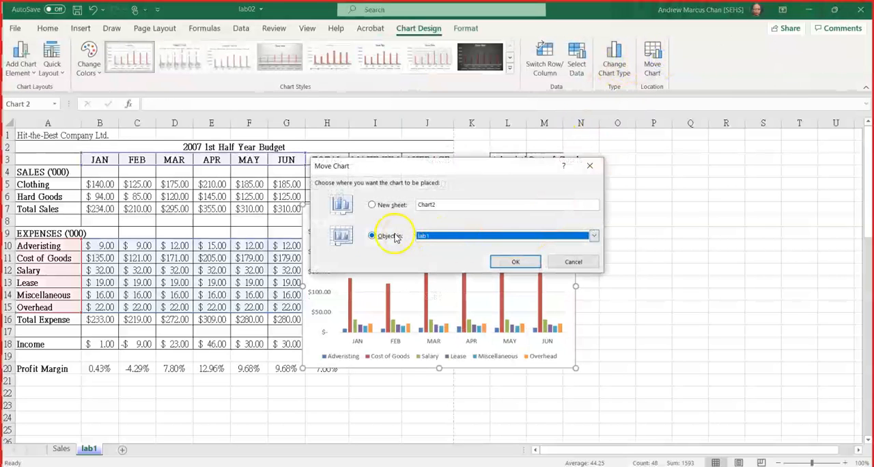
pyautogui.click(384, 209)
pyautogui.write('Expenses')
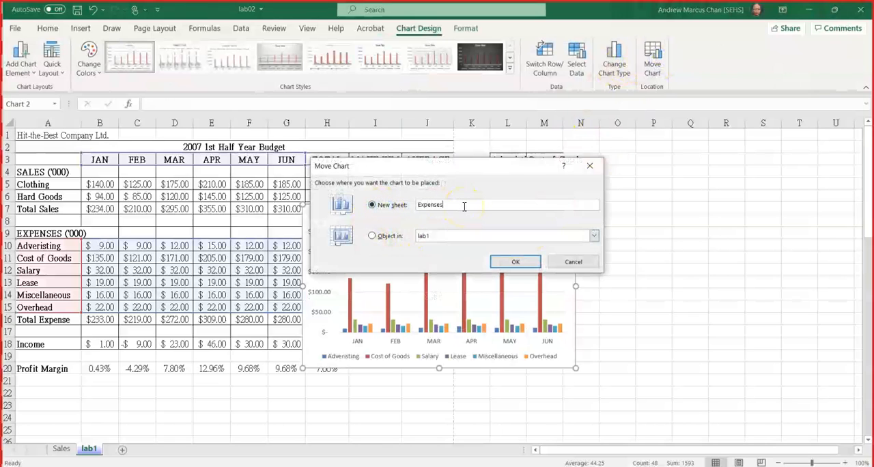
pyautogui.click(509, 261)
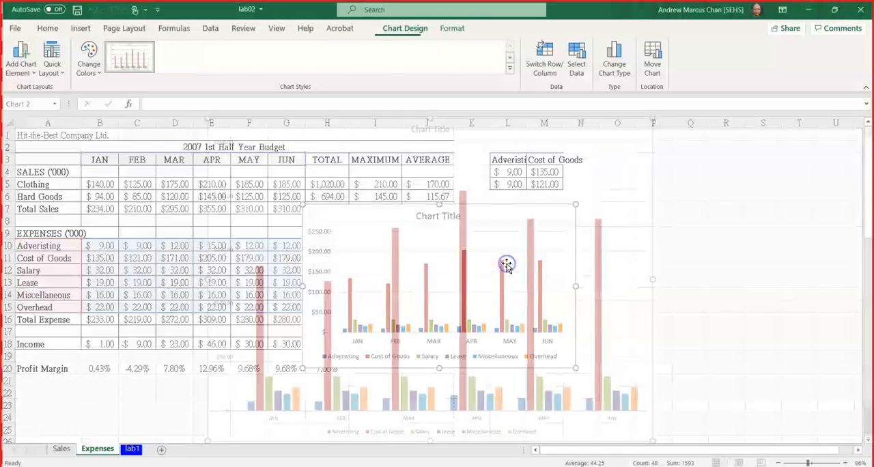
# Replace the column chart's placeholder title with Expenses and deselect the title.
pyautogui.click(432, 131)
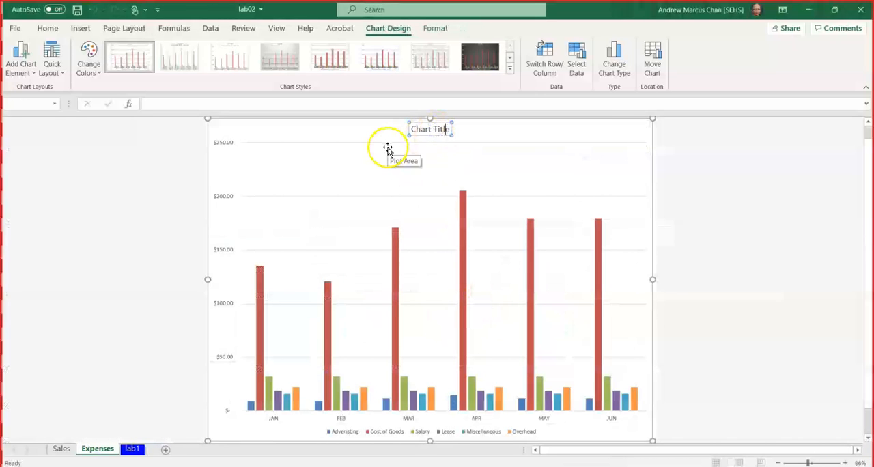
pyautogui.press('BackSpace')
pyautogui.press('BackSpace')
pyautogui.press('BackSpace')
pyautogui.press('BackSpace')
pyautogui.press('BackSpace')
pyautogui.press('BackSpace')
pyautogui.press('BackSpace')
pyautogui.press('BackSpace')
pyautogui.press('BackSpace')
pyautogui.press('BackSpace')
pyautogui.press('BackSpace')
pyautogui.write('Expenses')
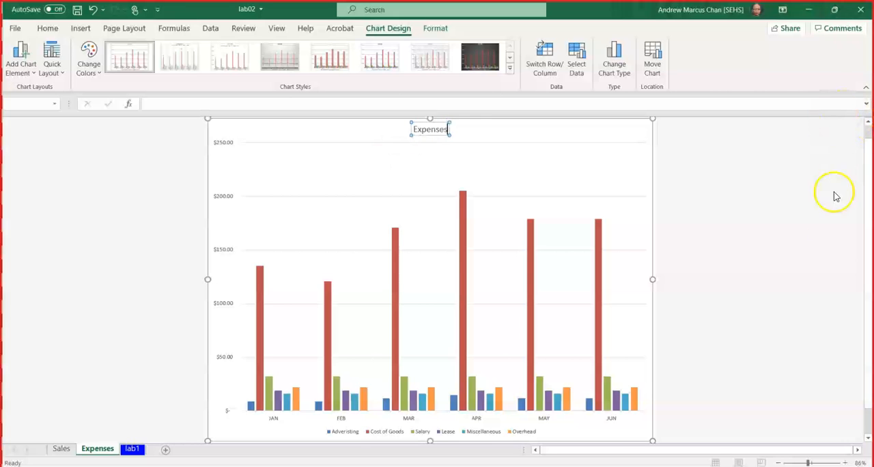
pyautogui.click(783, 197)
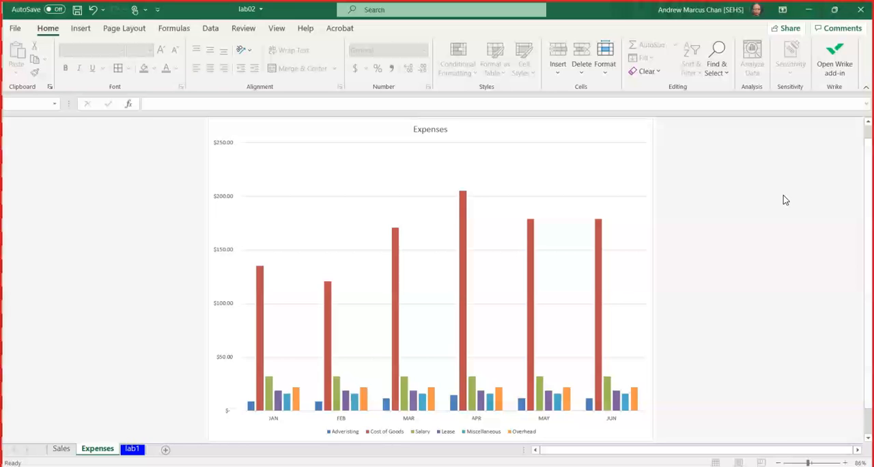
# Change the Expenses chart's type to 3-D 100% Stacked Column, keeping the months along the horizontal axis.
pyautogui.rightClick(627, 164)
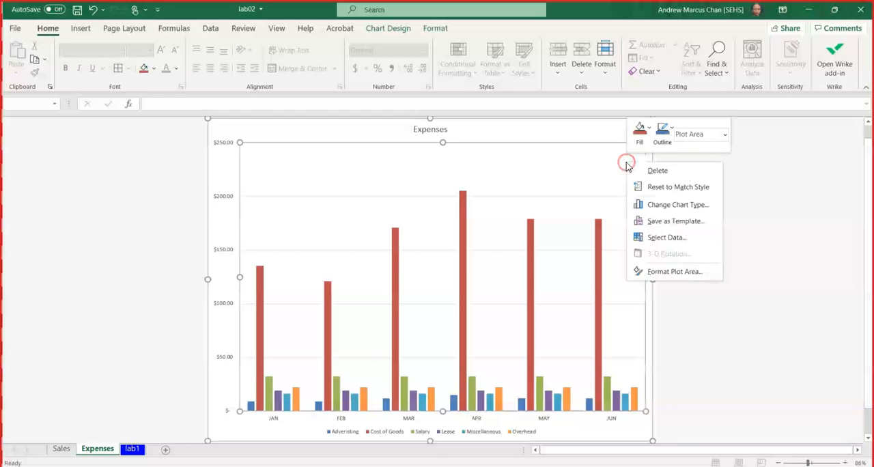
pyautogui.click(675, 208)
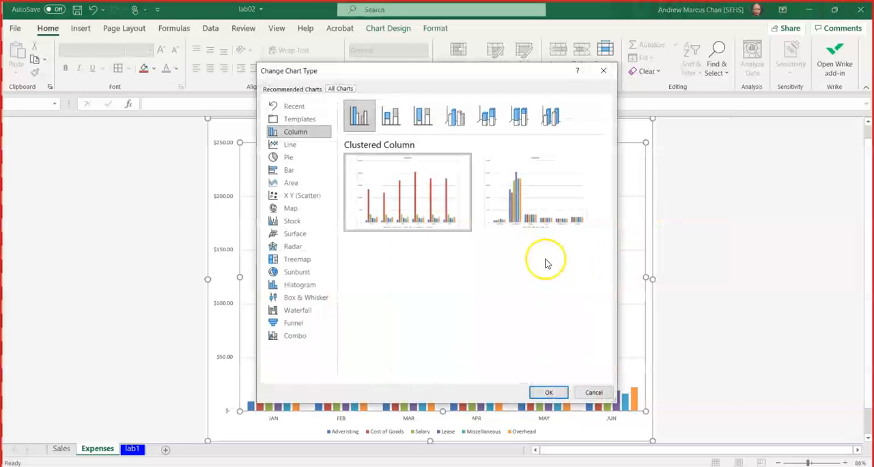
pyautogui.click(525, 120)
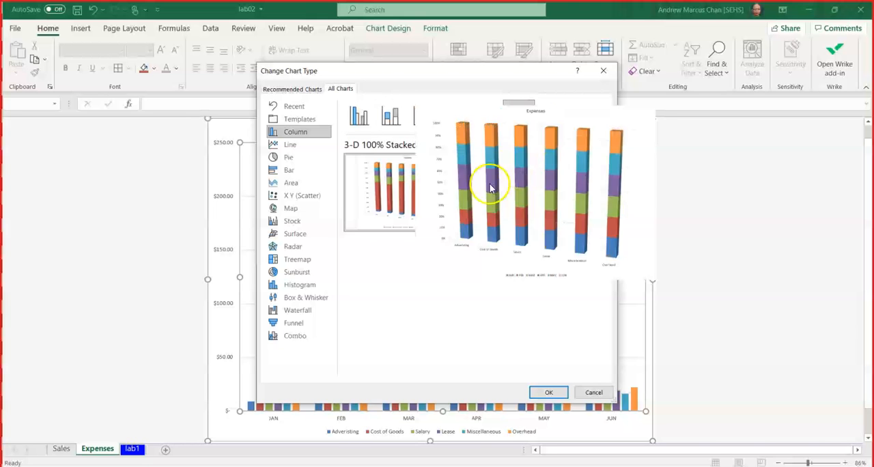
pyautogui.click(555, 402)
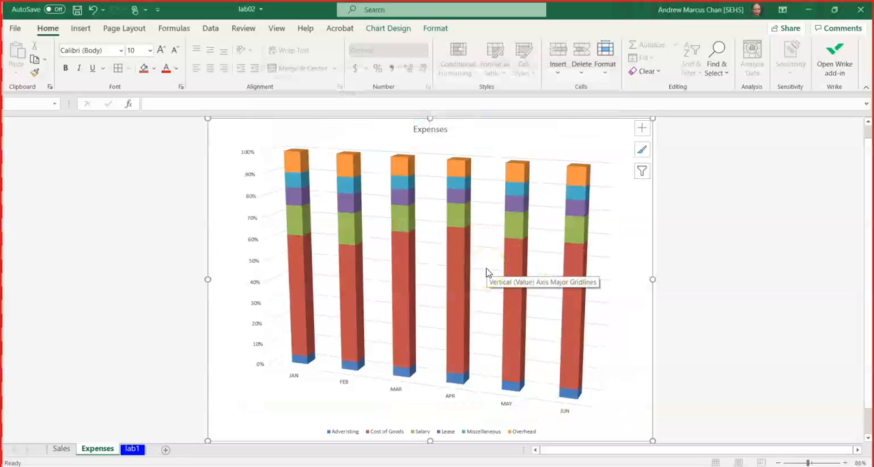
# Set the Expenses chart's 3-D Y rotation to 70°, then close the formatting options and deselect the chart.
pyautogui.rightClick(604, 137)
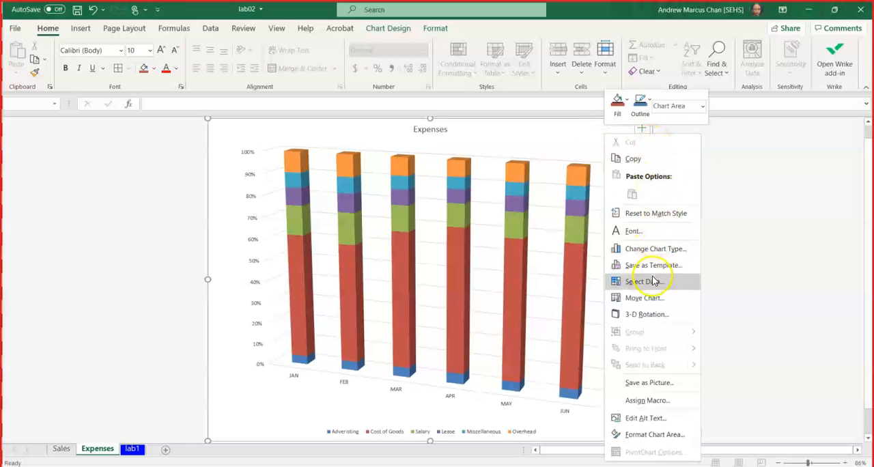
pyautogui.click(653, 319)
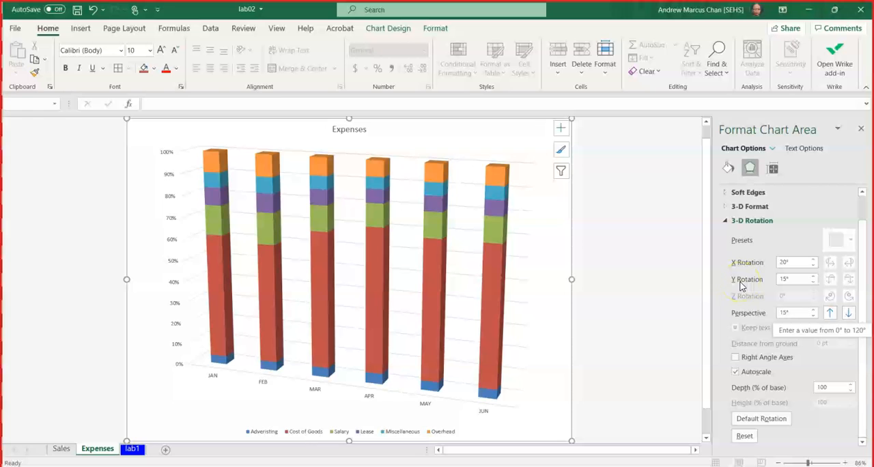
pyautogui.press('ctrl')
pyautogui.press('ctrl')
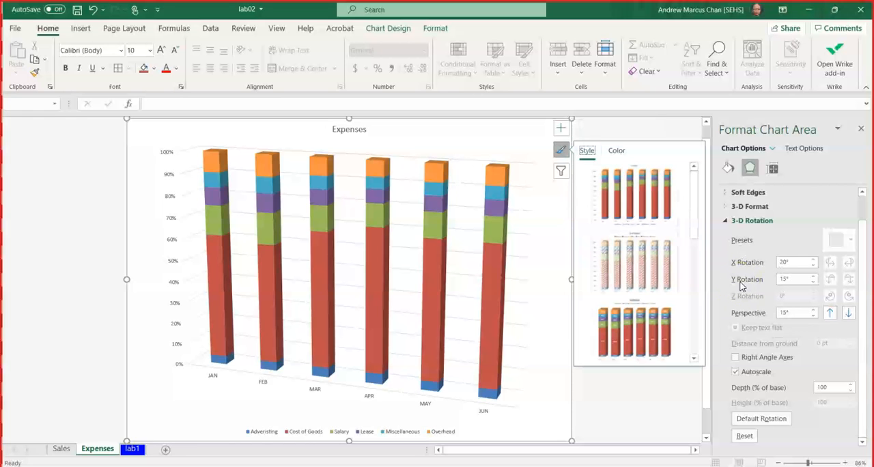
pyautogui.click(814, 282)
pyautogui.click(814, 282)
pyautogui.click(815, 282)
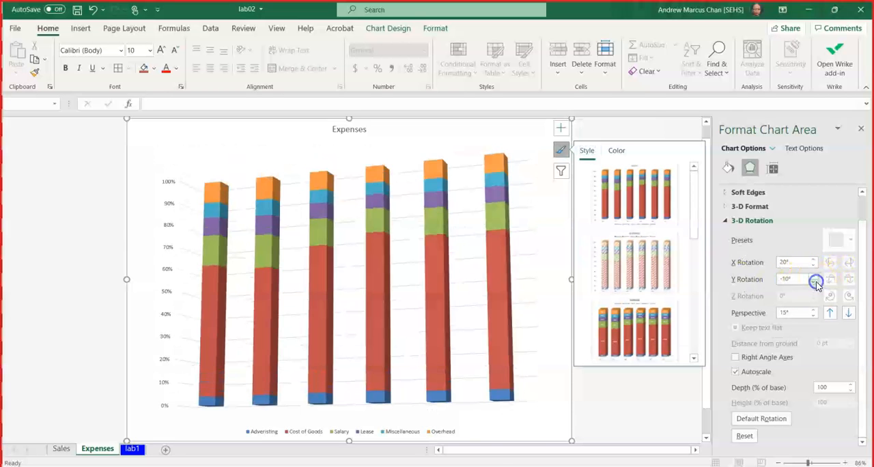
pyautogui.click(814, 276)
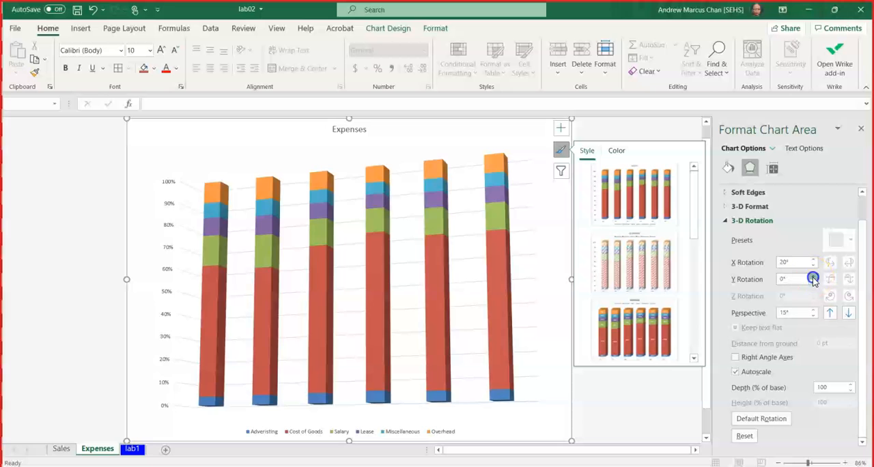
pyautogui.click(813, 277)
pyautogui.click(813, 277)
pyautogui.click(813, 276)
pyautogui.click(813, 276)
pyautogui.click(813, 277)
pyautogui.click(813, 277)
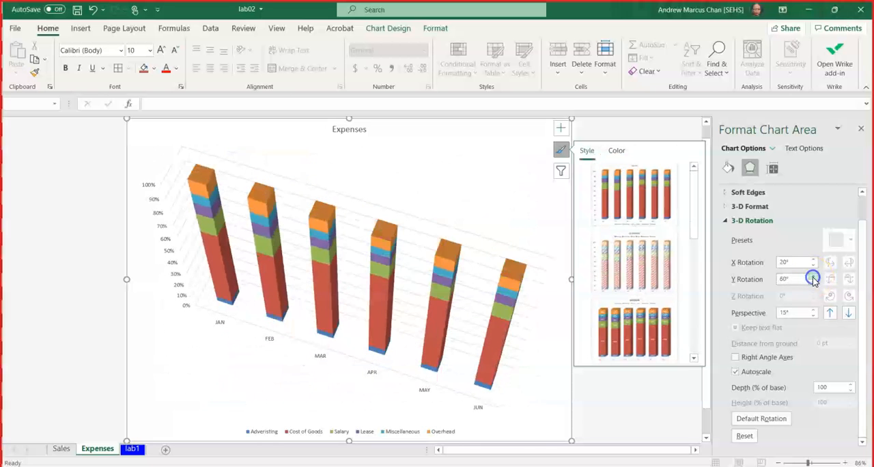
pyautogui.click(814, 277)
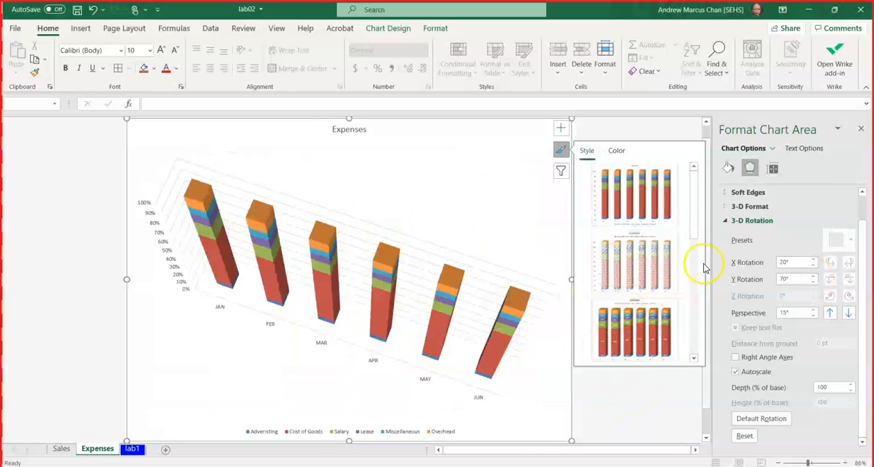
pyautogui.click(860, 129)
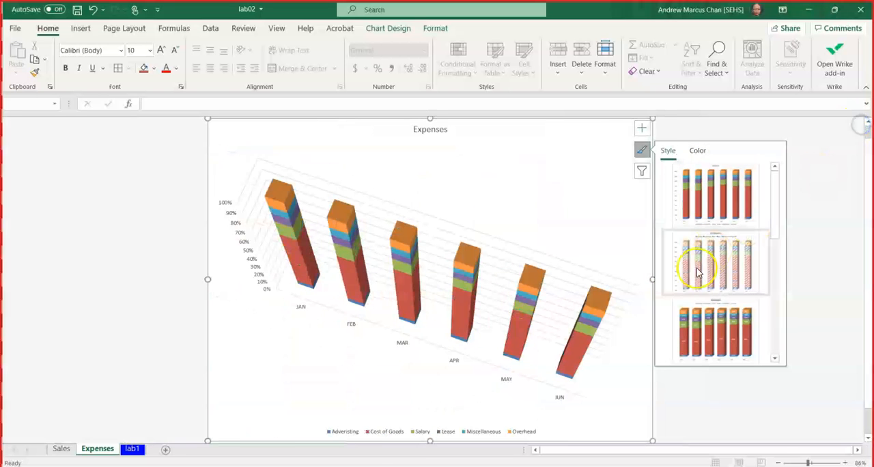
pyautogui.click(721, 201)
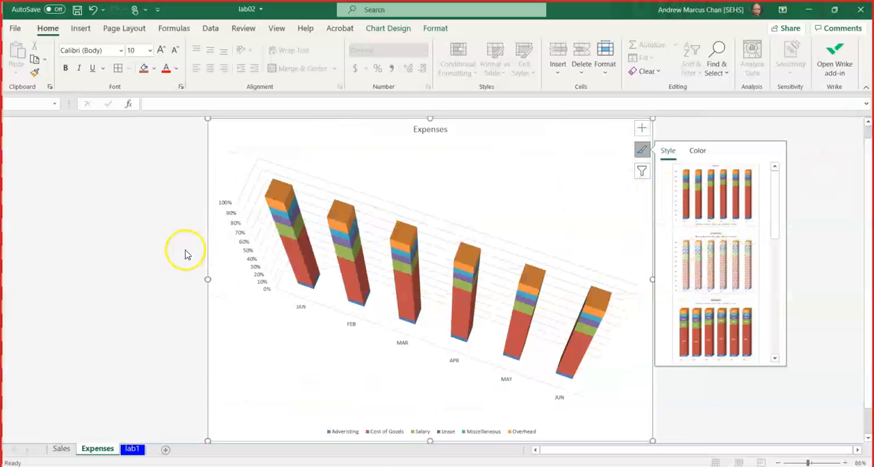
pyautogui.click(185, 250)
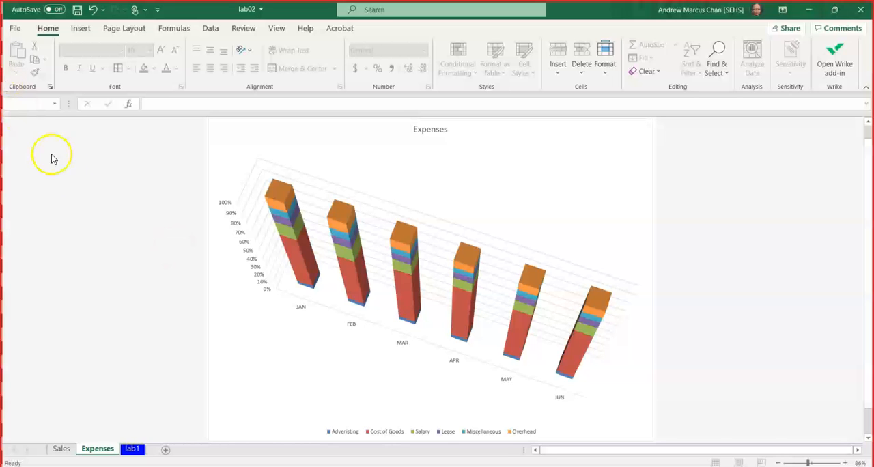
# Undo and redo the Expenses chart's 3-D type and rotation changes to compare the flat and 3-D versions.
pyautogui.click(93, 9)
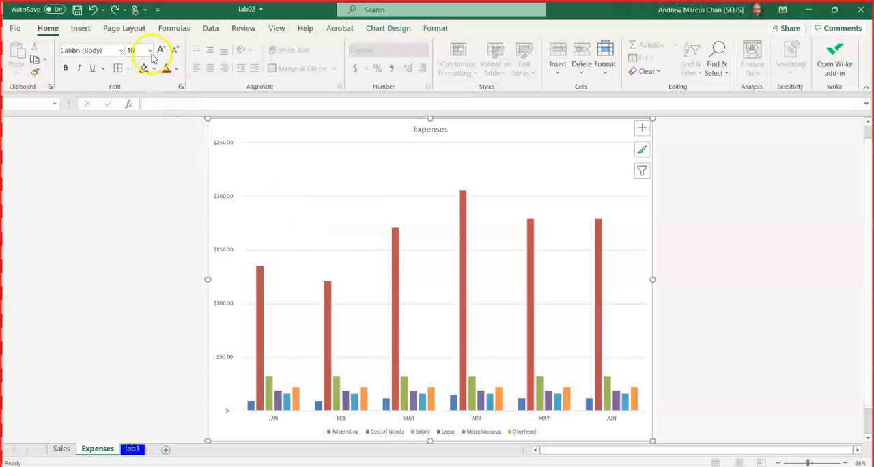
pyautogui.click(114, 10)
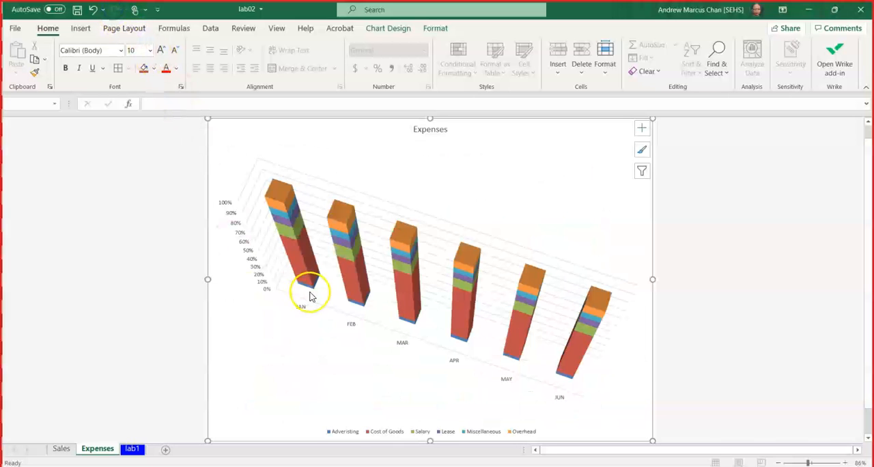
pyautogui.moveTo(585, 317)
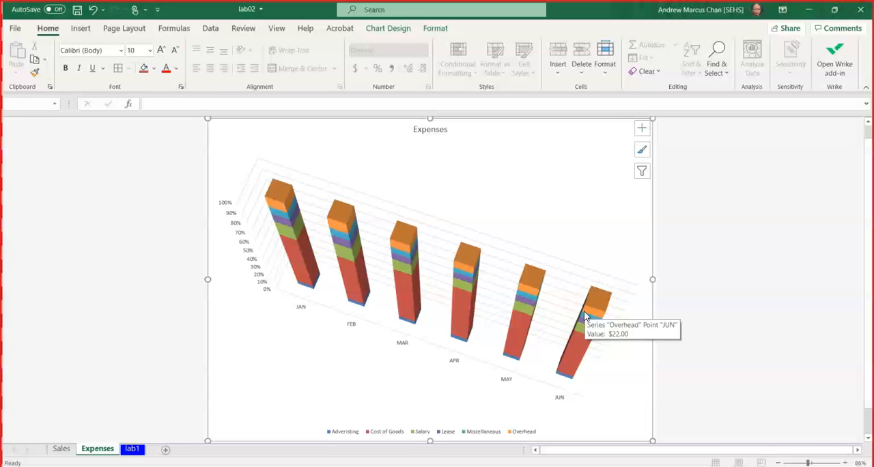
# Save the lab02 workbook and close it.
pyautogui.click(77, 9)
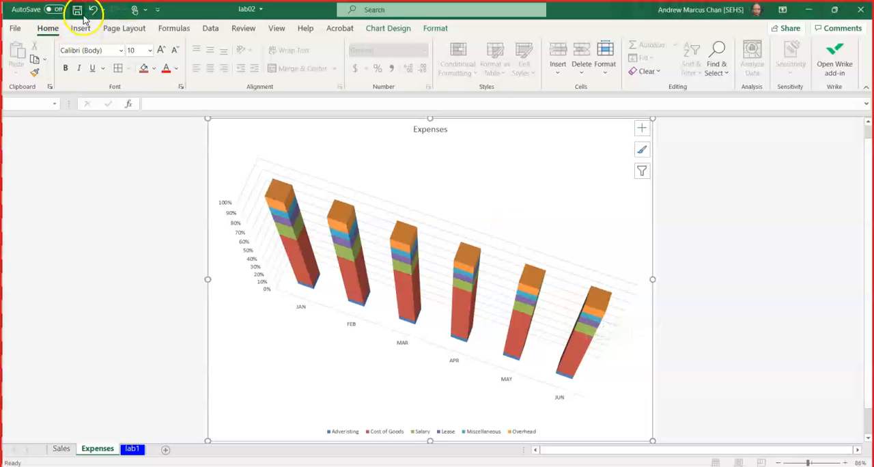
pyautogui.click(861, 10)
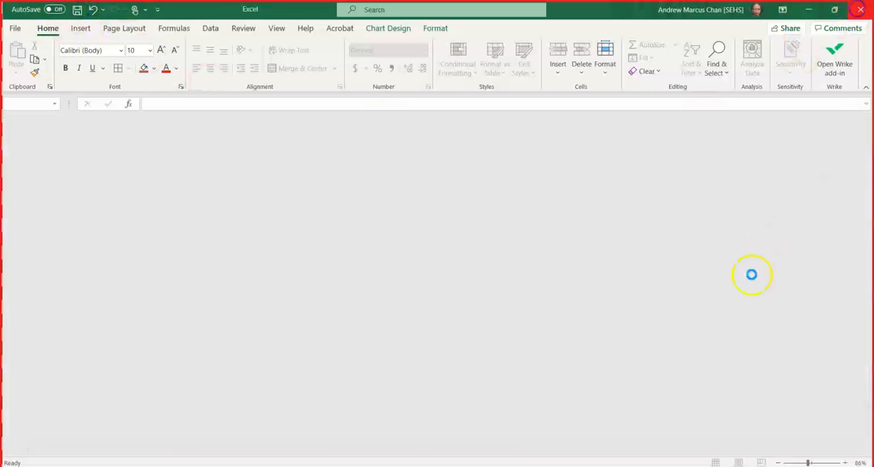
# End the PowerPoint slide show and discard the ink annotations.
pyautogui.click(502, 309)
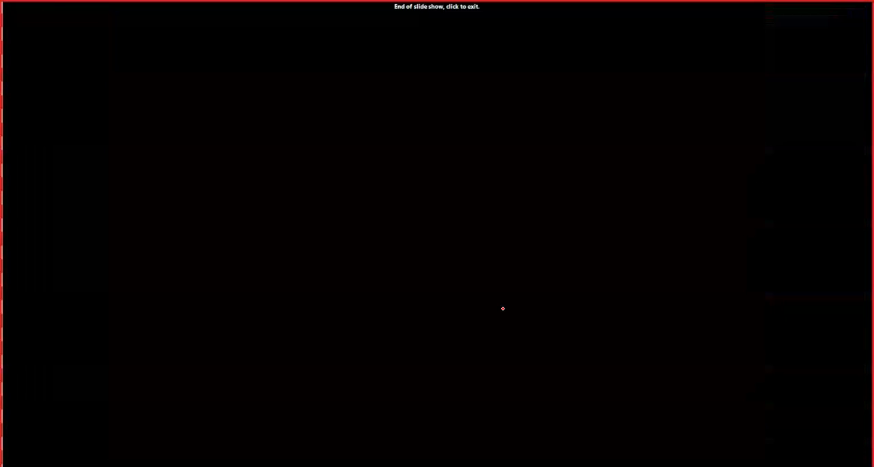
pyautogui.press('Escape')
pyautogui.press('Escape')
pyautogui.press('Tab')
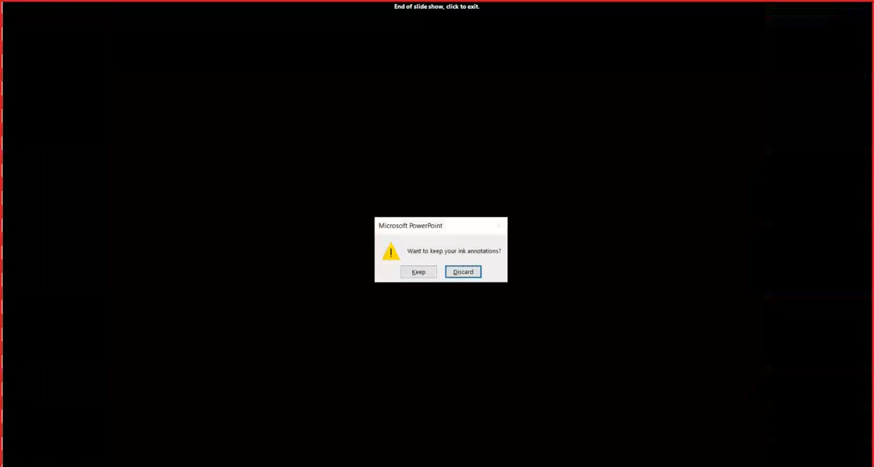
pyautogui.press('Return')
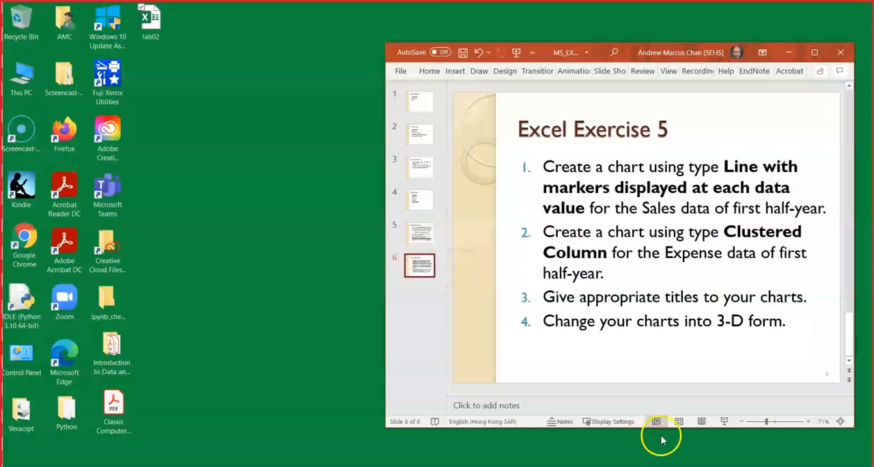